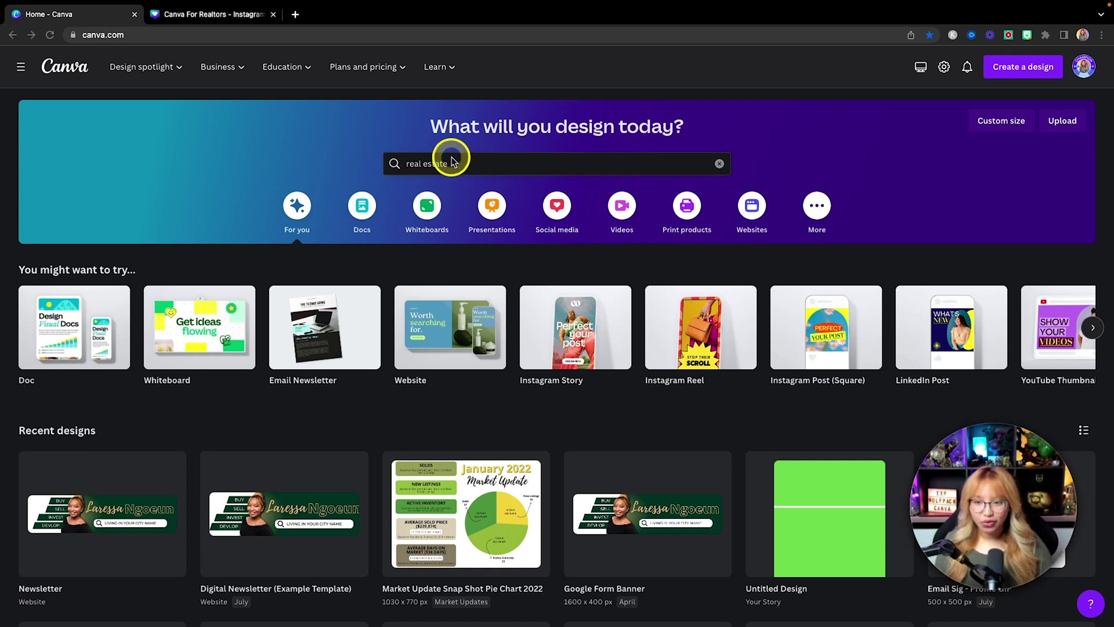
Search the template library for "real estate"
click(450, 163)
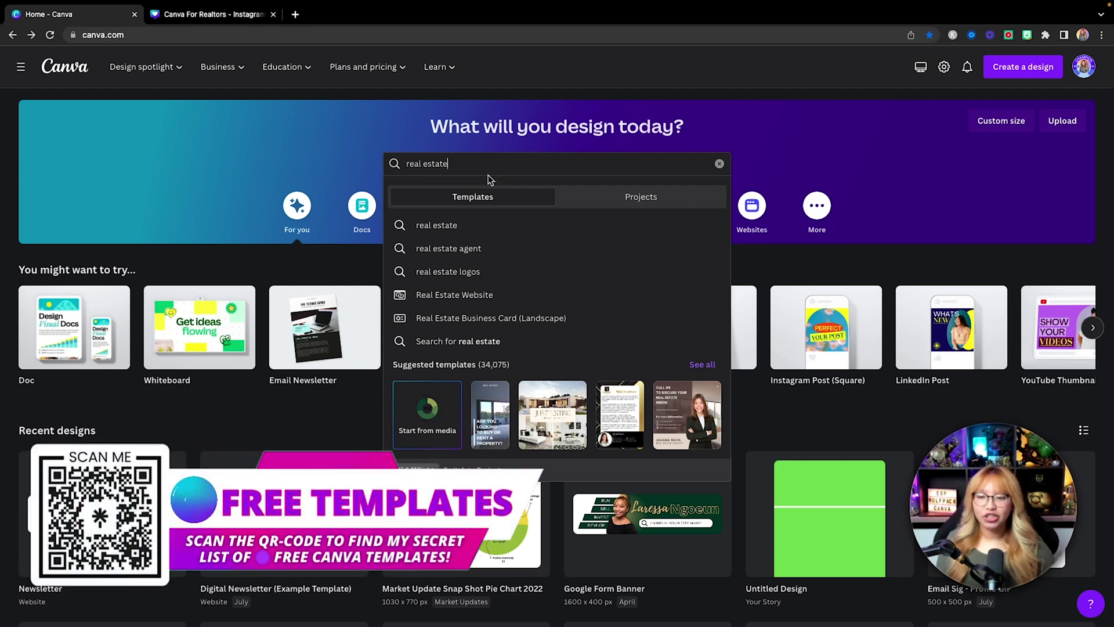
click(464, 170)
key(Return)
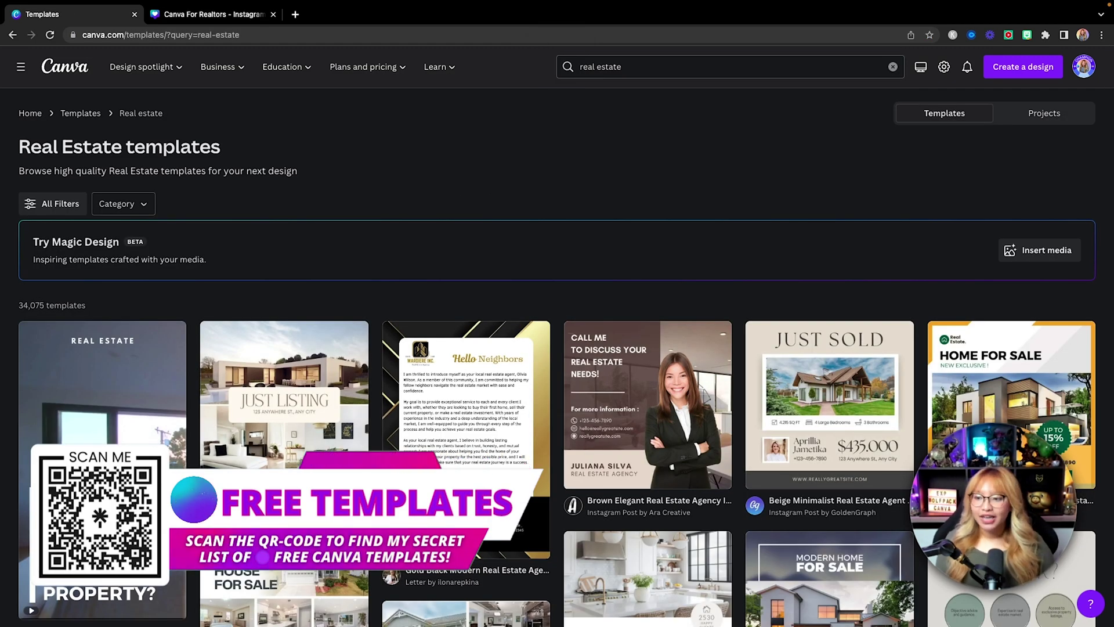
Browse the real estate templates and expand the Social Media category in the template filters
scroll(464, 203, down, 5)
scroll(464, 203, down, 6)
scroll(464, 203, down, 4)
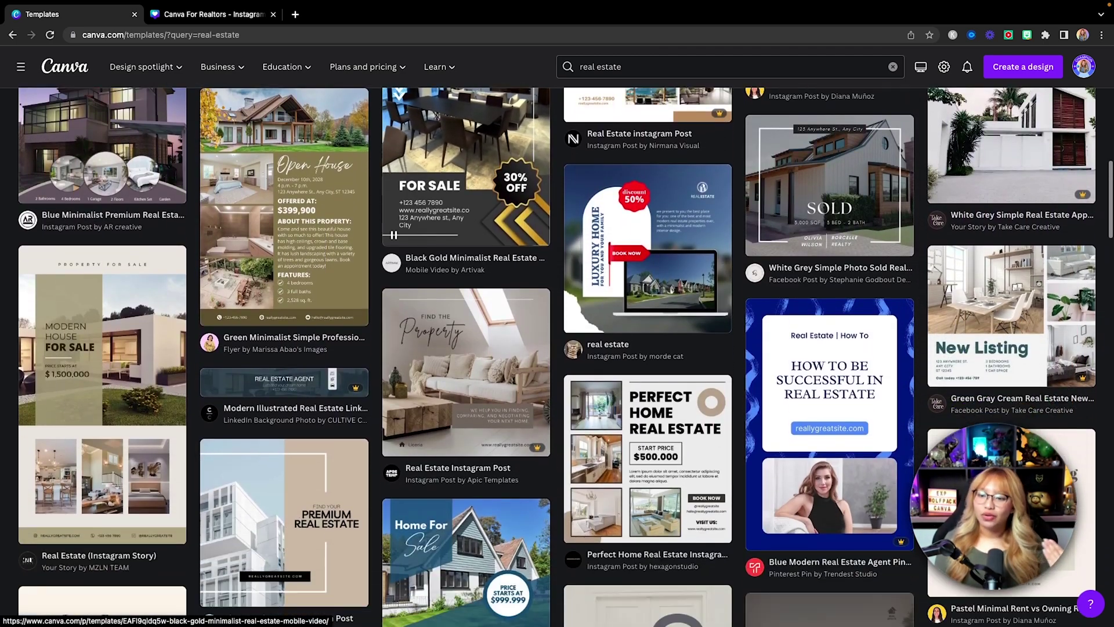
scroll(400, 156, up, 10)
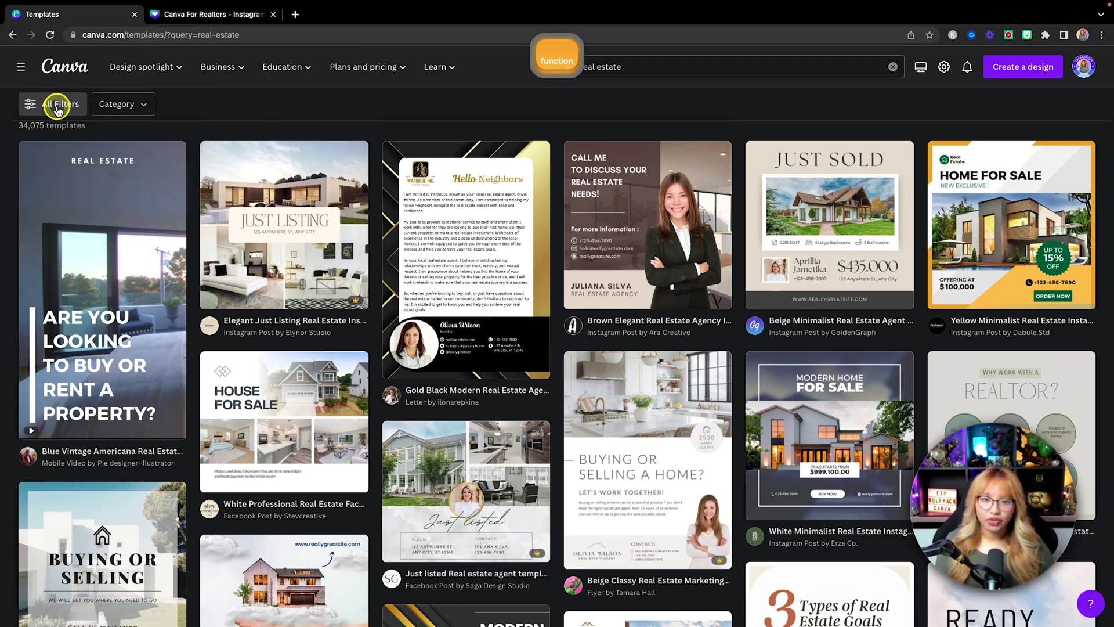
click(57, 109)
click(18, 164)
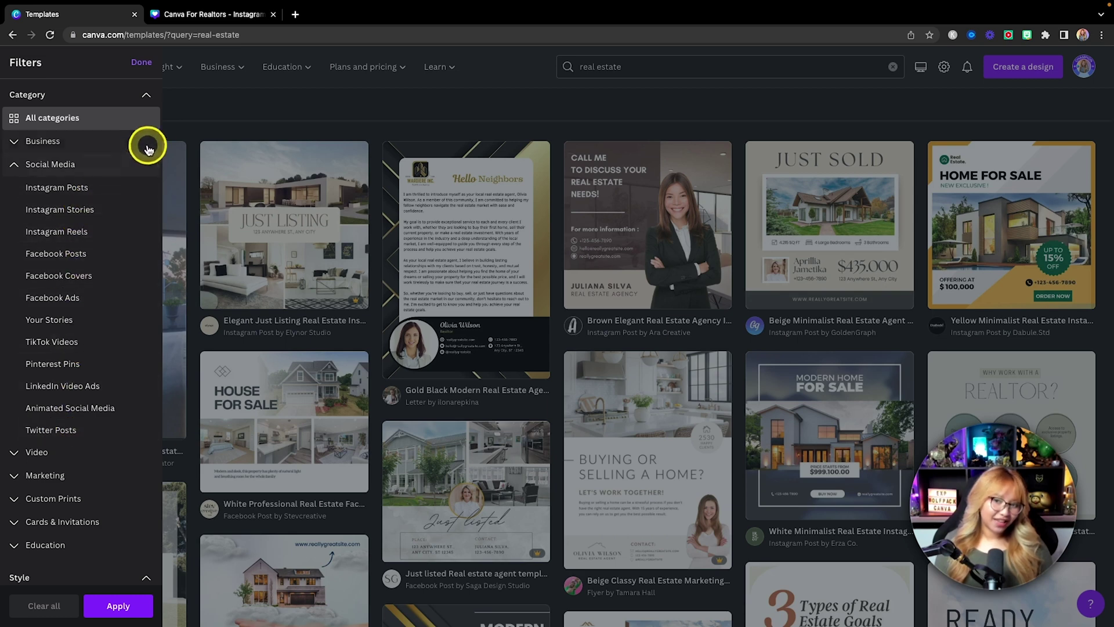
Switch to the open Canva For Realtors design and look over both Just Listed pages
click(222, 14)
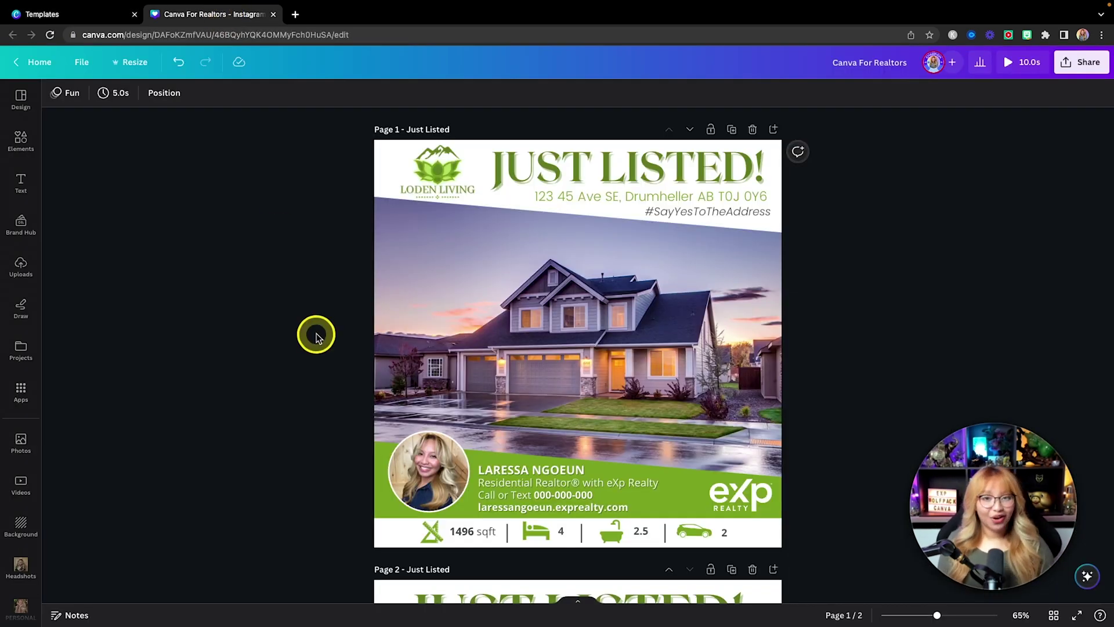
scroll(316, 336, down, 5)
scroll(316, 336, down, 3)
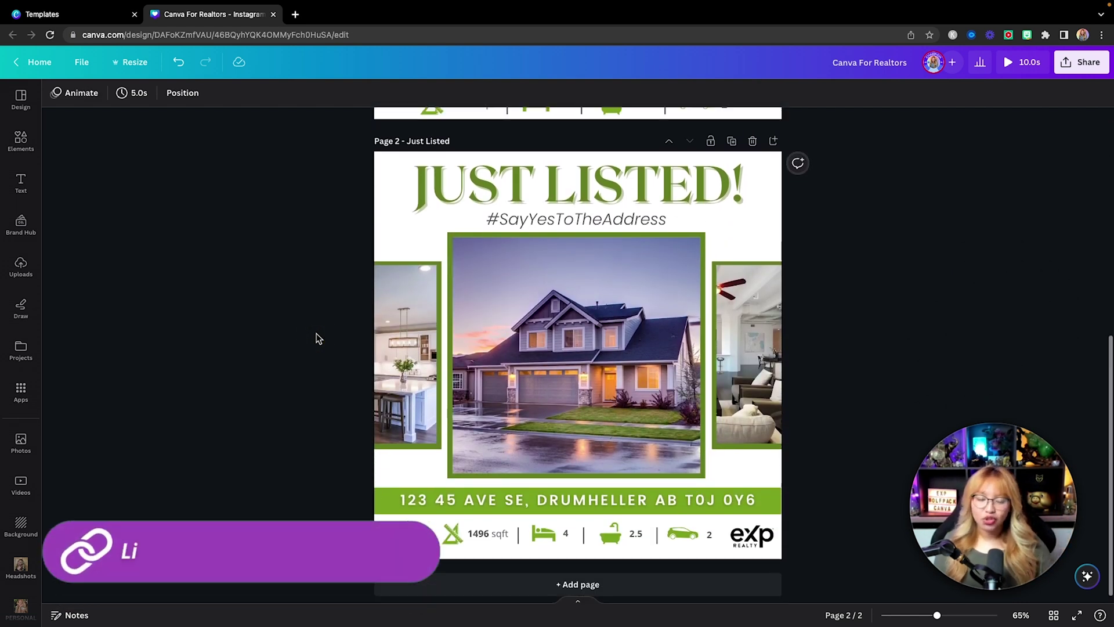
scroll(318, 338, up, 8)
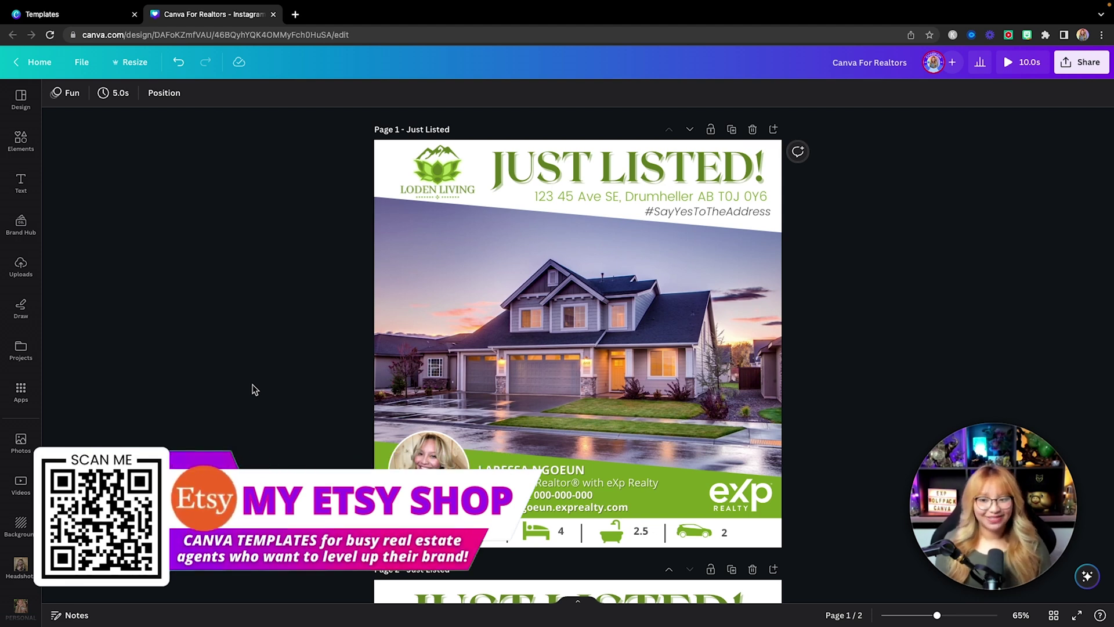
scroll(254, 389, down, 1)
scroll(253, 389, up, 1)
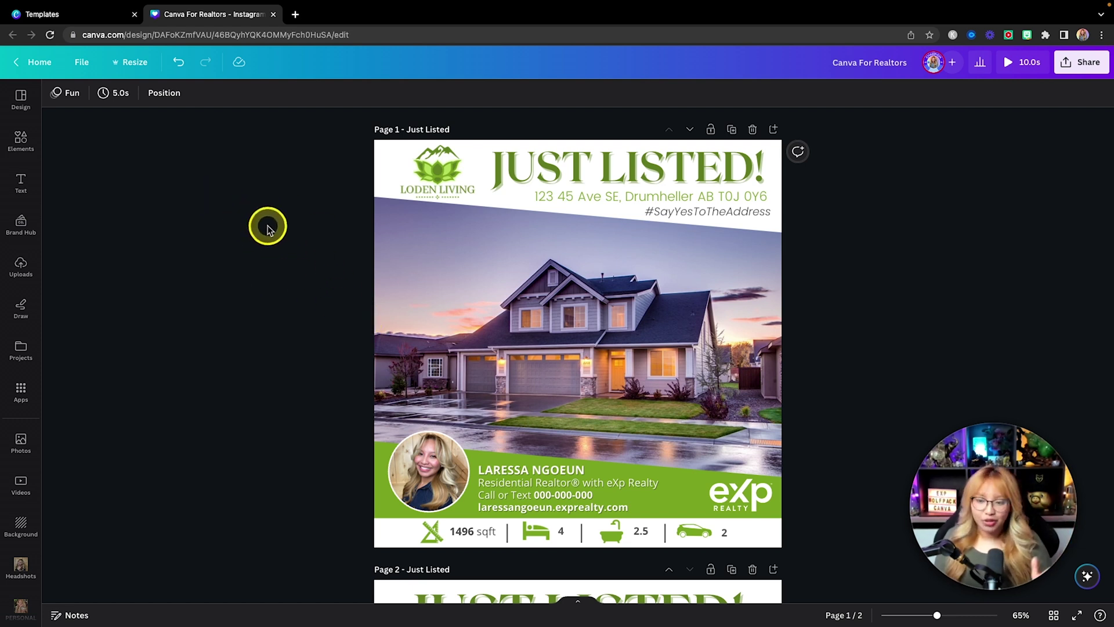
Apply the Scrapbook page animation to page 1, set to animate both on enter and on exit
click(381, 175)
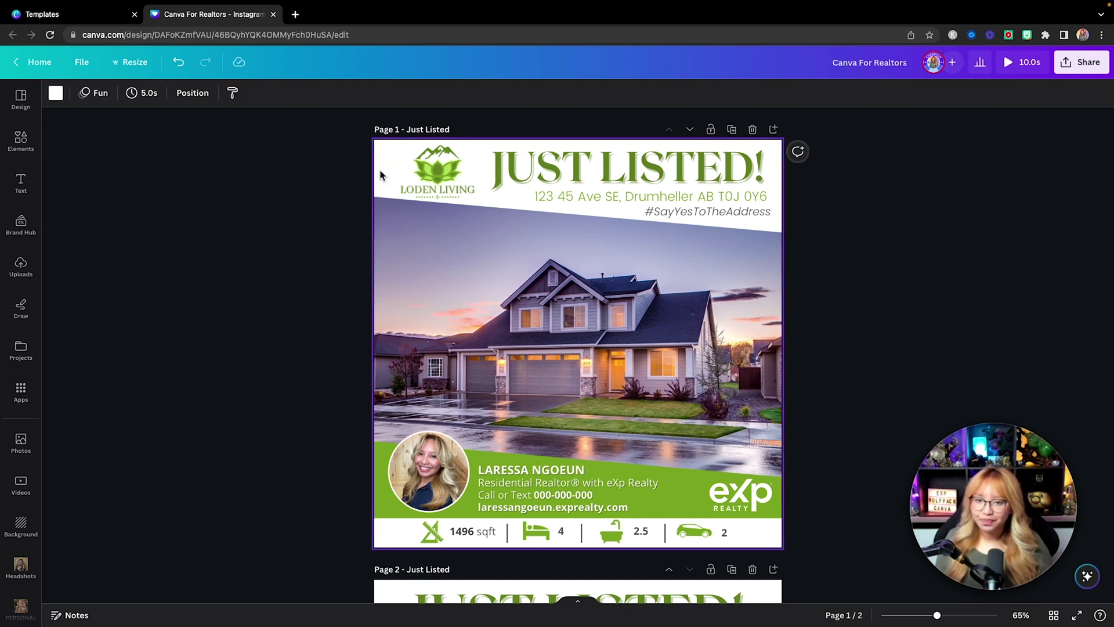
click(387, 162)
click(377, 162)
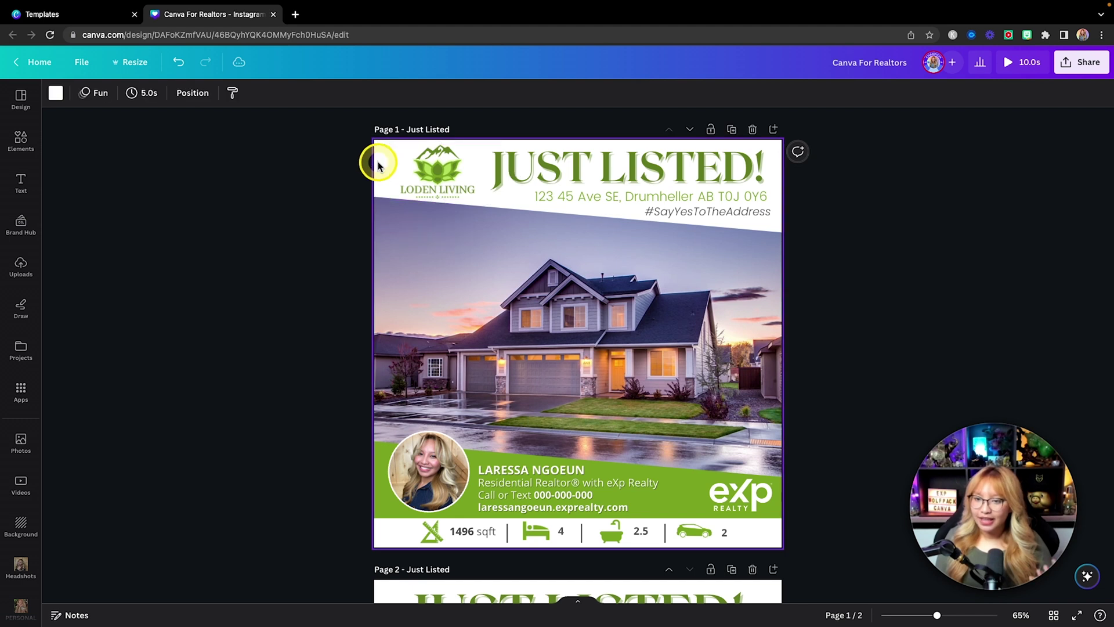
click(98, 99)
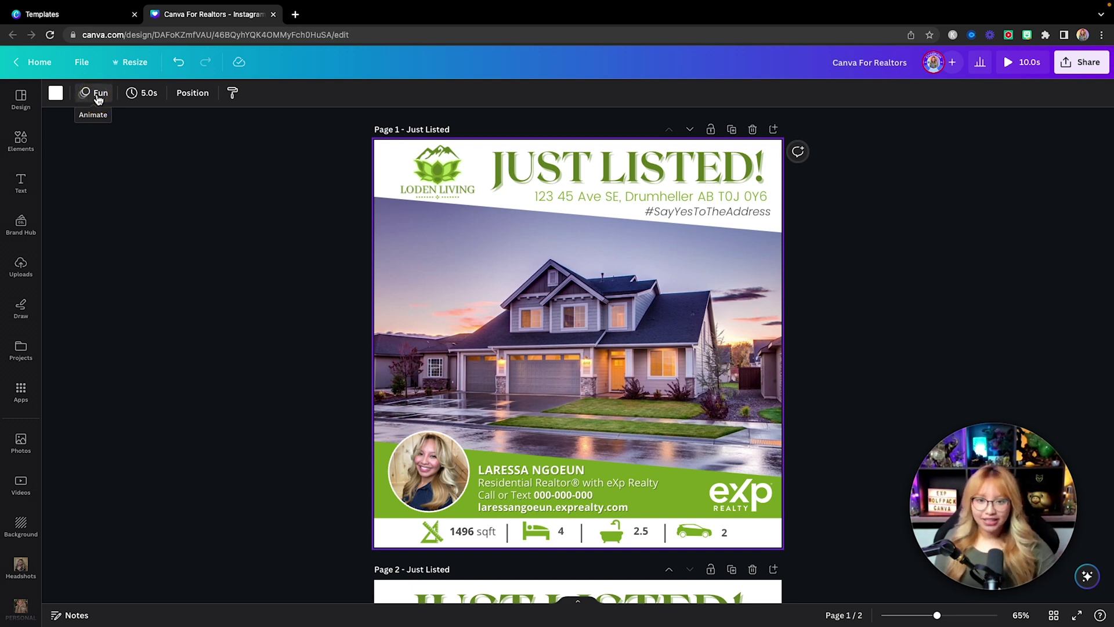
click(99, 96)
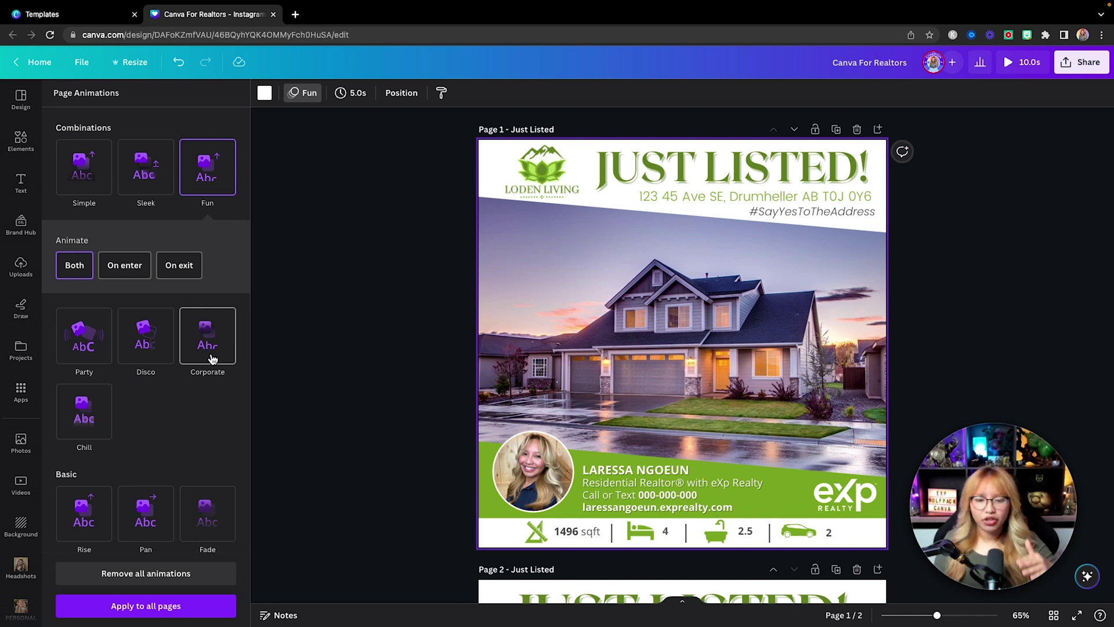
scroll(211, 380, down, 6)
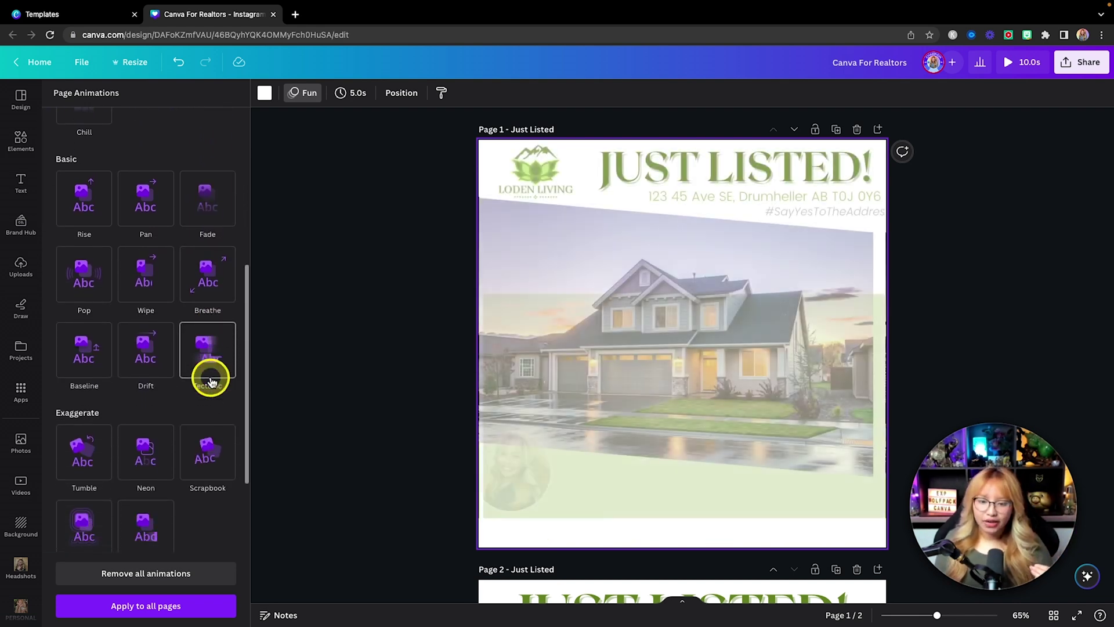
click(207, 382)
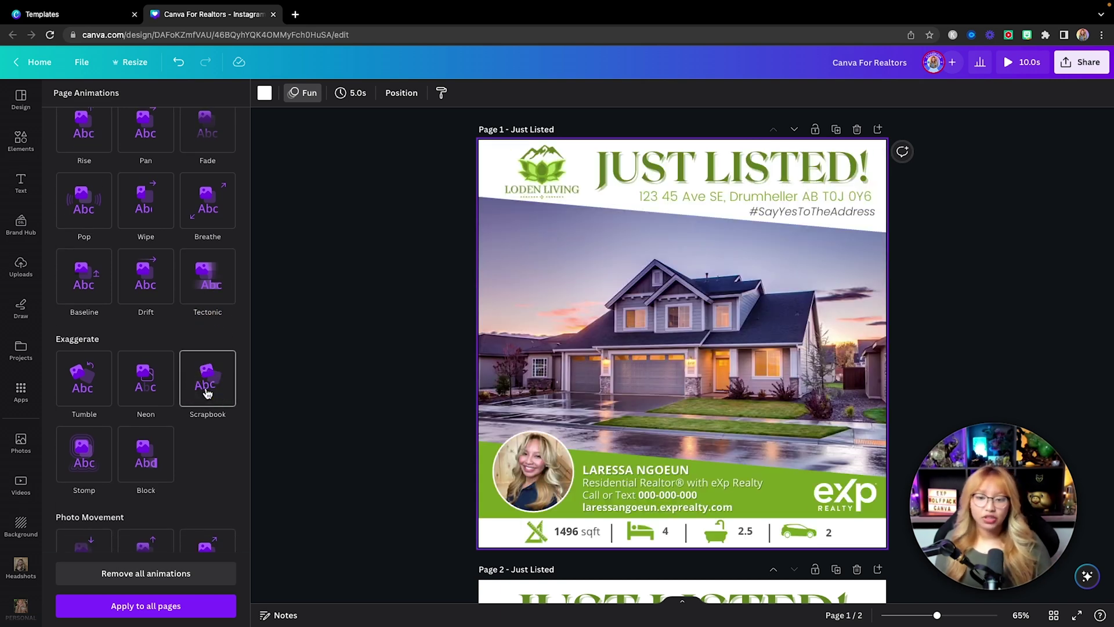
click(76, 380)
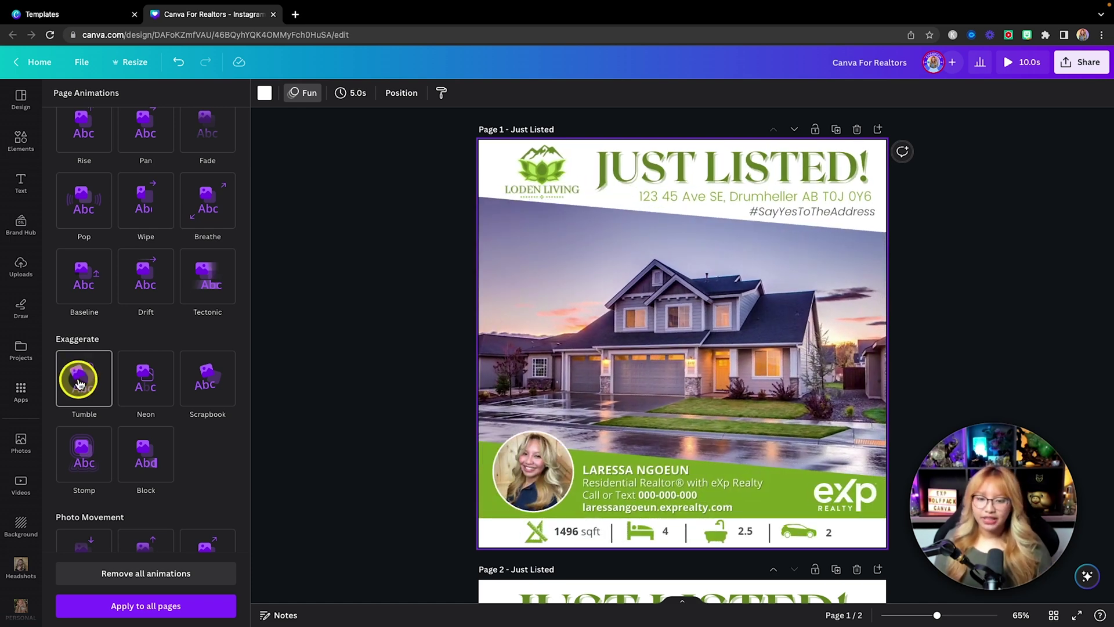
click(211, 385)
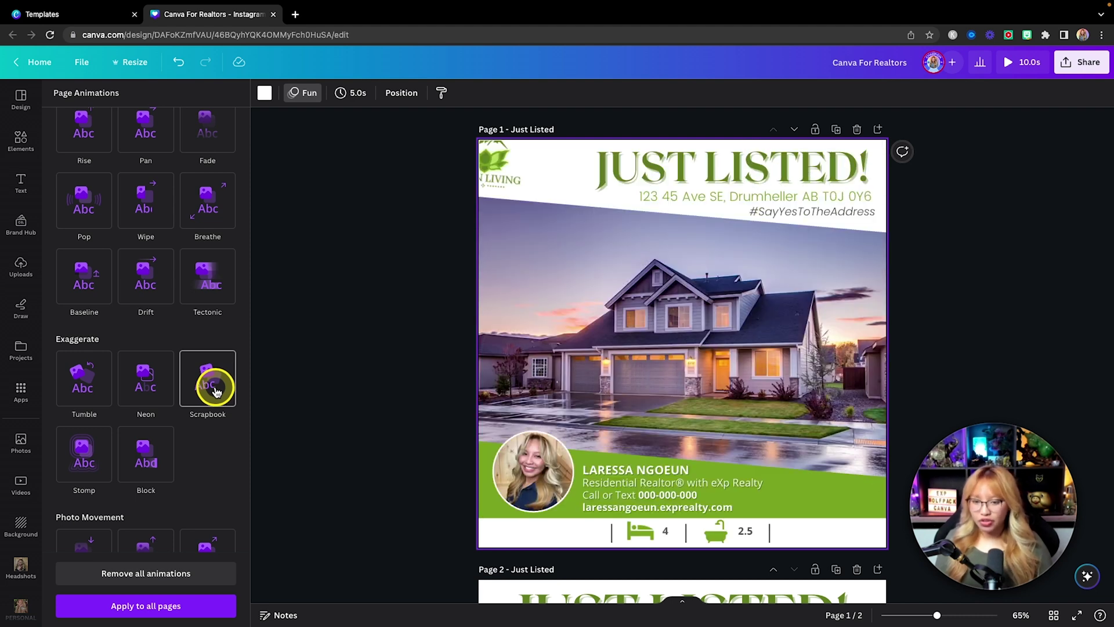
click(78, 479)
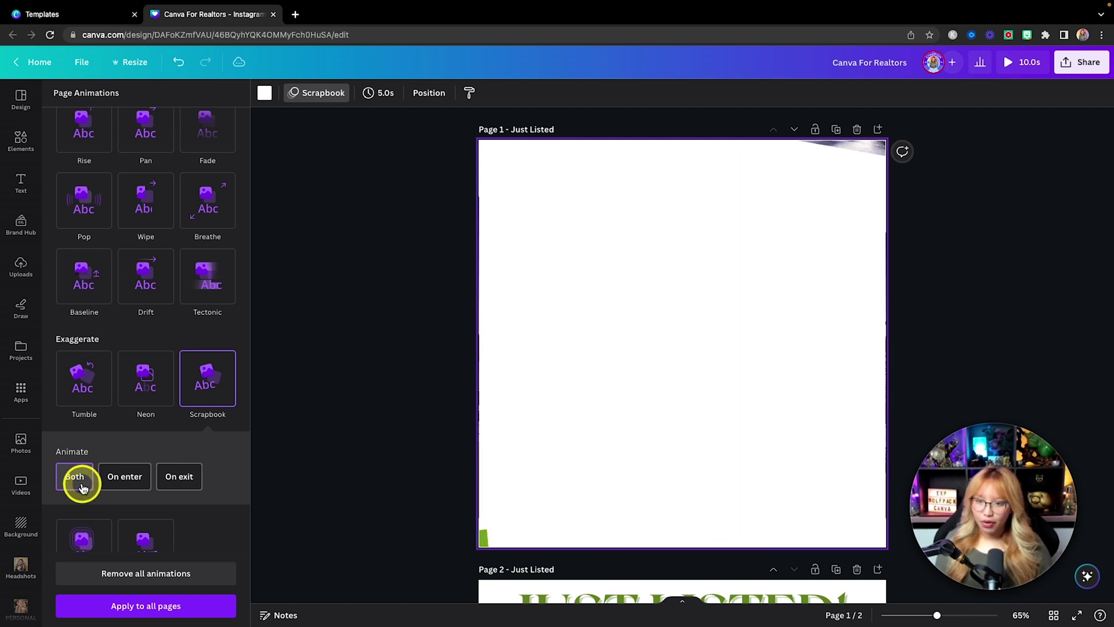
Set page 1's timing to 10 seconds without applying it to all pages
click(385, 96)
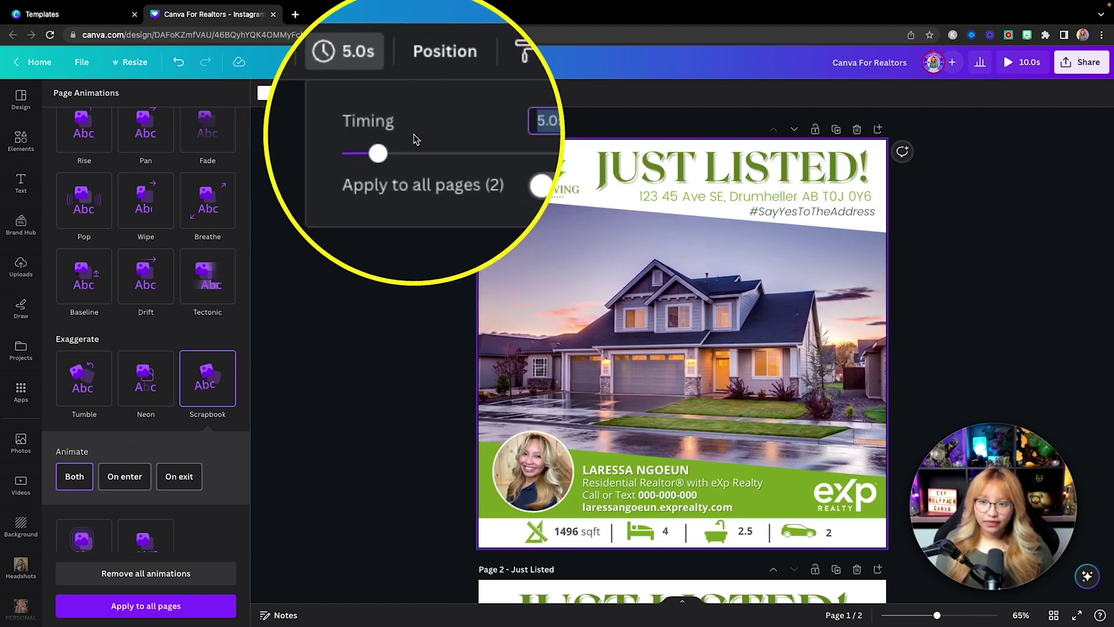
text(1)
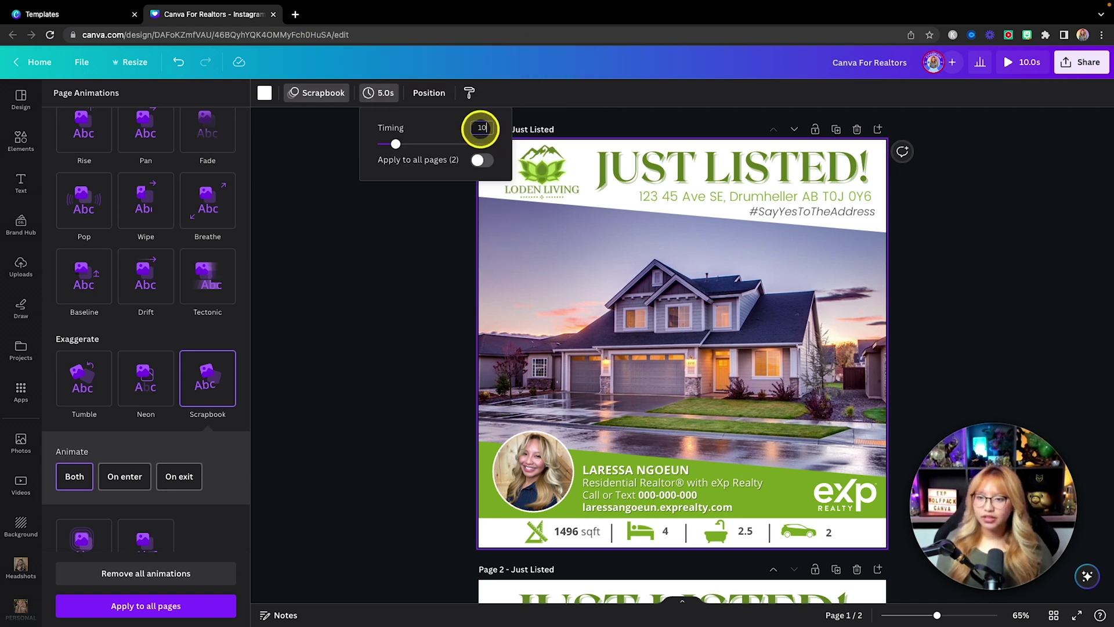
text(0)
key(Return)
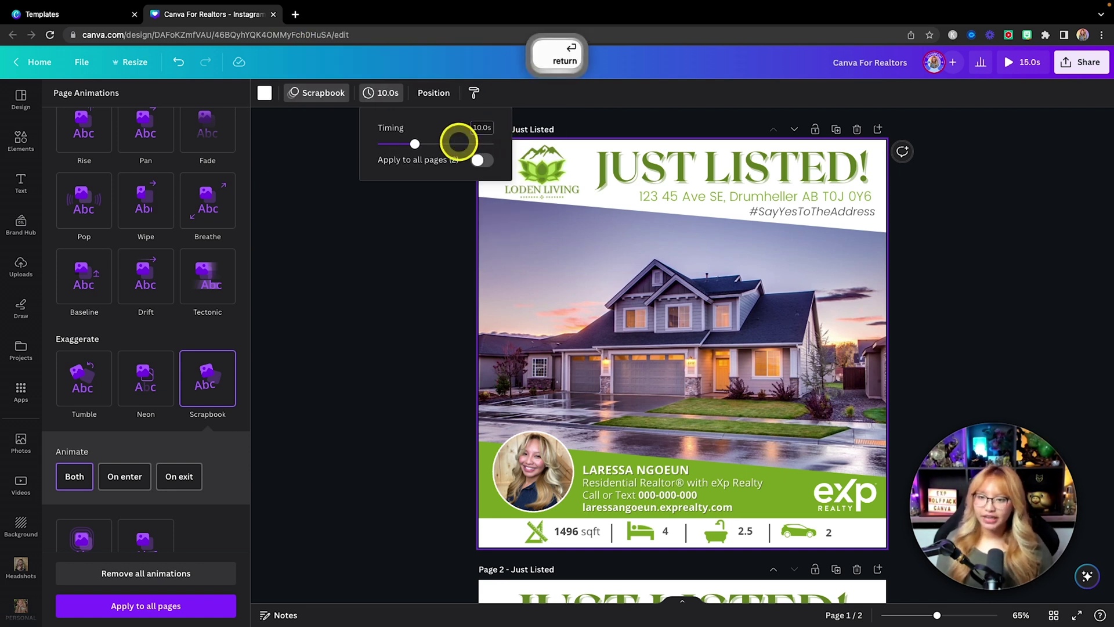
key(shift)
Preview the animated design and limit page 1's Scrapbook animation to On enter
click(1008, 62)
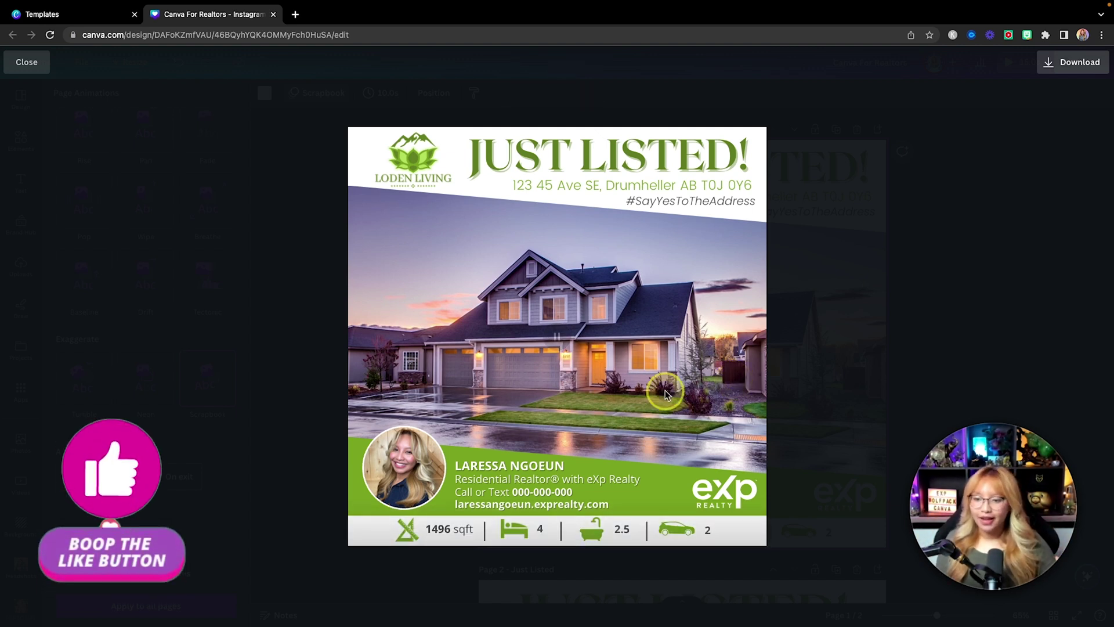
click(558, 338)
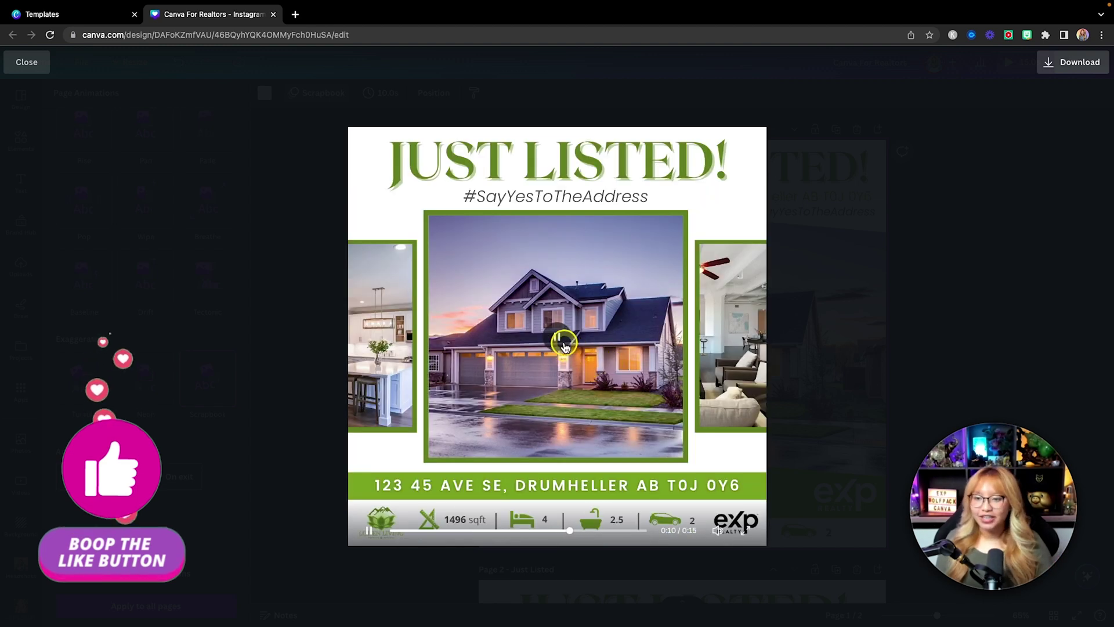
click(841, 281)
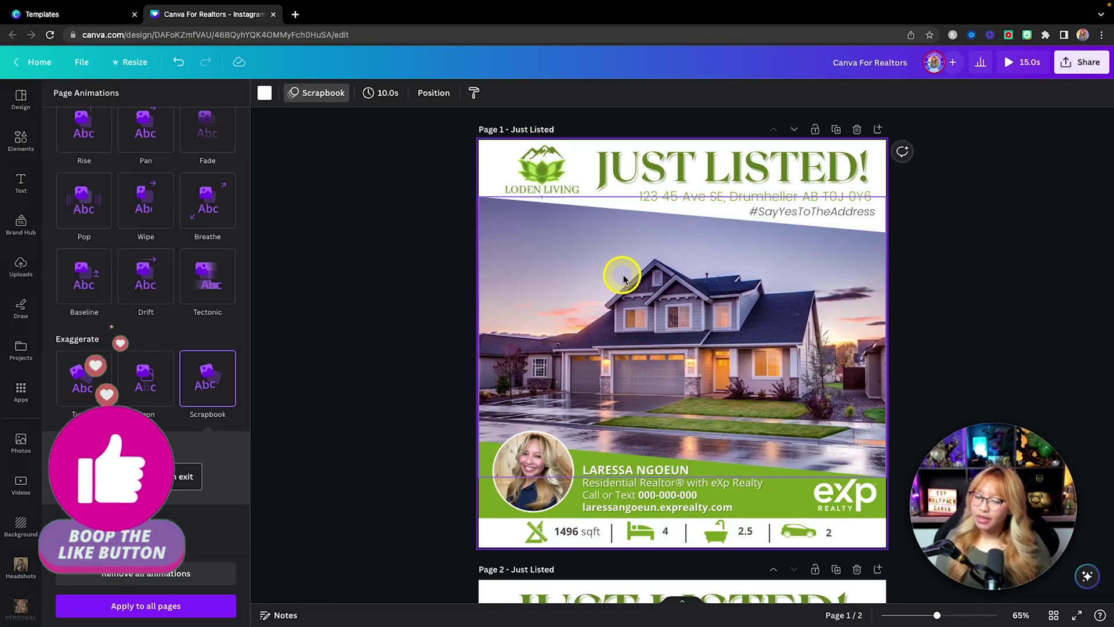
click(138, 482)
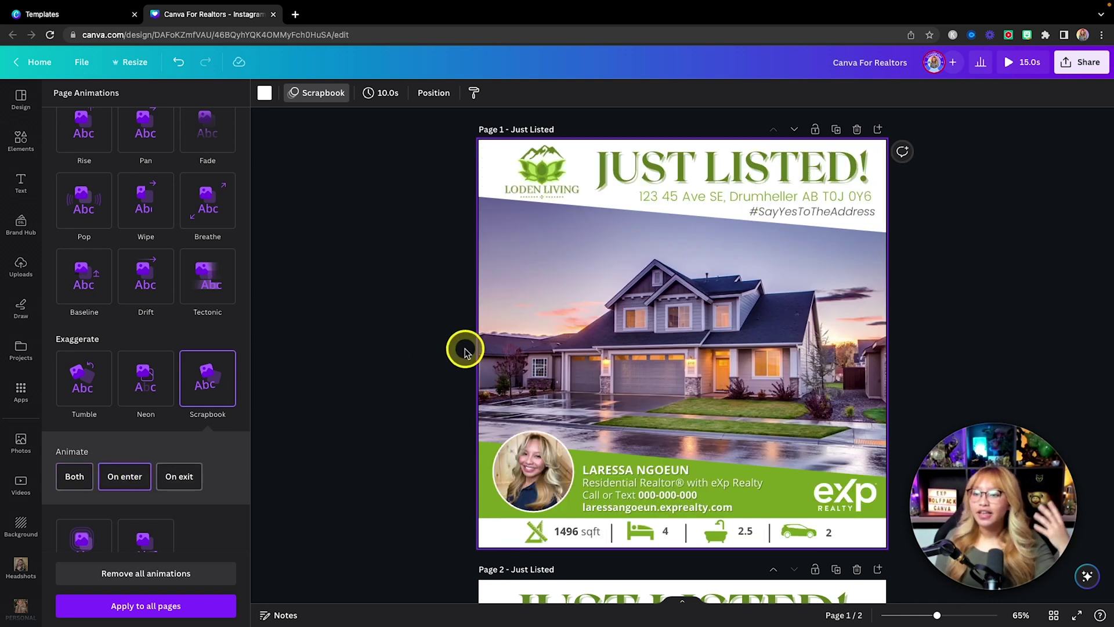
Duplicate page 1 and remove all animations from the copy
scroll(594, 465, down, 1)
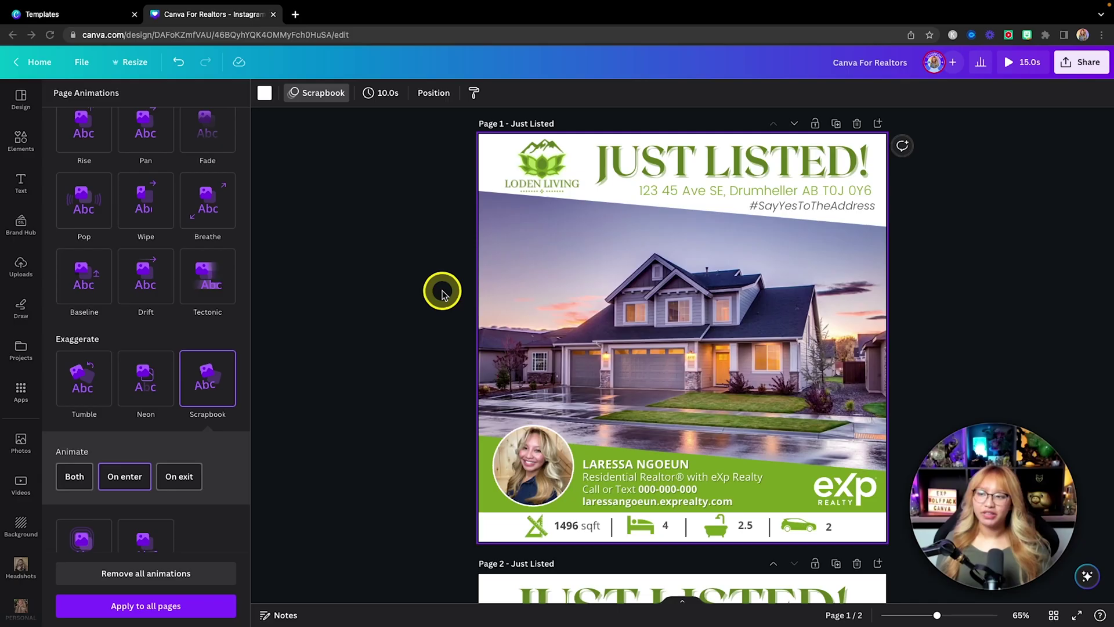
click(836, 123)
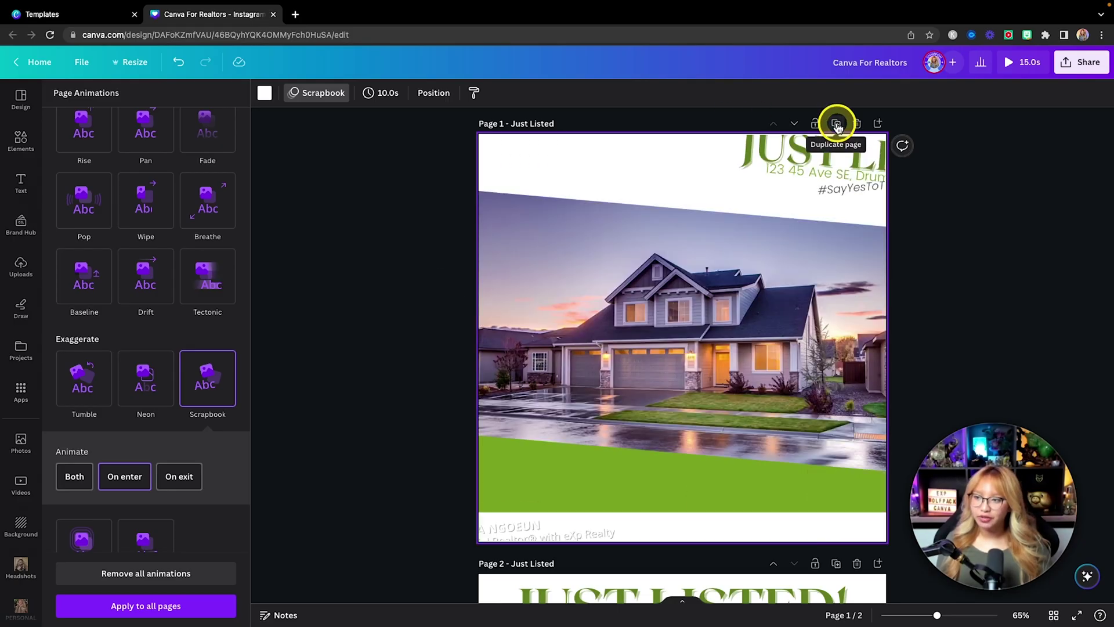
click(182, 573)
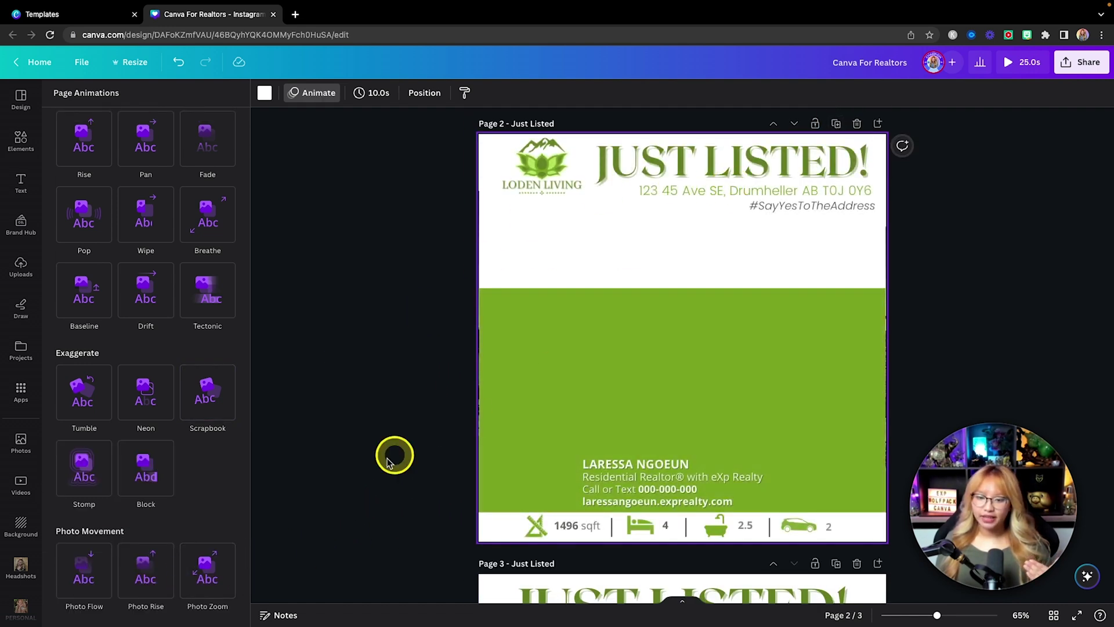
click(420, 418)
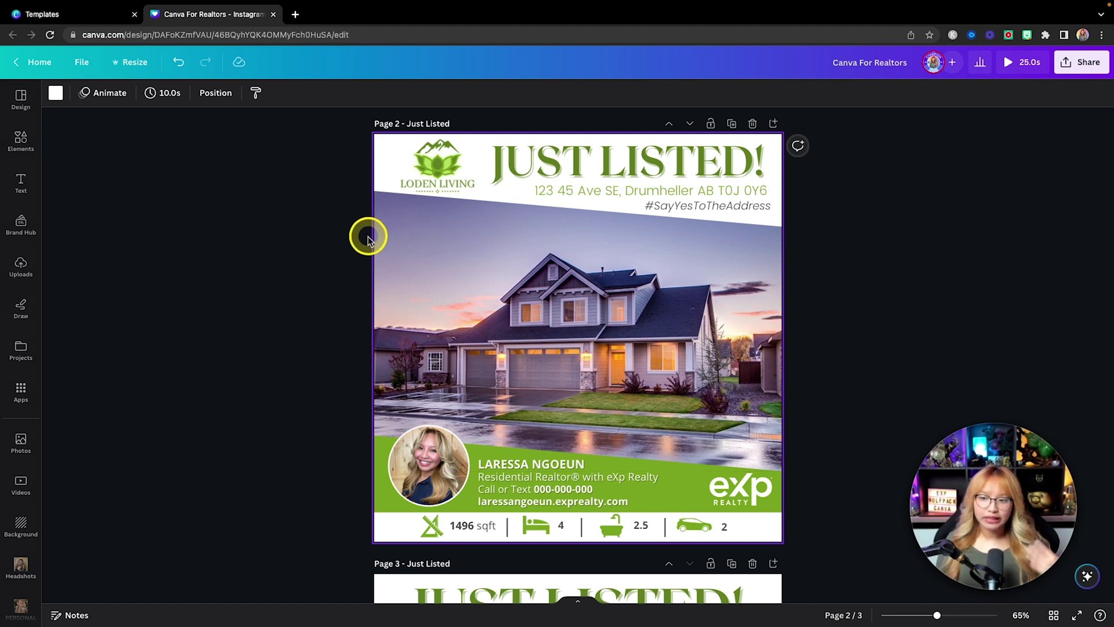
Apply the Rise photo animation to page 2's house photo, On enter only, rising upward at slightly below the default speed
click(508, 297)
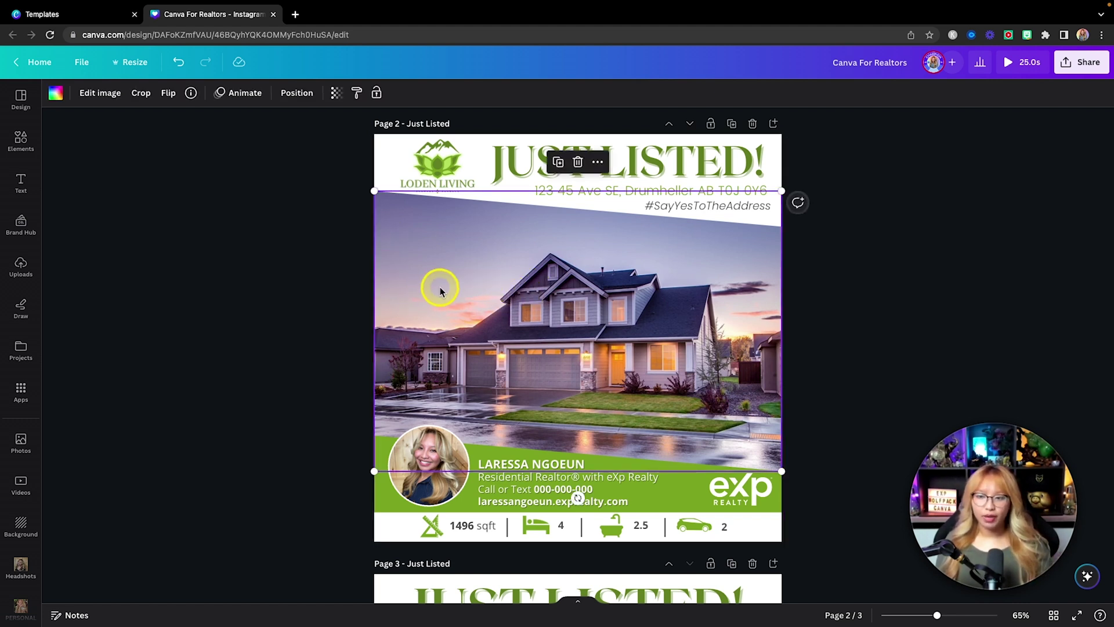
click(236, 96)
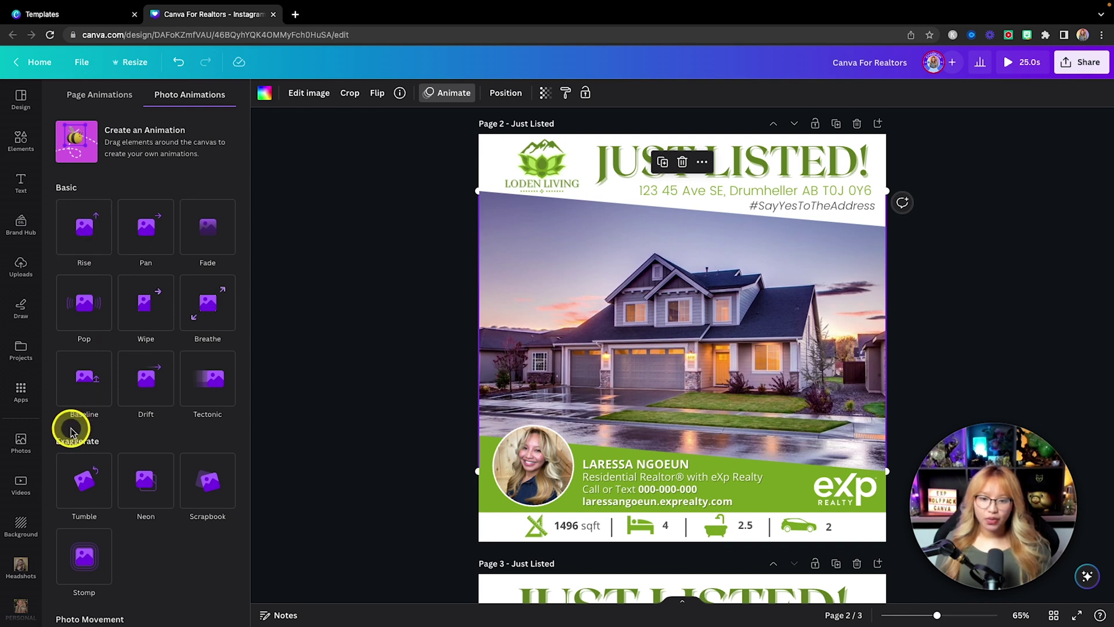
click(83, 235)
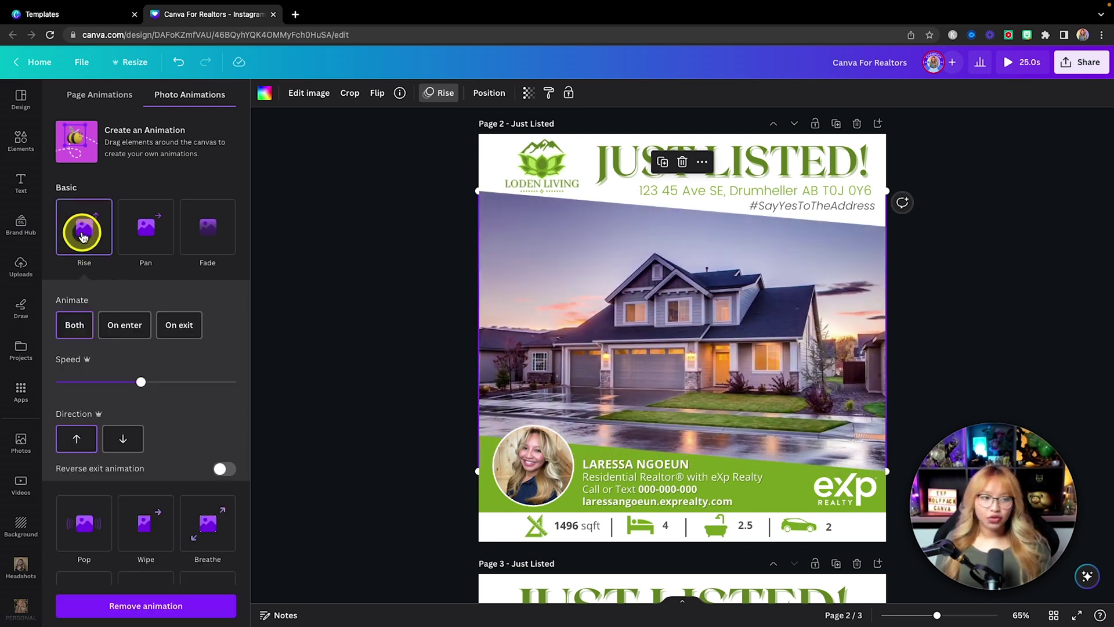
click(126, 326)
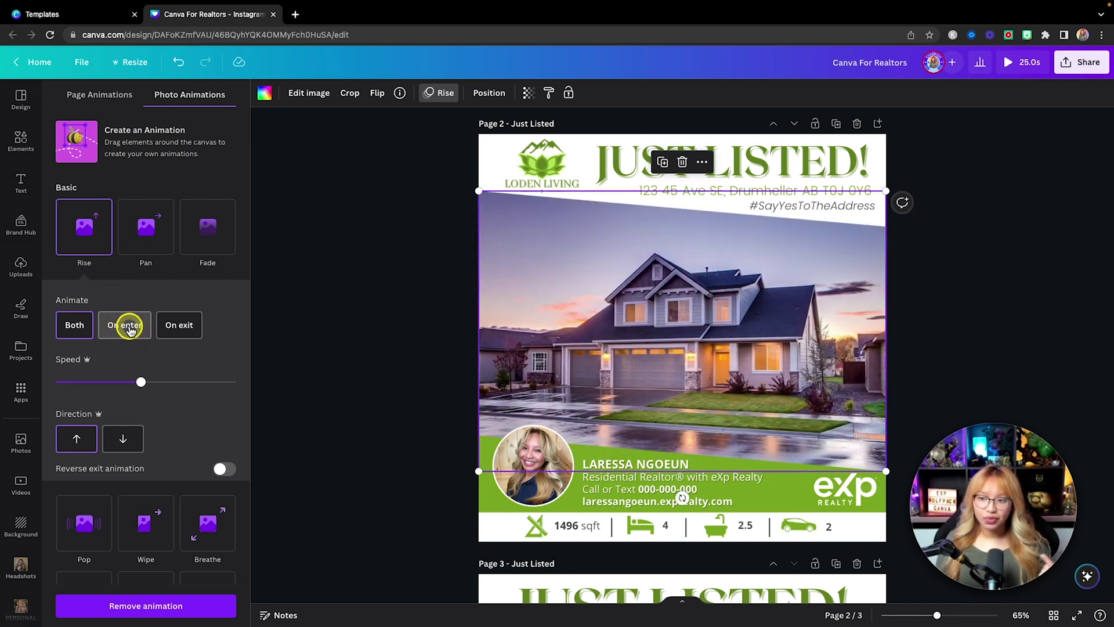
drag(103, 383, 96, 382)
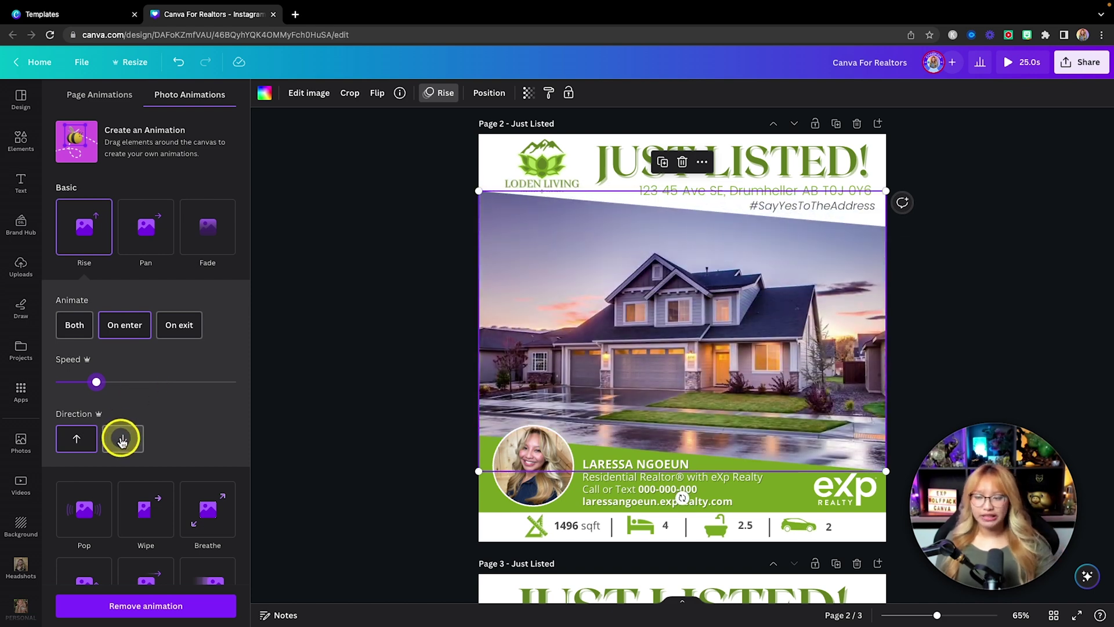
click(125, 381)
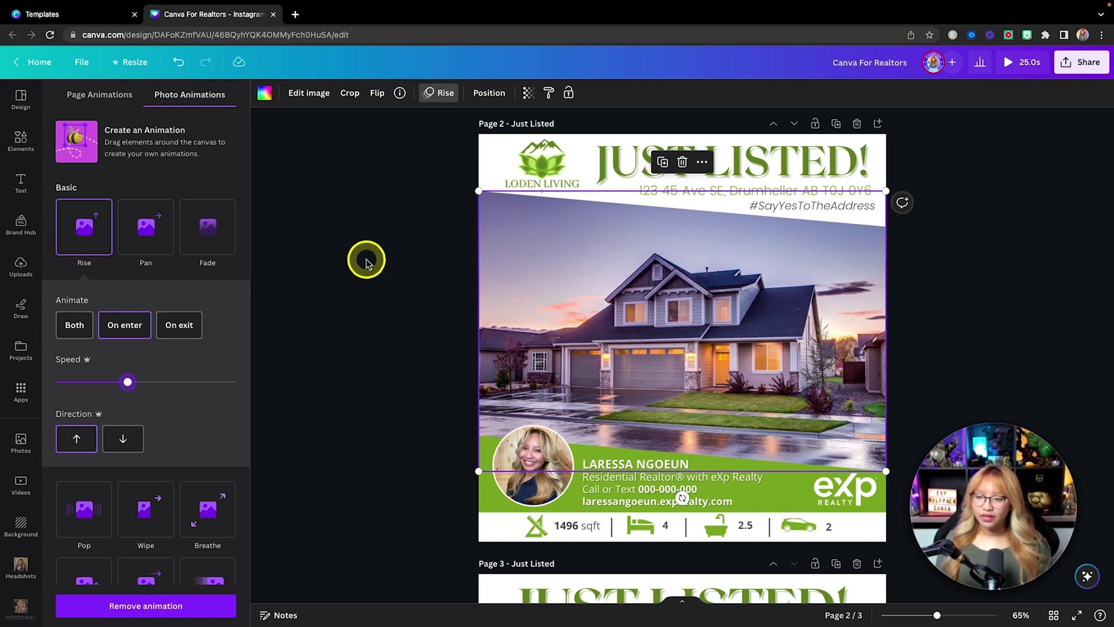
Apply the Pulse motion effect to page 2's "JUST LISTED!" heading, with the intensity slightly below the middle
click(795, 159)
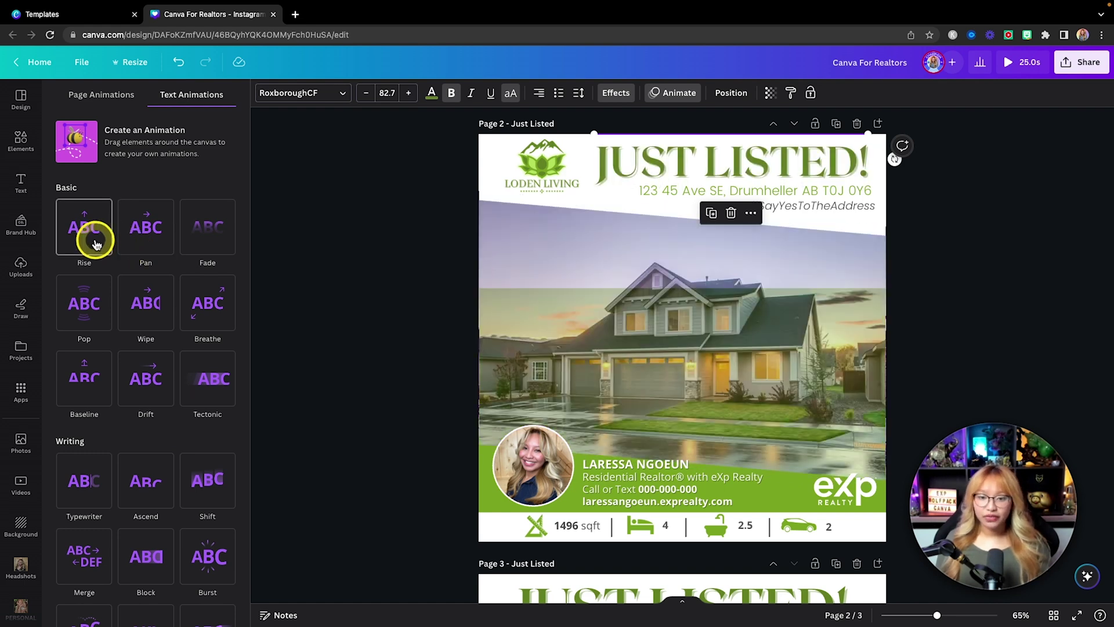
scroll(145, 298, down, 1)
scroll(145, 299, down, 8)
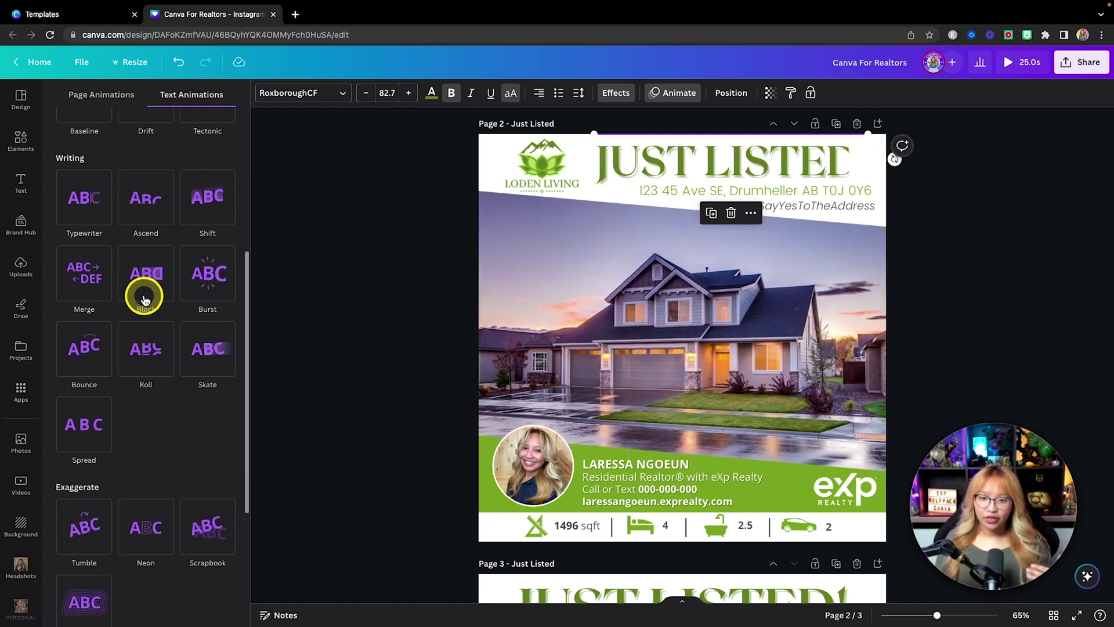
click(157, 355)
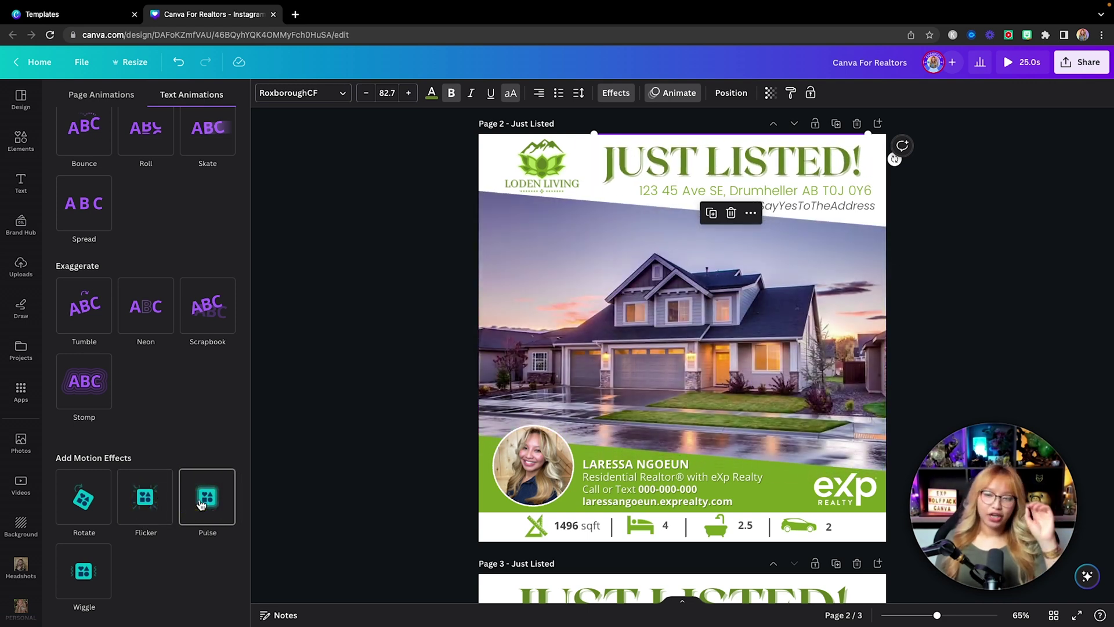
click(200, 504)
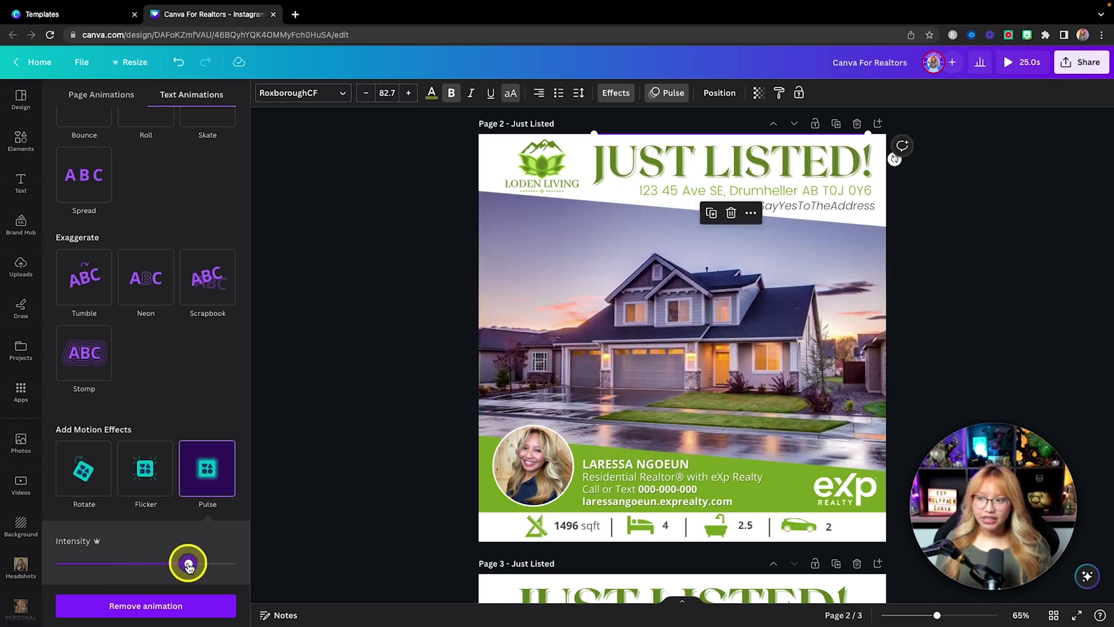
click(100, 563)
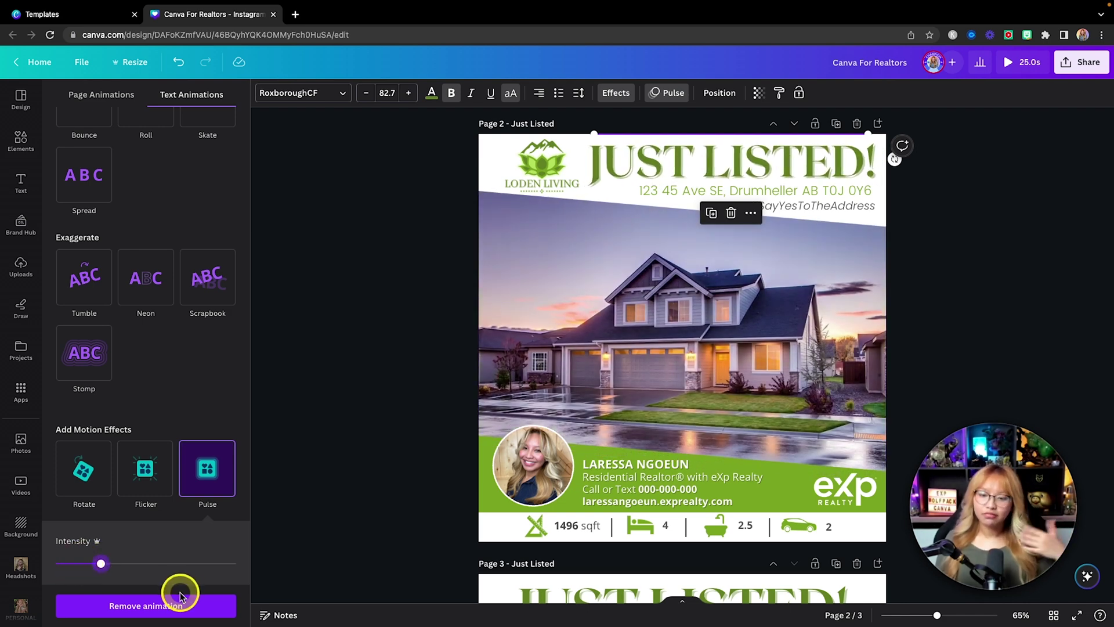
click(130, 564)
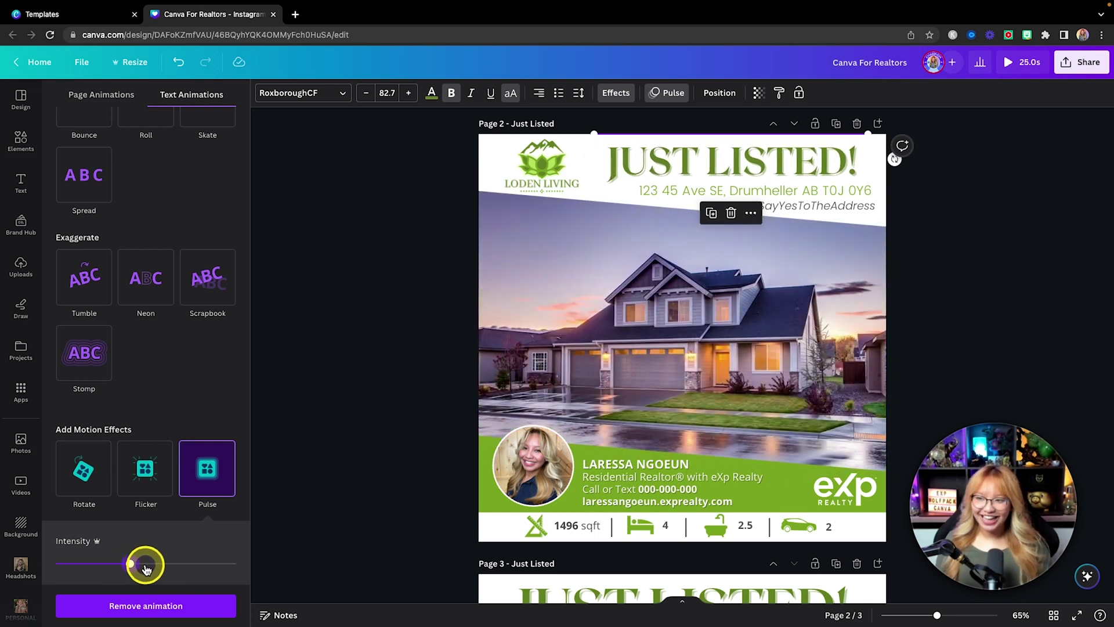
click(246, 535)
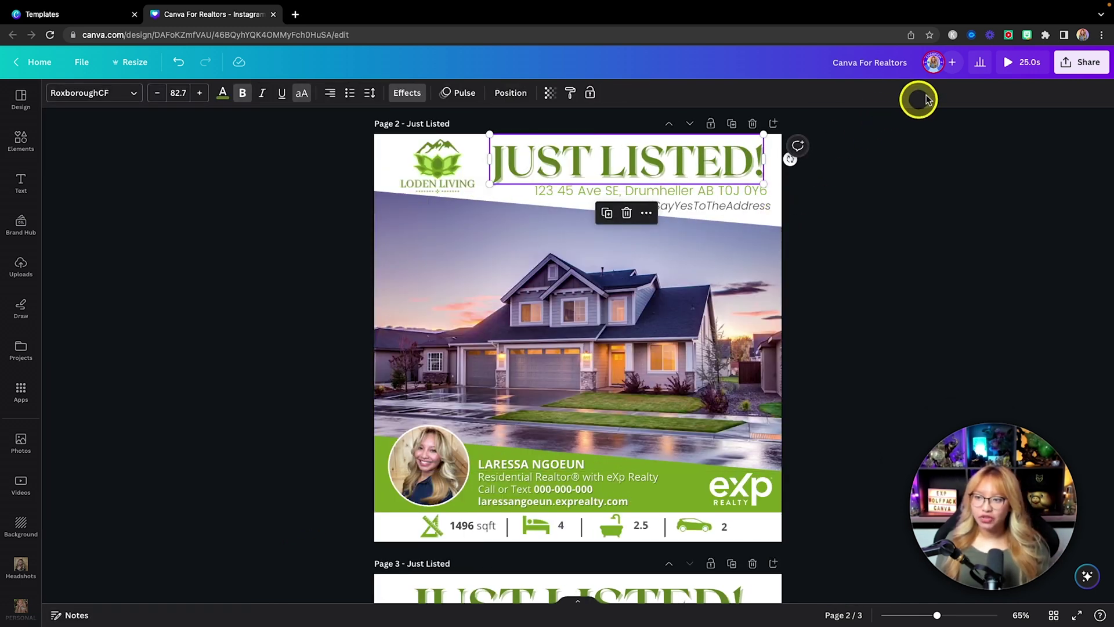
Preview the animated design, then return to editing with page 2 selected
click(1015, 62)
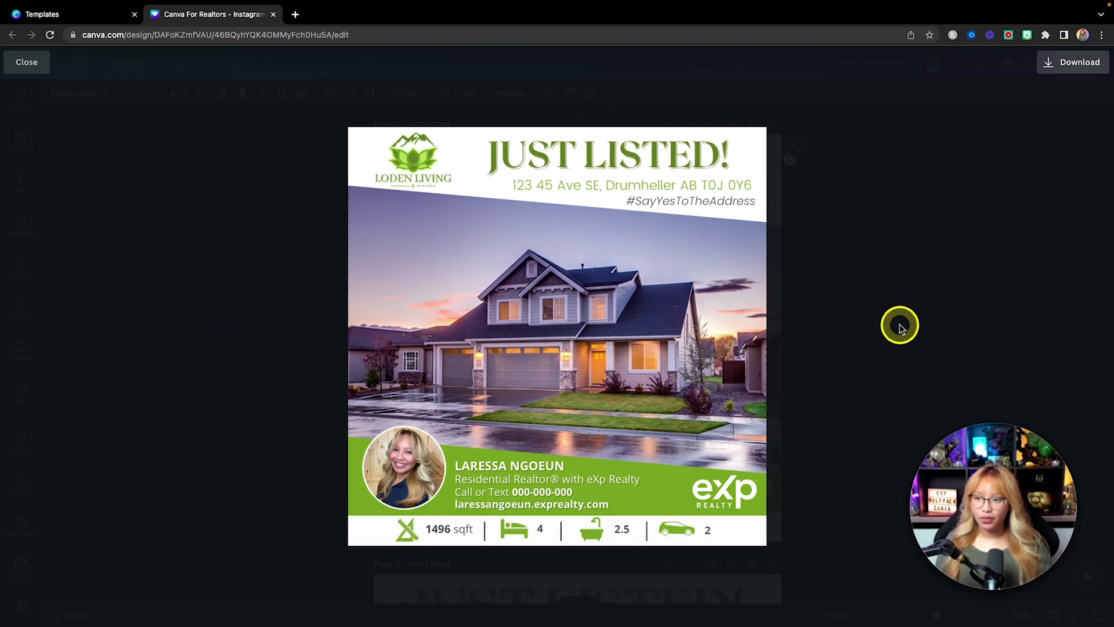
key(Escape)
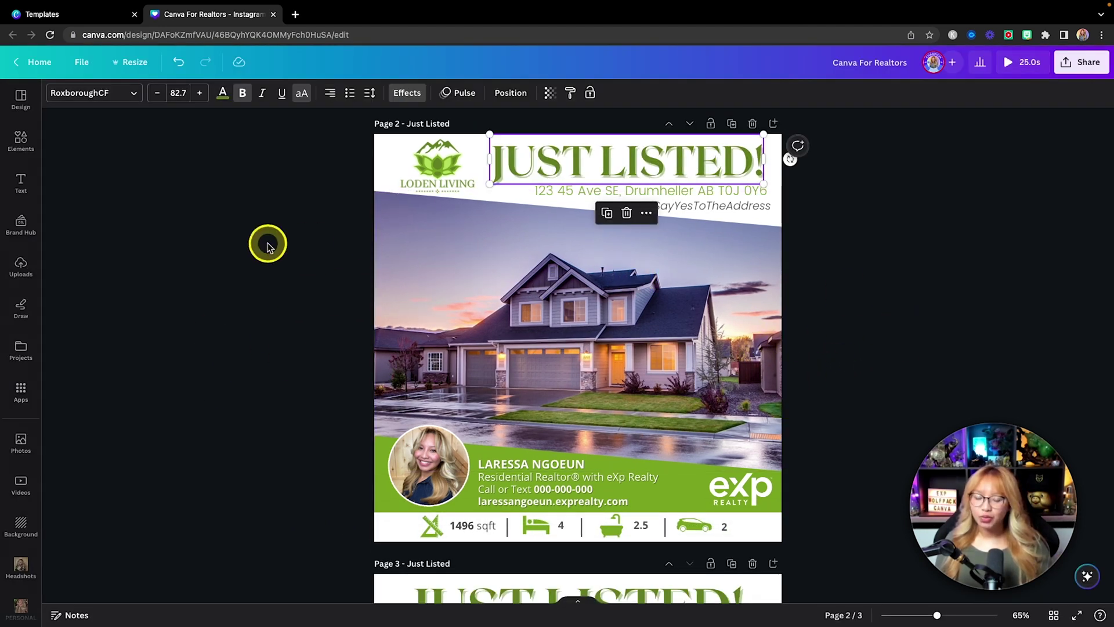
click(382, 154)
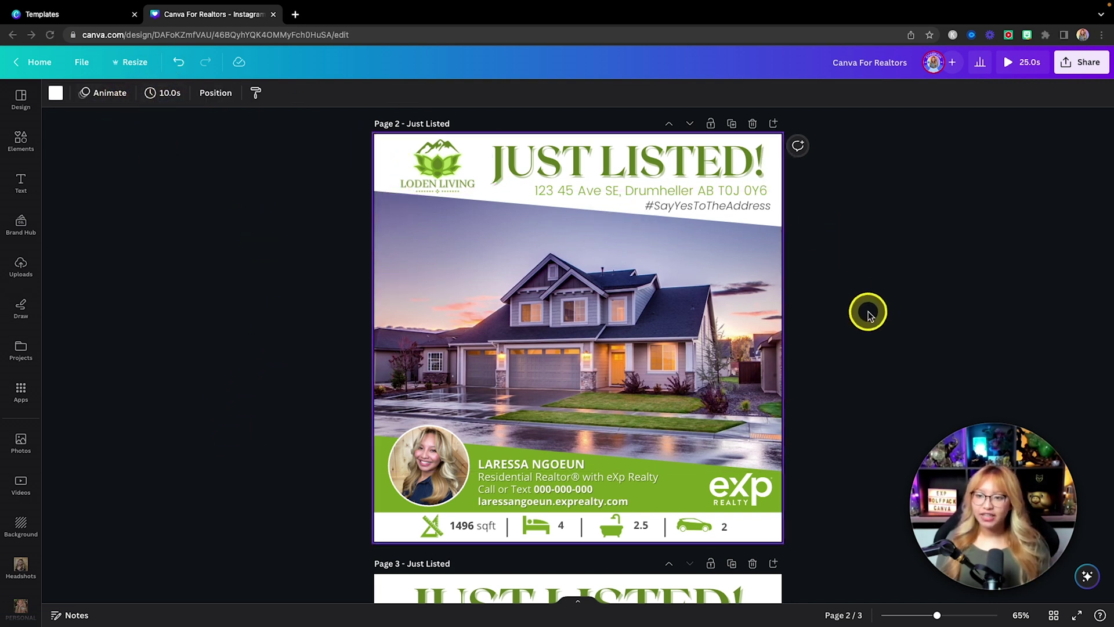
Set up an MP4 Video download limited to page 1
scroll(868, 313, up, 5)
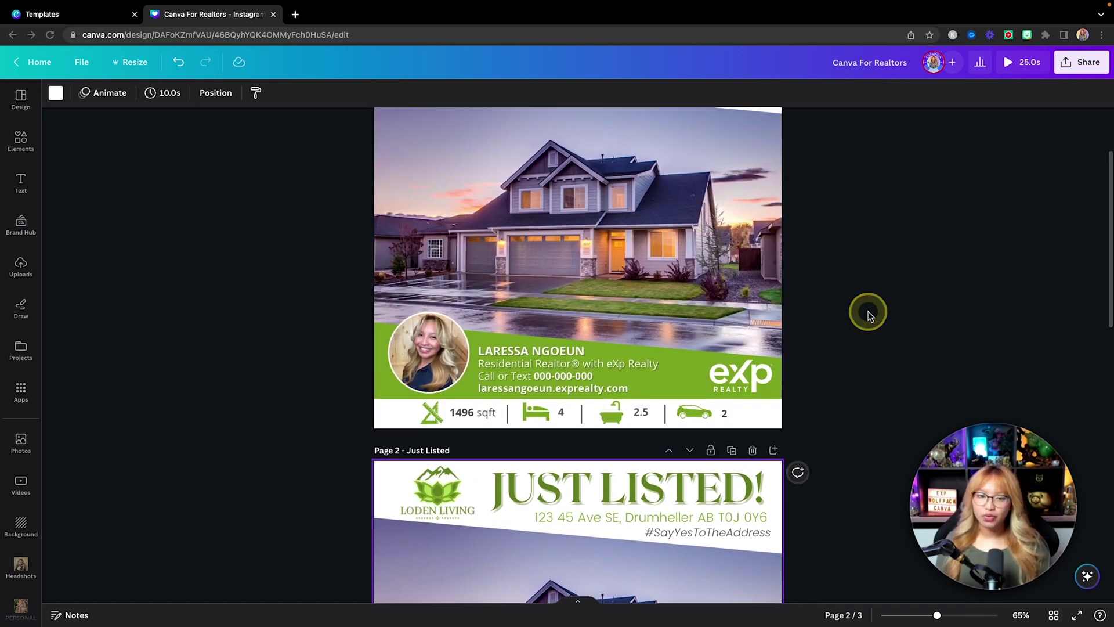
click(1081, 65)
click(925, 353)
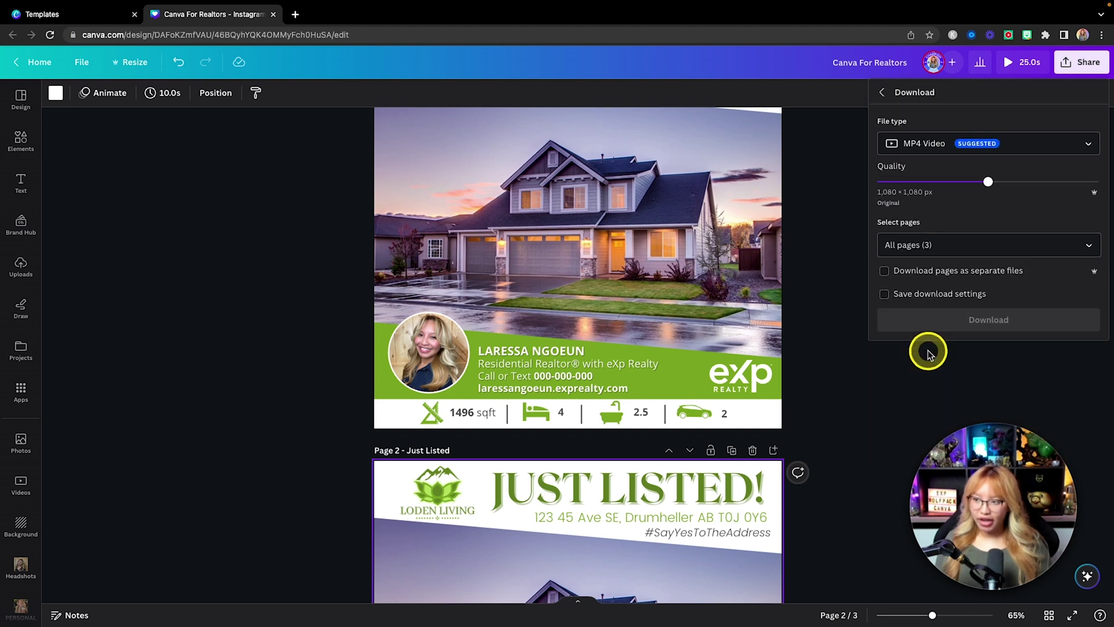
click(934, 243)
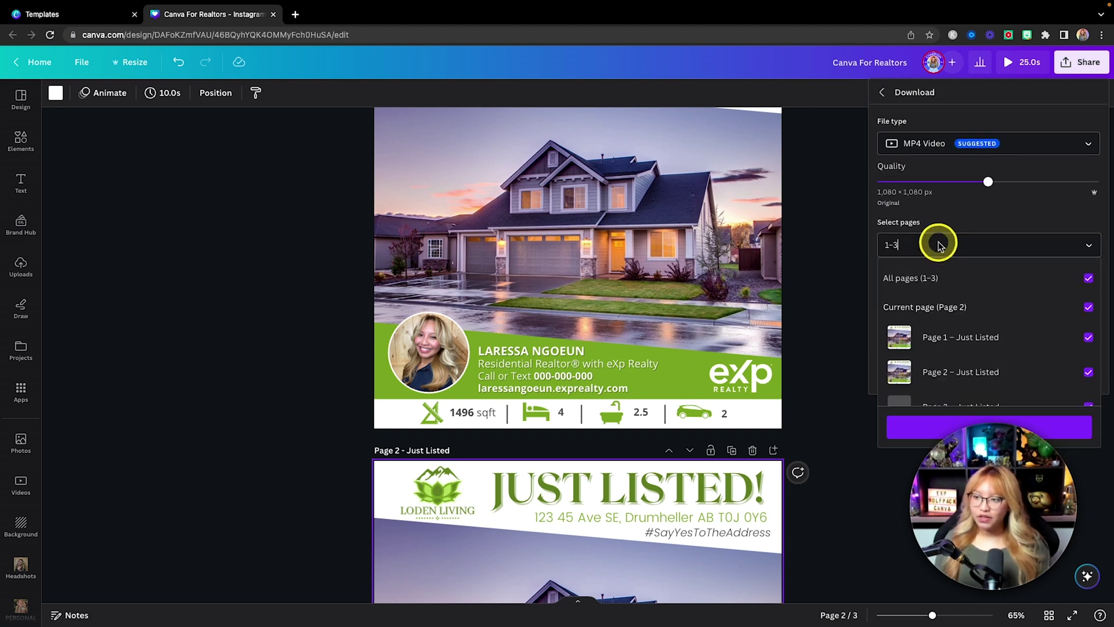
click(936, 279)
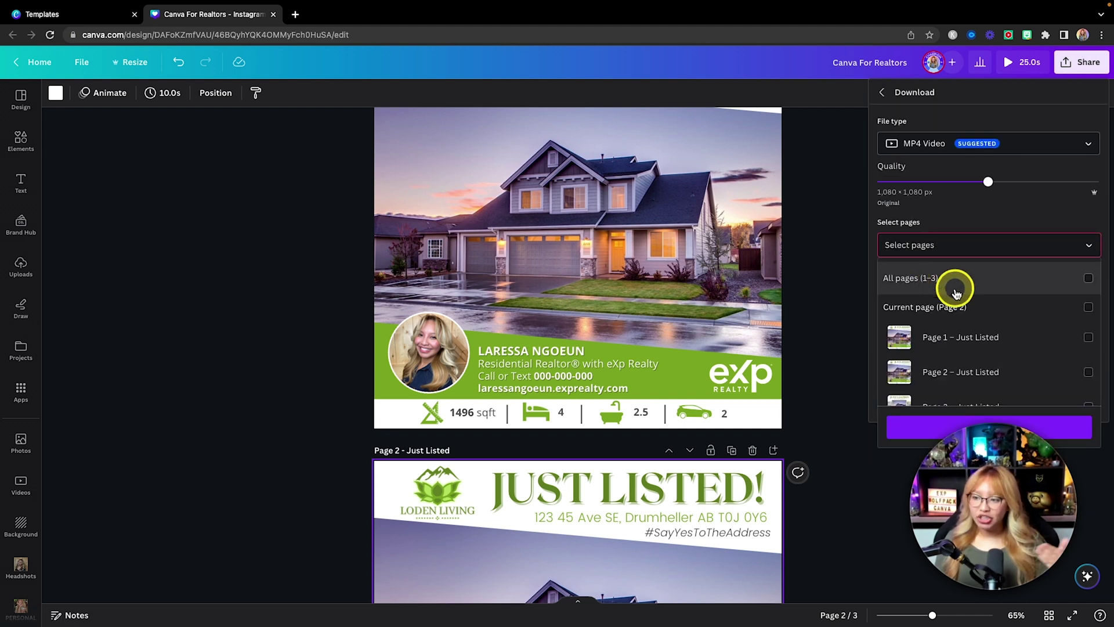
click(978, 339)
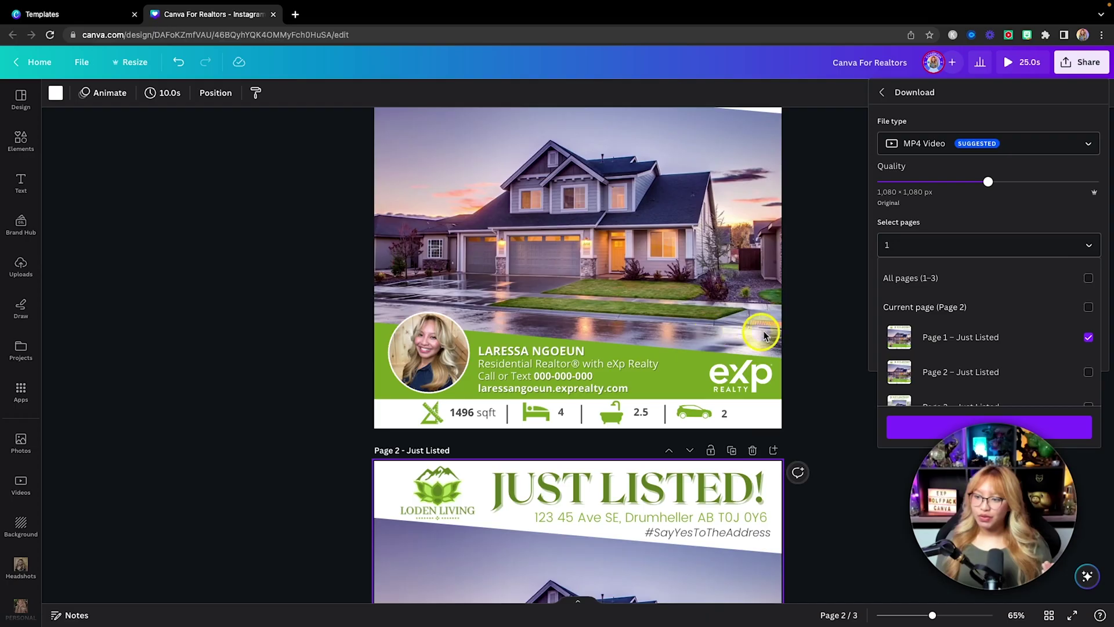
click(821, 325)
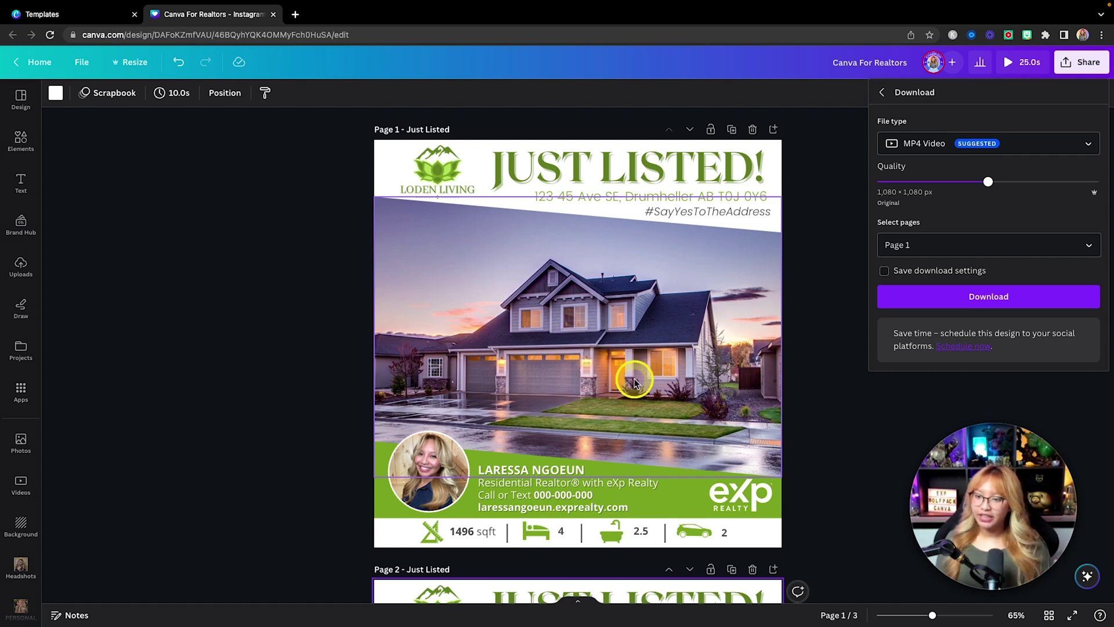
Replace page 2's house photo with the recently used 11-second patio video inside the same photo frame
scroll(634, 382, down, 6)
click(608, 324)
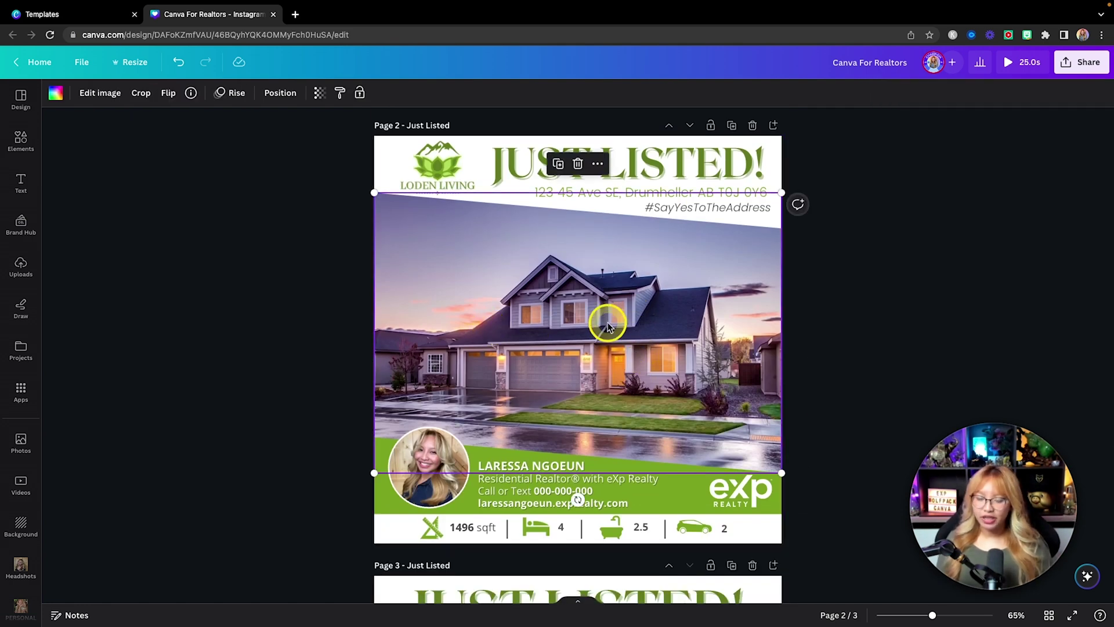
key(BackSpace)
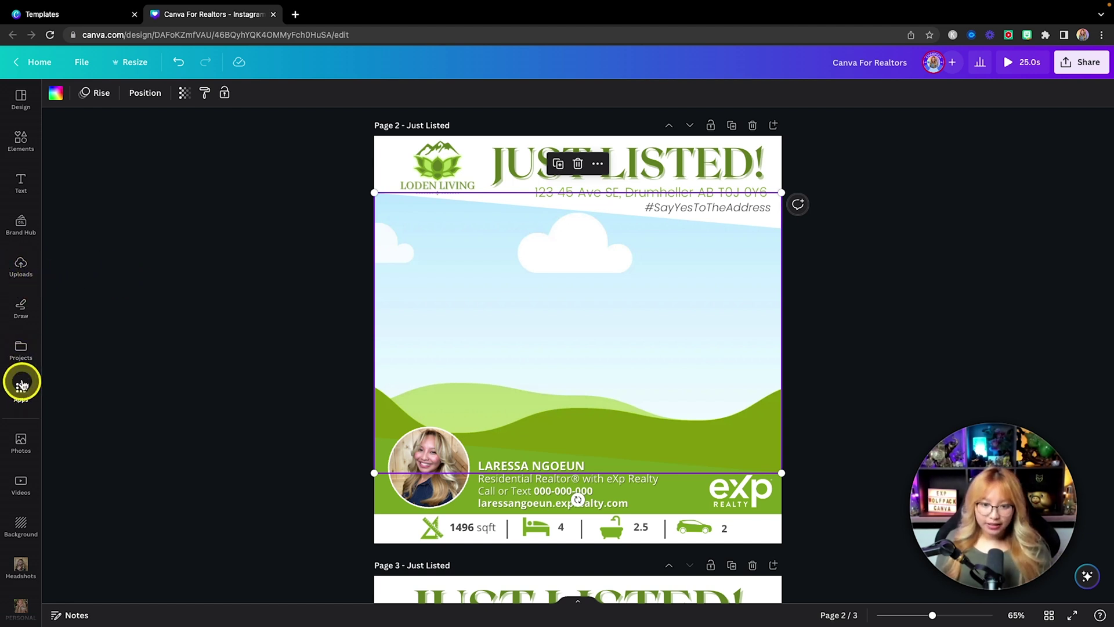
click(21, 483)
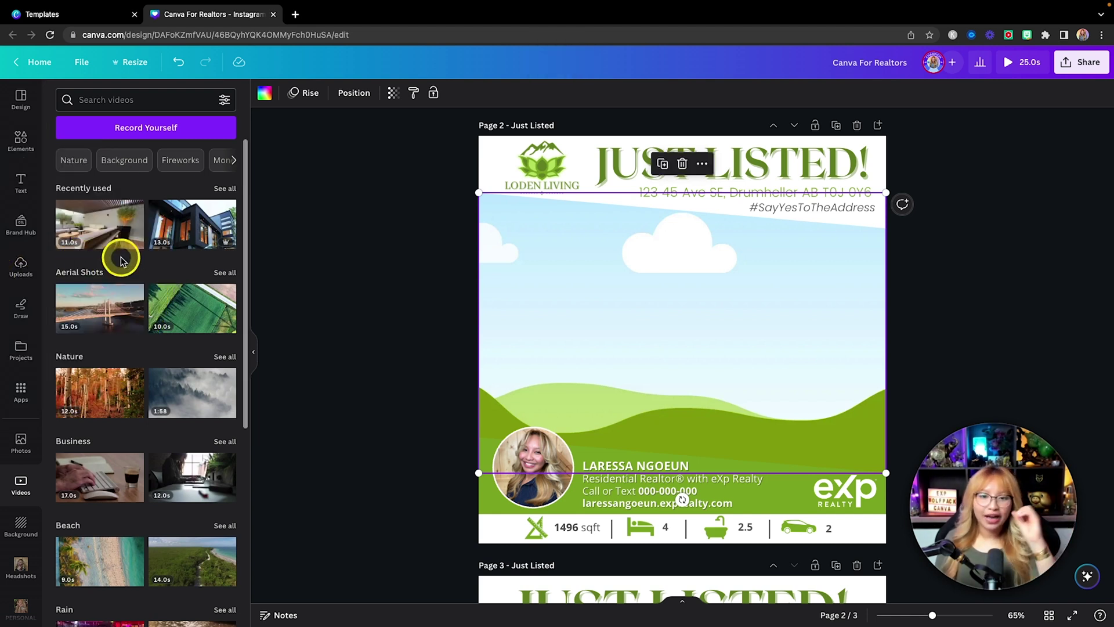
drag(98, 231, 563, 286)
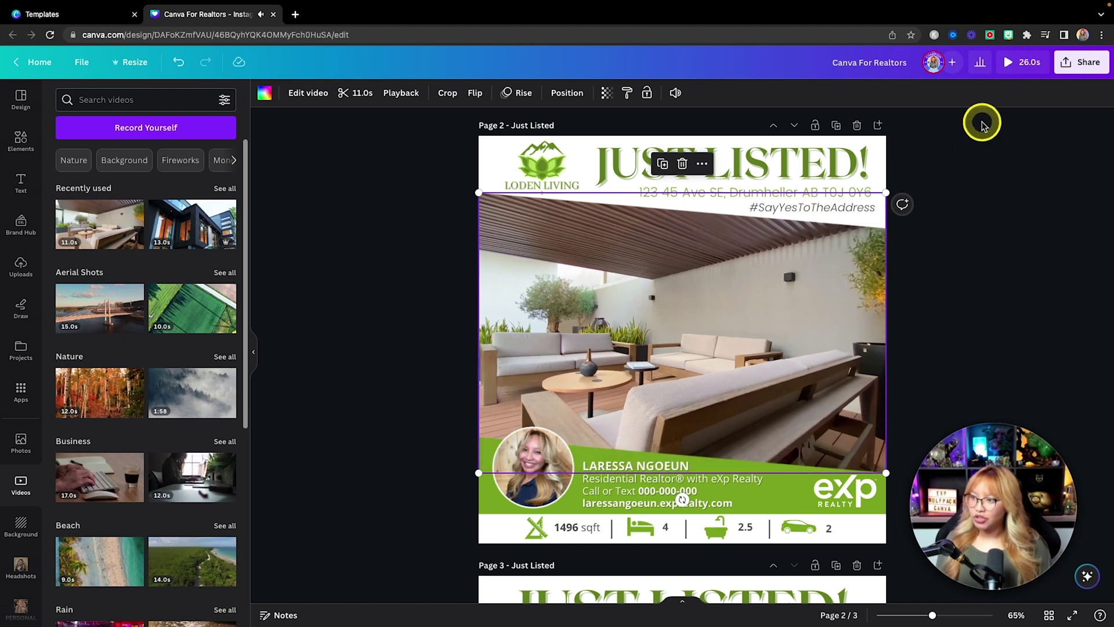
Preview the design, skipping ahead to page 2's patio video, and close the preview
click(1008, 64)
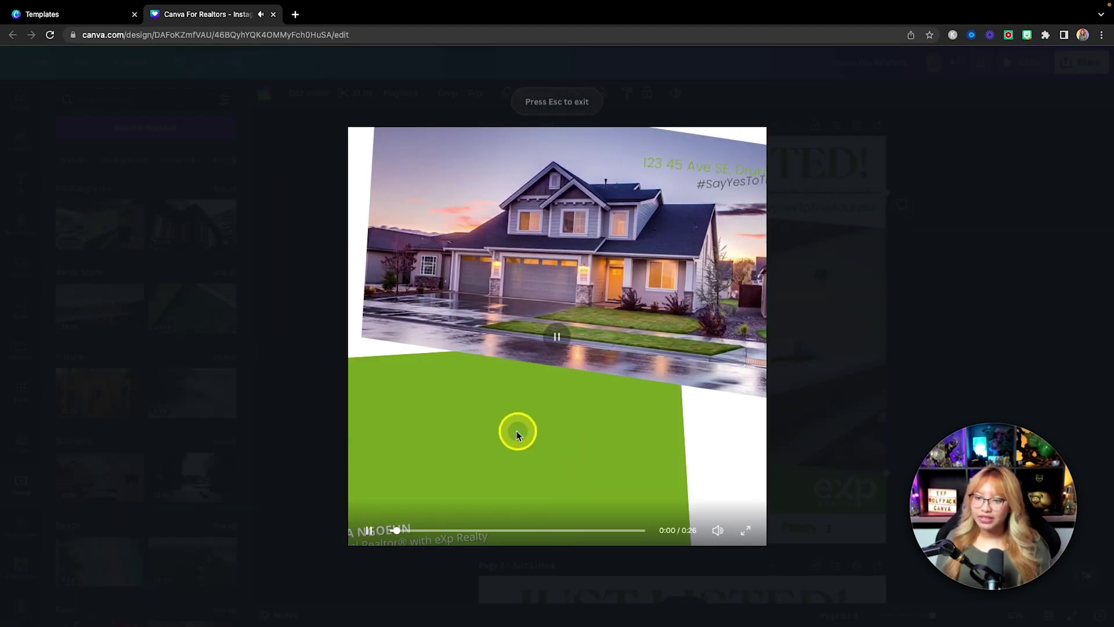
click(486, 529)
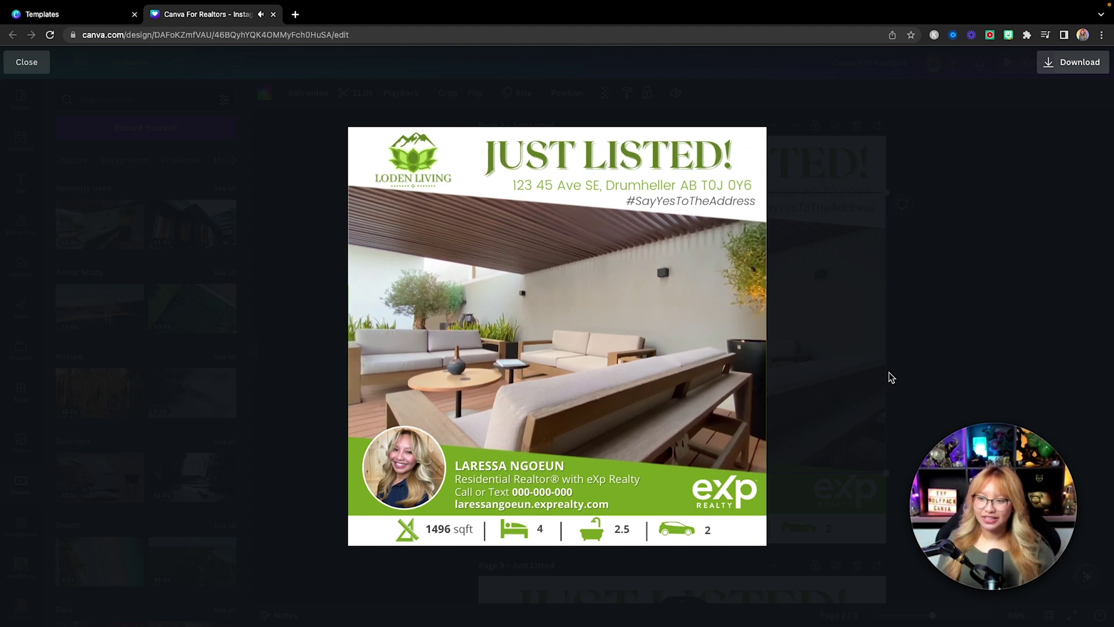
click(567, 115)
click(863, 366)
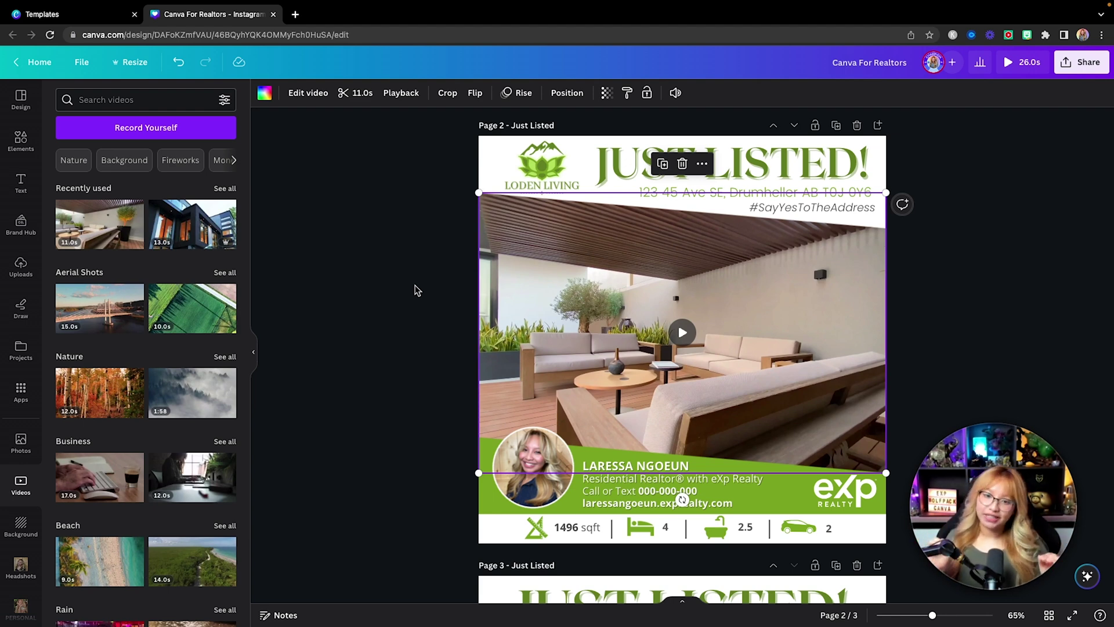
Duplicate page 1 and reorder the copy so it becomes page 3
scroll(928, 353, up, 1)
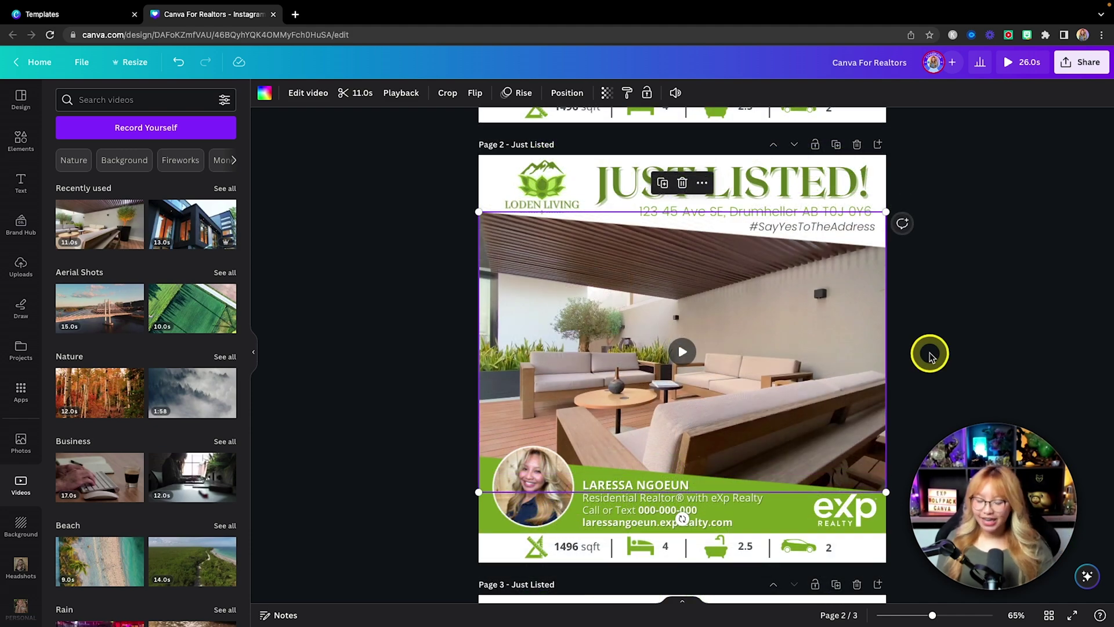
scroll(917, 310, up, 7)
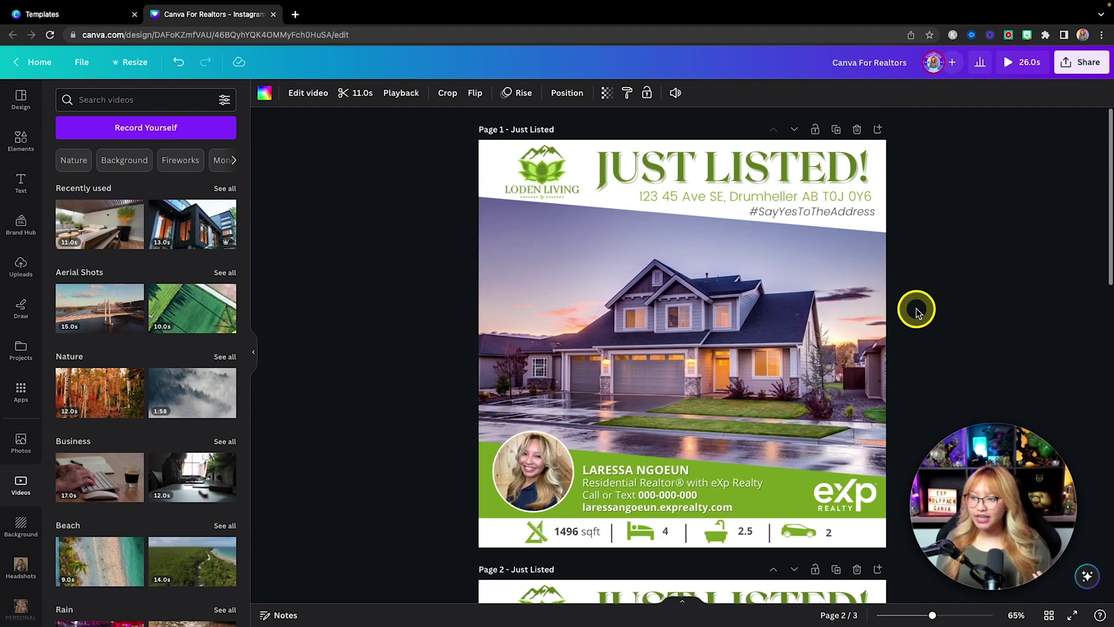
click(836, 130)
scroll(792, 131, down, 5)
scroll(796, 132, down, 2)
click(793, 129)
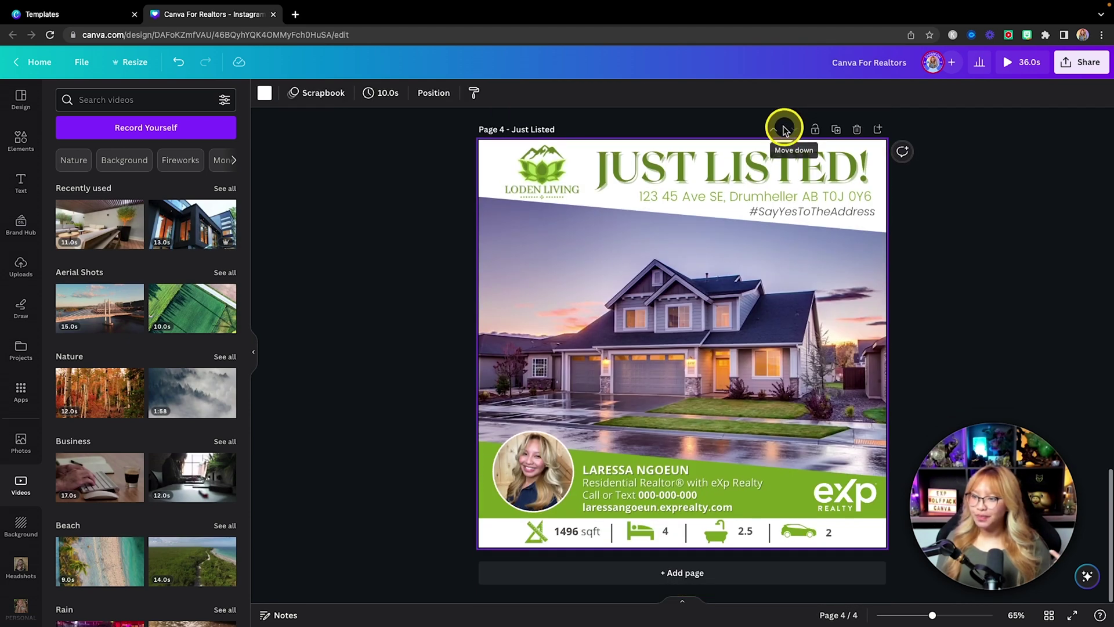
click(771, 132)
scroll(827, 336, down, 5)
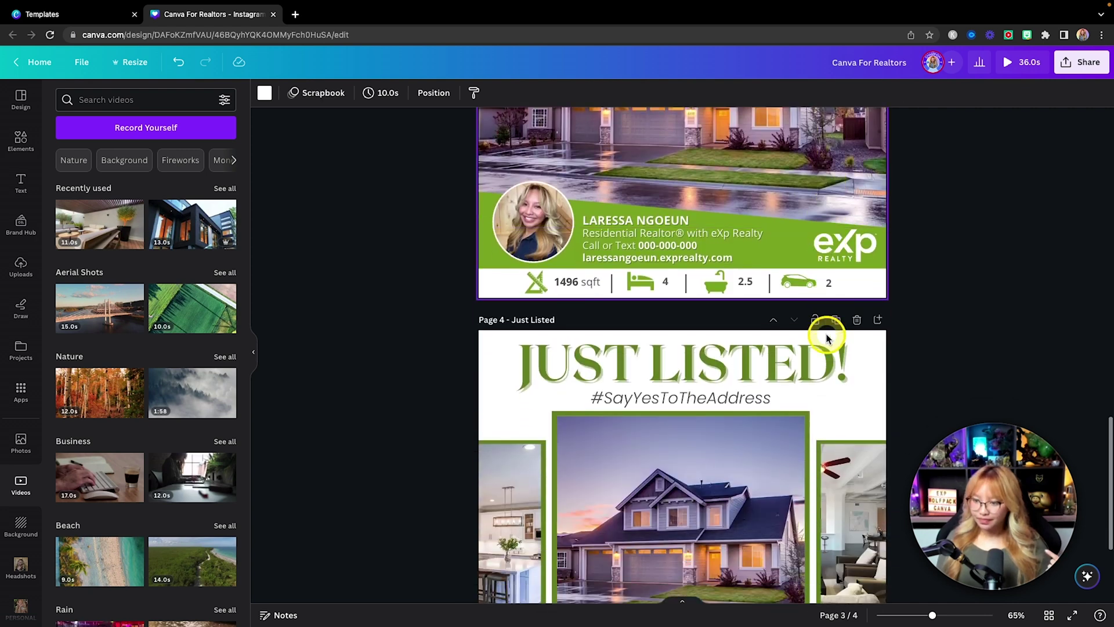
scroll(827, 337, up, 8)
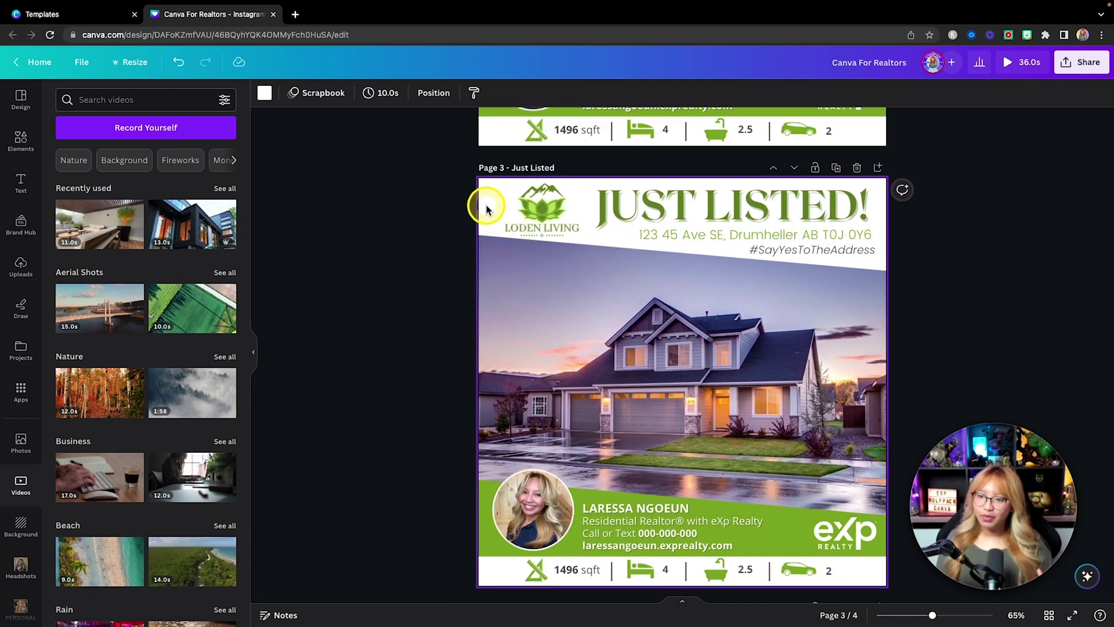
Remove all animations from page 3 and duplicate the page
click(320, 95)
scroll(244, 418, down, 5)
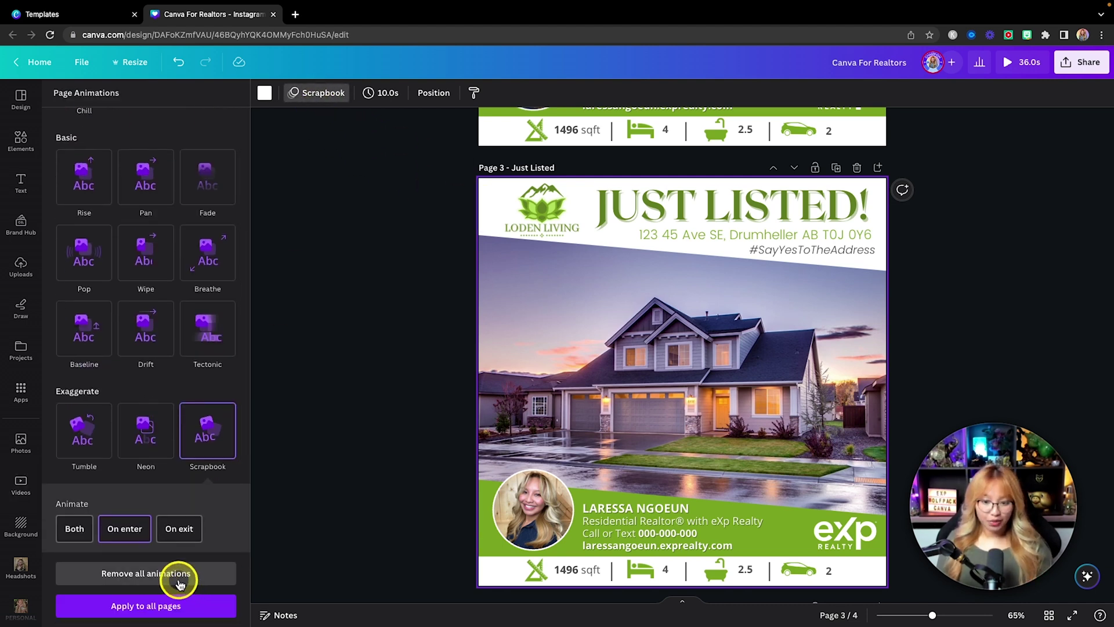
click(190, 600)
click(174, 573)
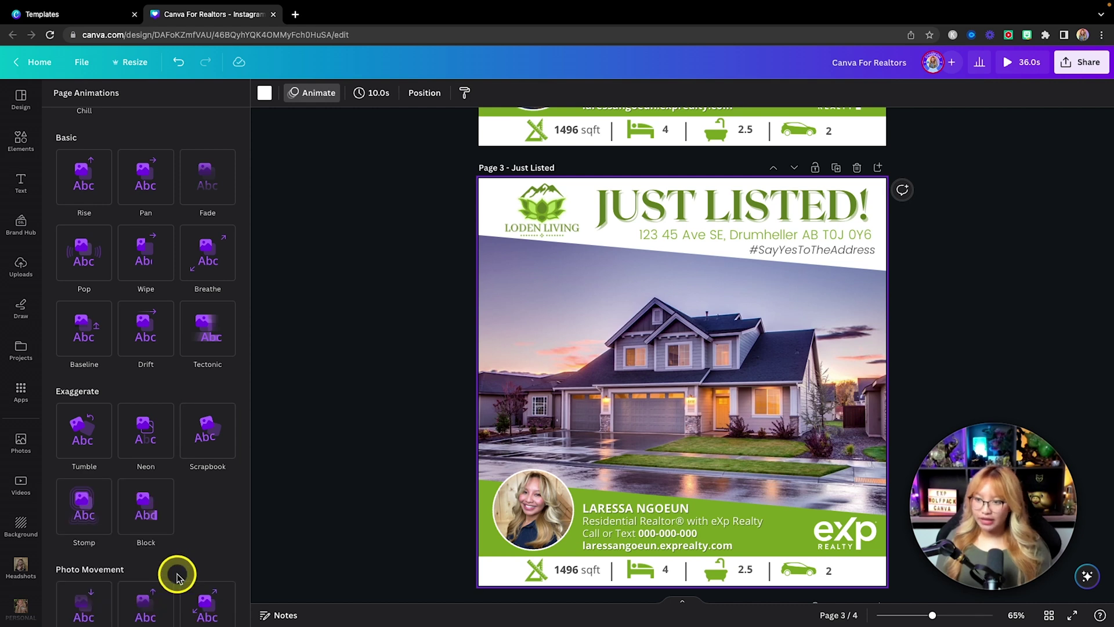
click(344, 404)
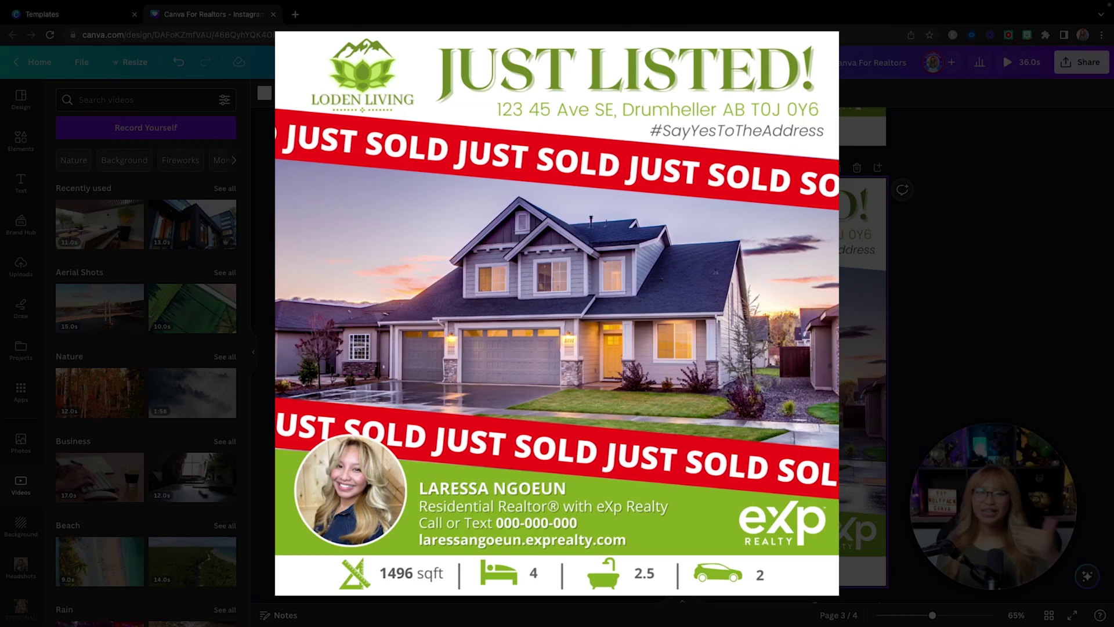
click(362, 382)
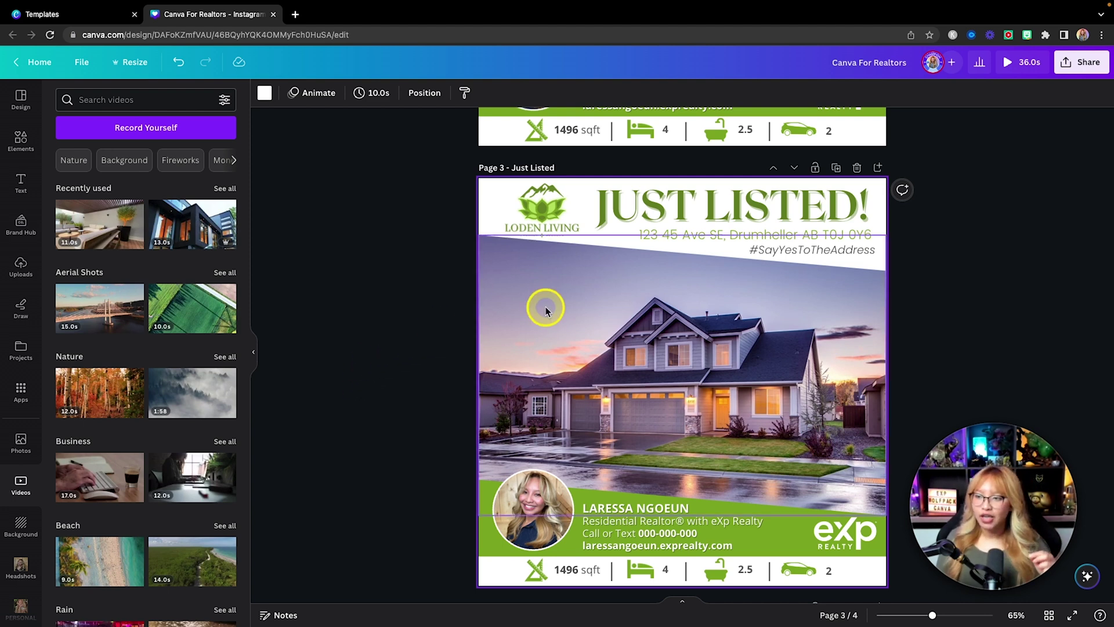
click(835, 168)
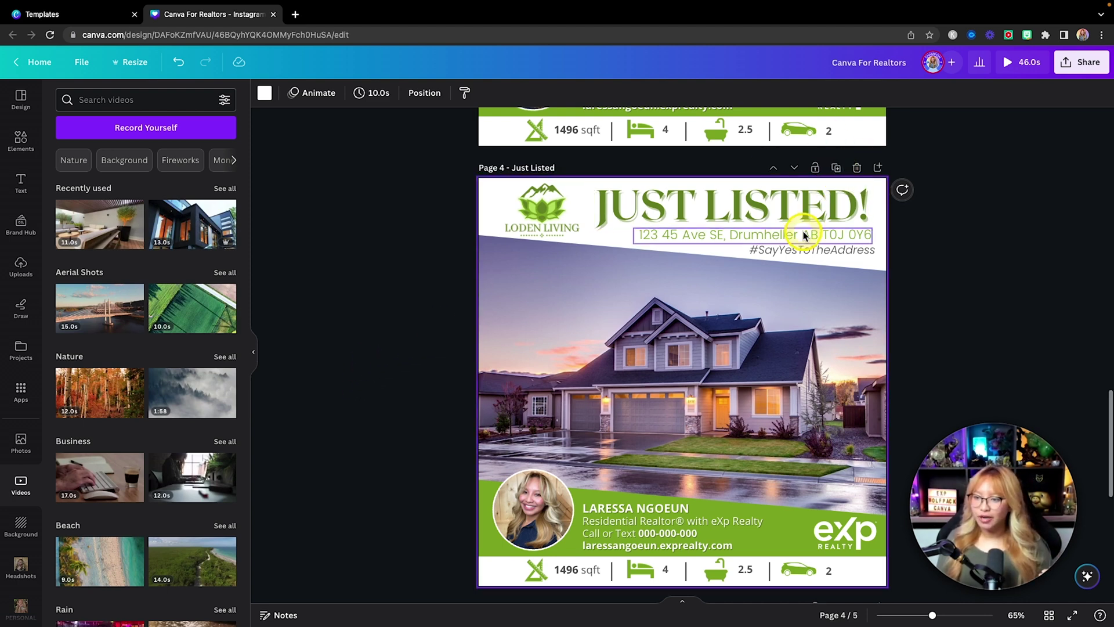
Add a subheading to page 3 and fill it with the words "JUST SOLD" repeated several times
scroll(804, 232, up, 3)
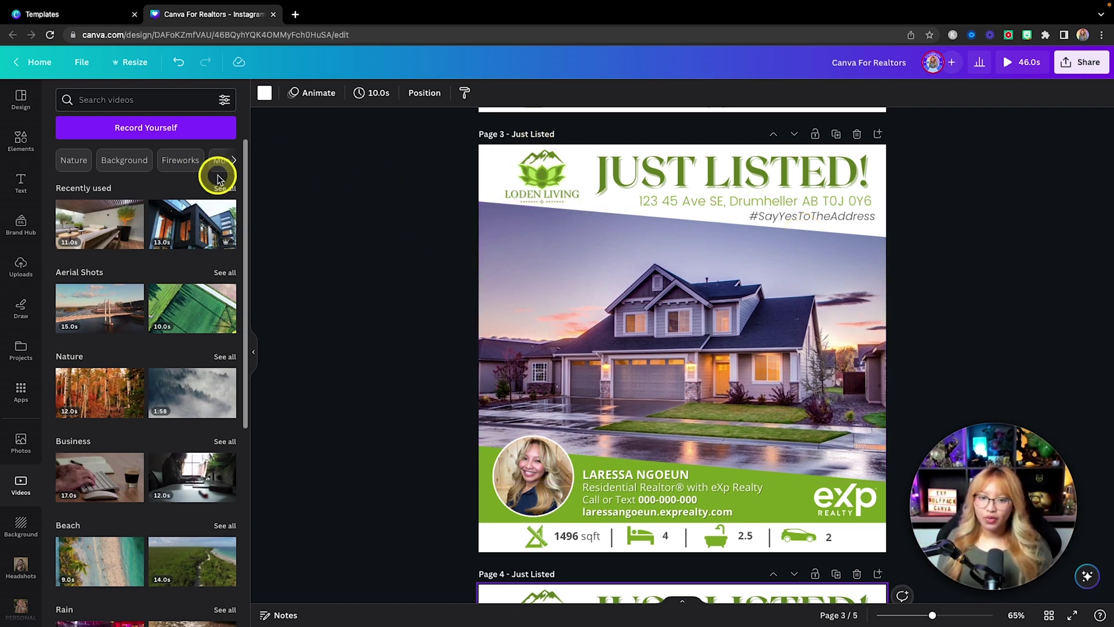
click(32, 185)
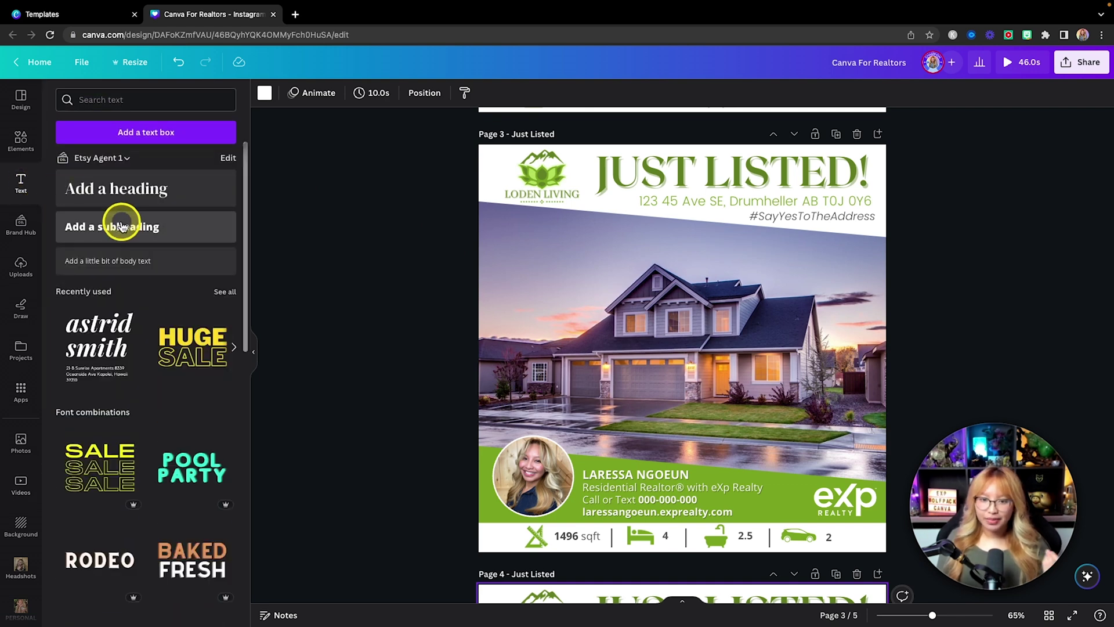
click(122, 226)
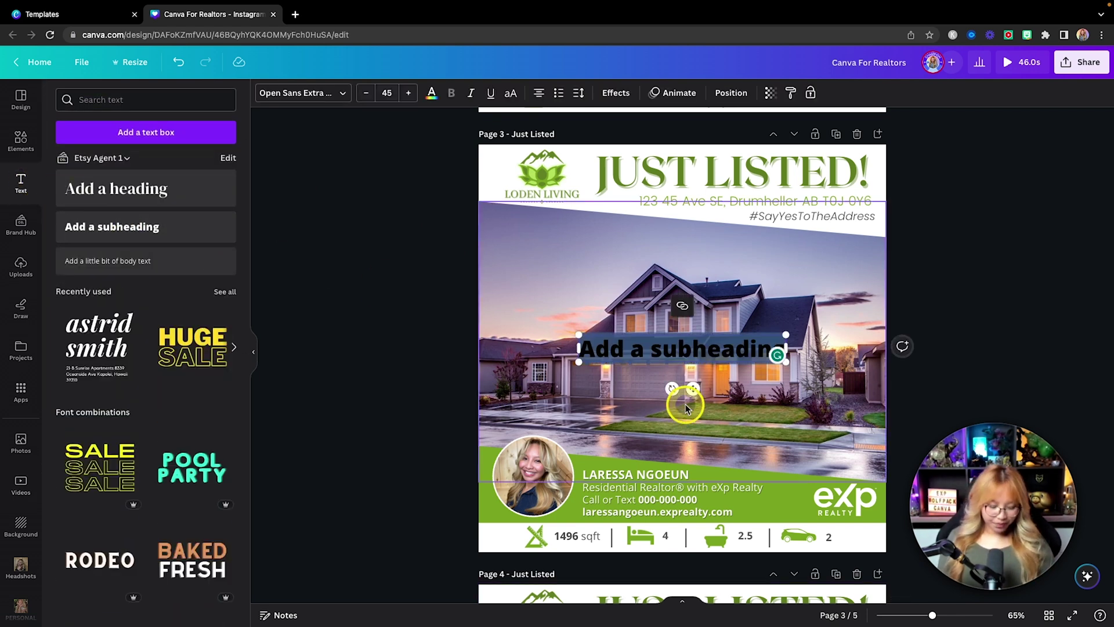
key(Caps_Lock)
text(JUST S)
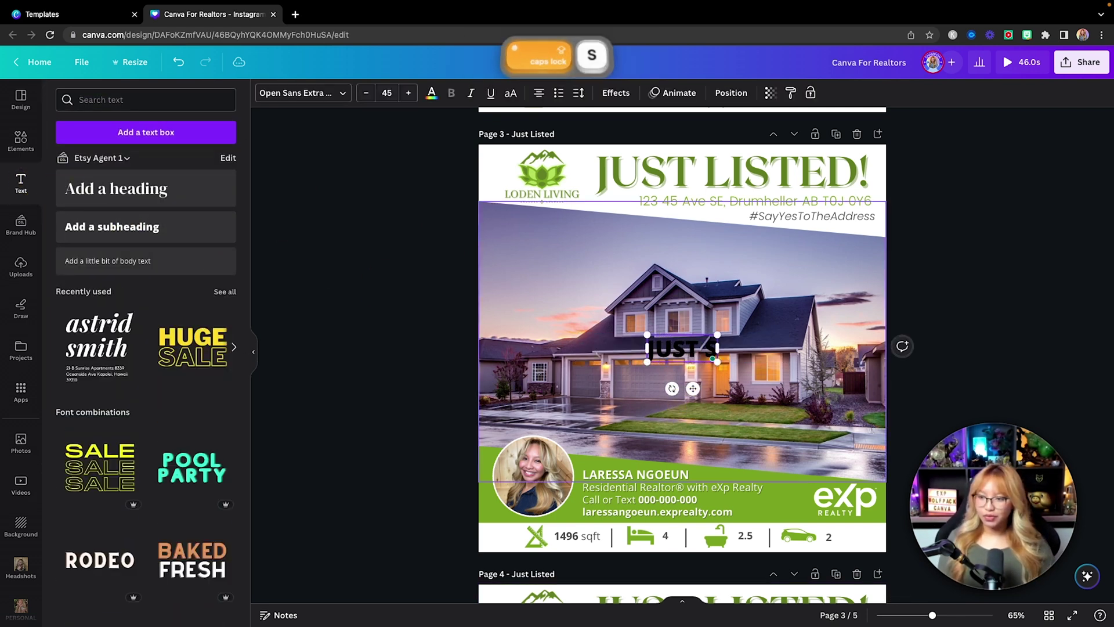
text(OLD )
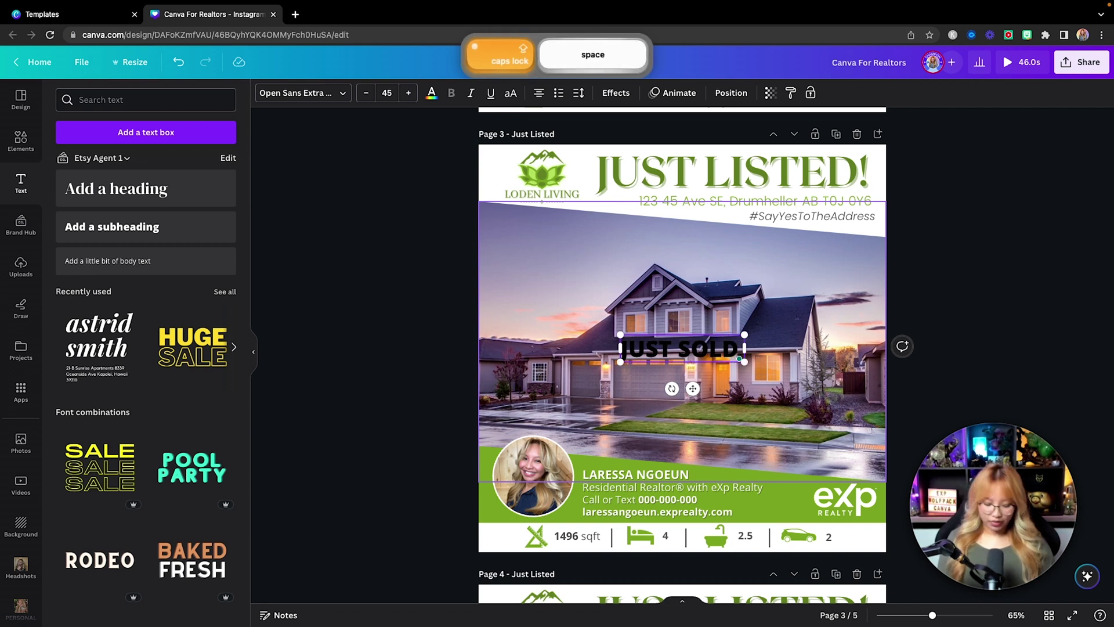
text(JUST SOLD JUST SOLD JUST SOLD)
text(JUST SOLD JUST SOLD)
Widen the JUST SOLD text box past both page edges and delete the overflowing words so it fits on one line
drag(478, 364, 336, 370)
drag(885, 364, 1108, 346)
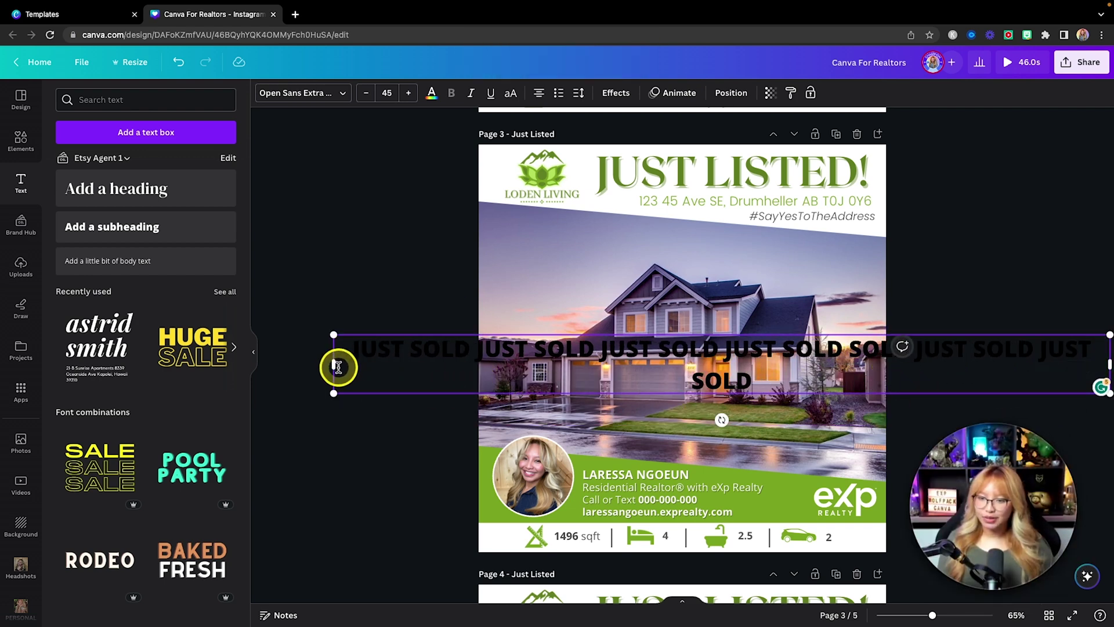
drag(329, 367, 319, 366)
drag(754, 380, 1056, 350)
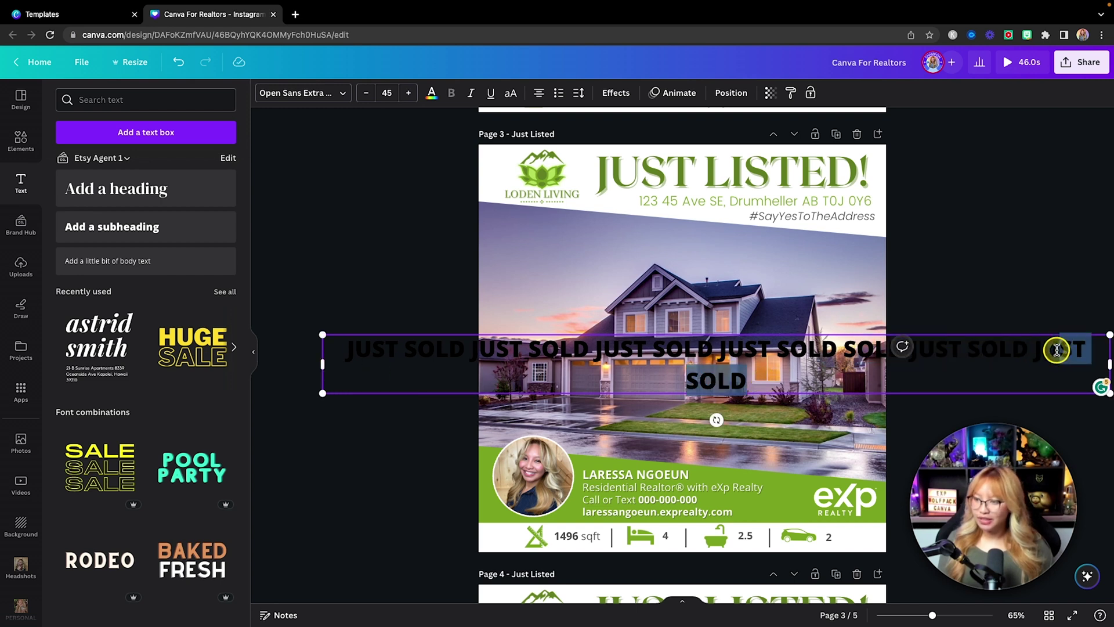
key(BackSpace)
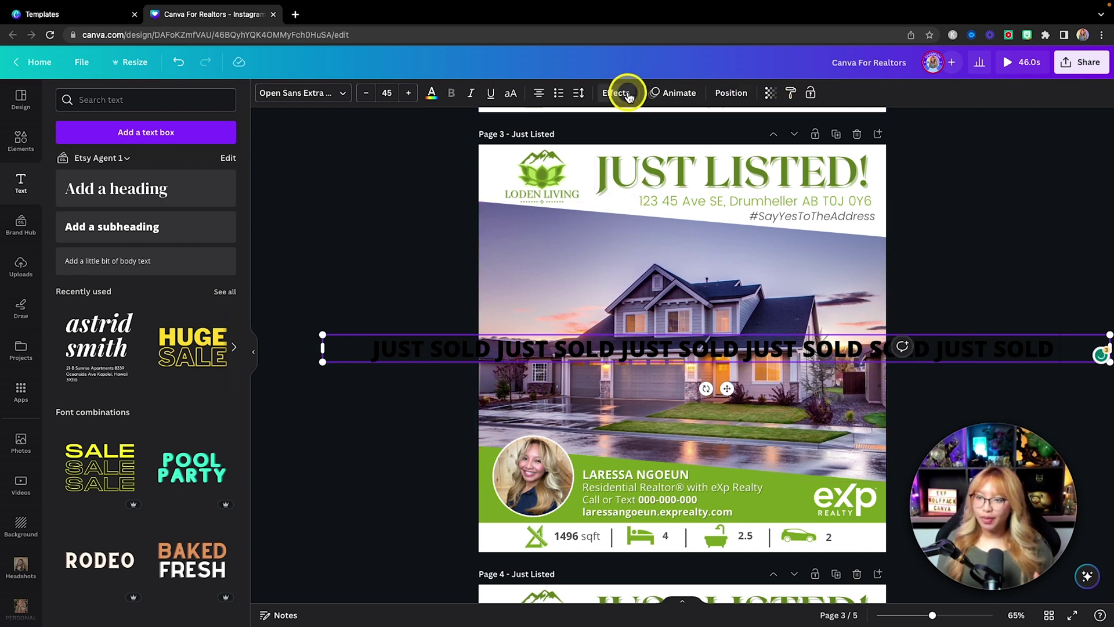
Give the JUST SOLD text a red Background effect with roundness 0 and spread 29, and color the text white
click(620, 94)
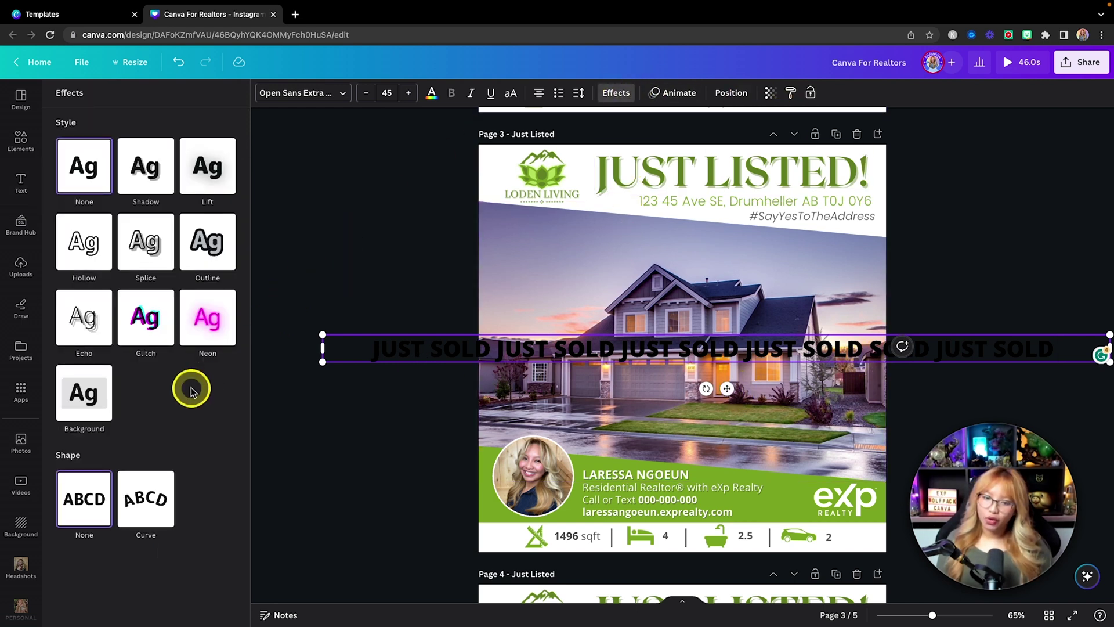
click(82, 400)
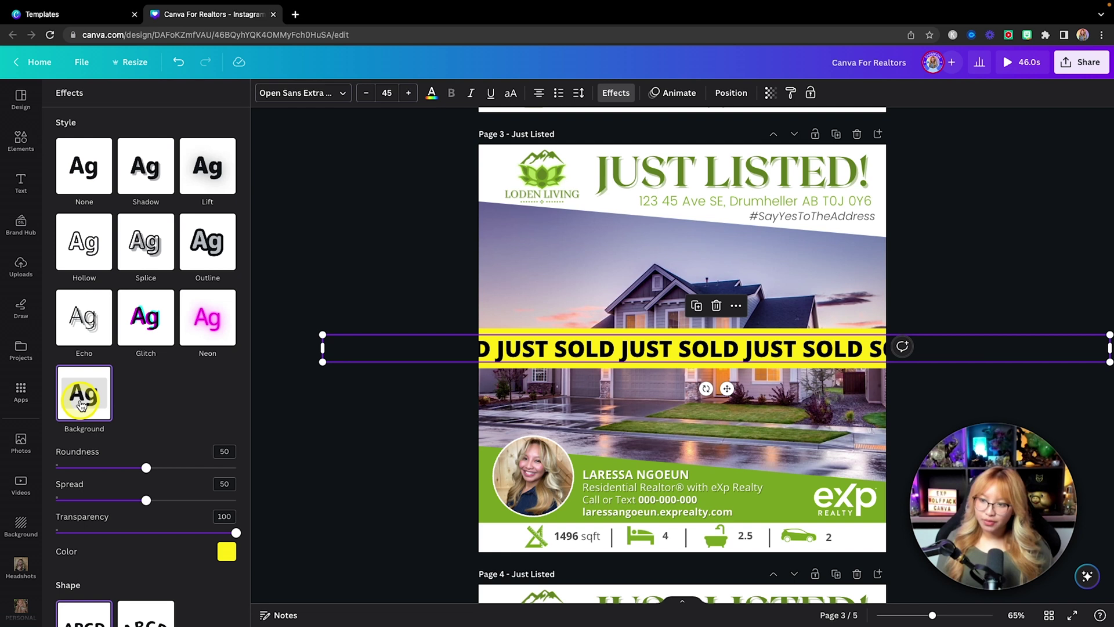
click(235, 549)
click(78, 514)
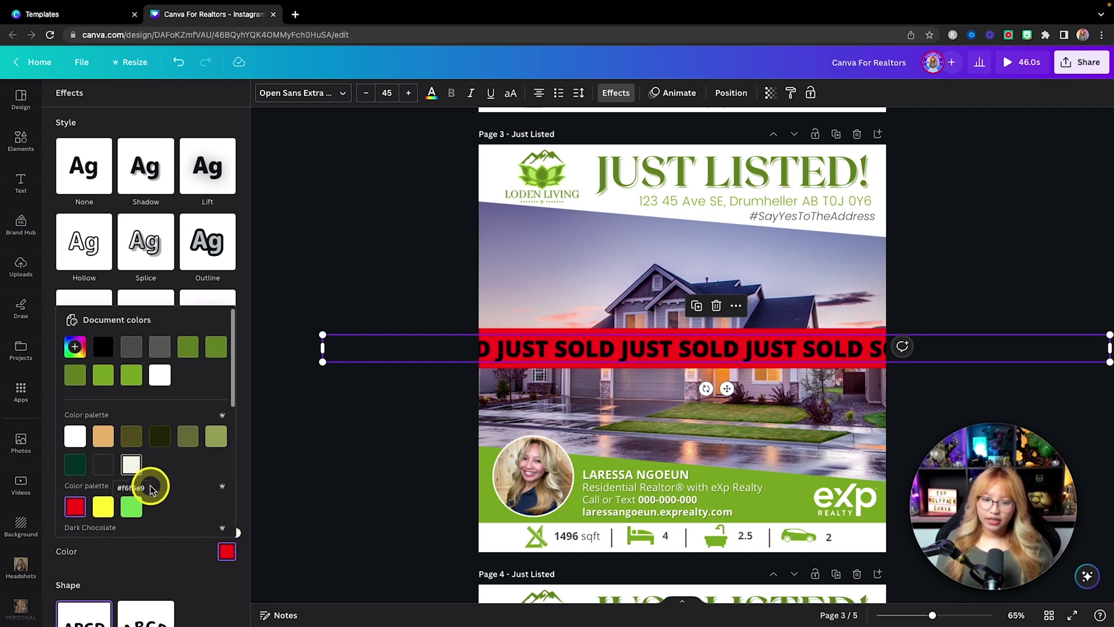
click(182, 552)
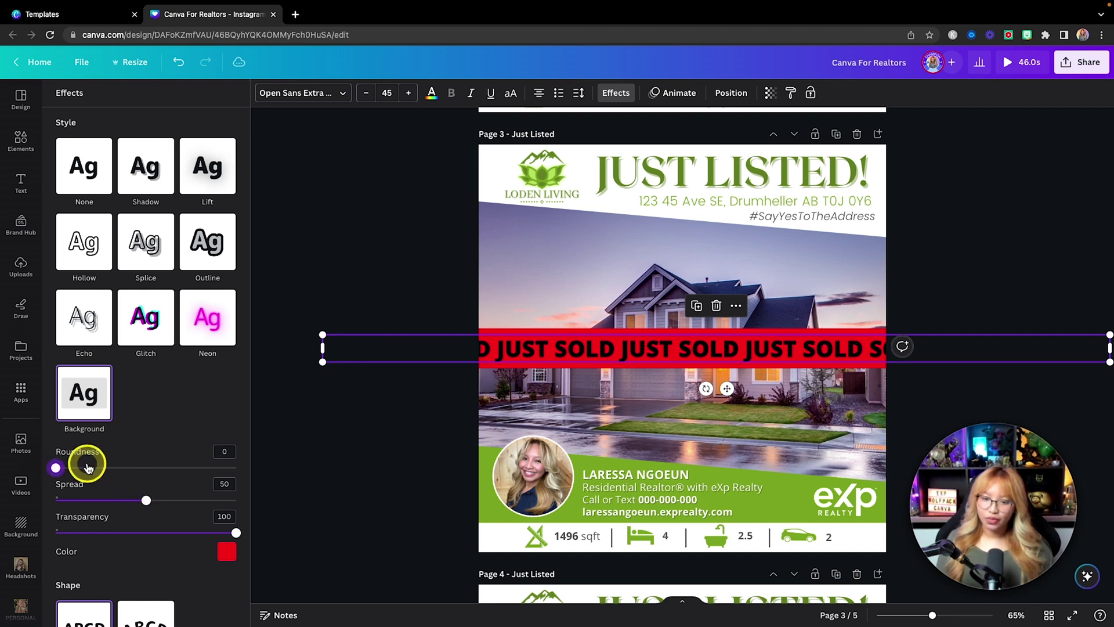
drag(145, 503, 122, 504)
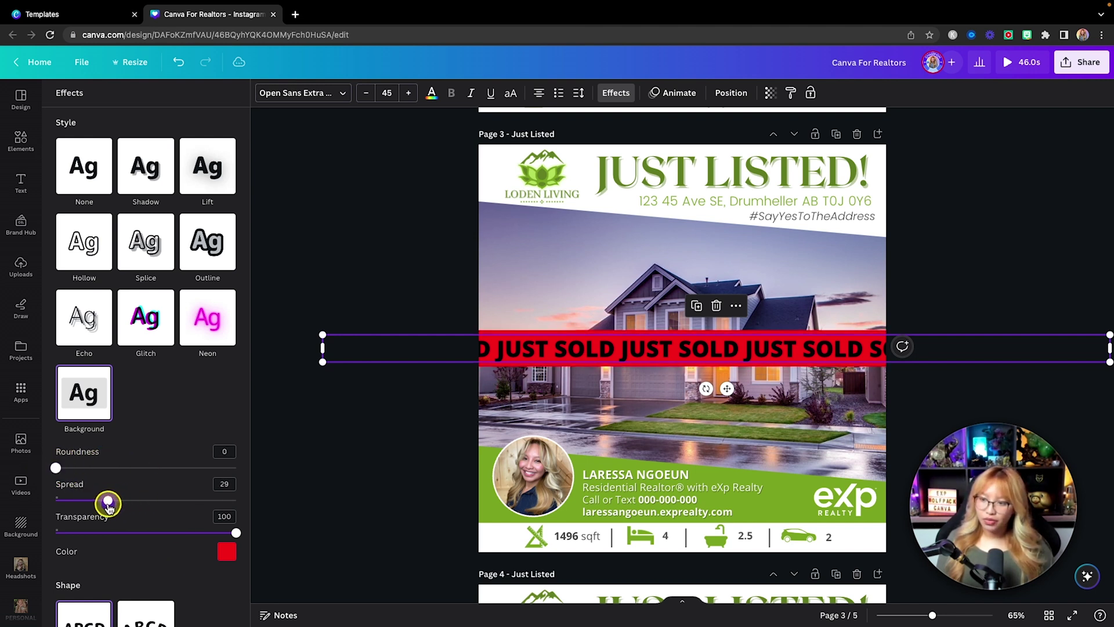
click(431, 94)
click(156, 197)
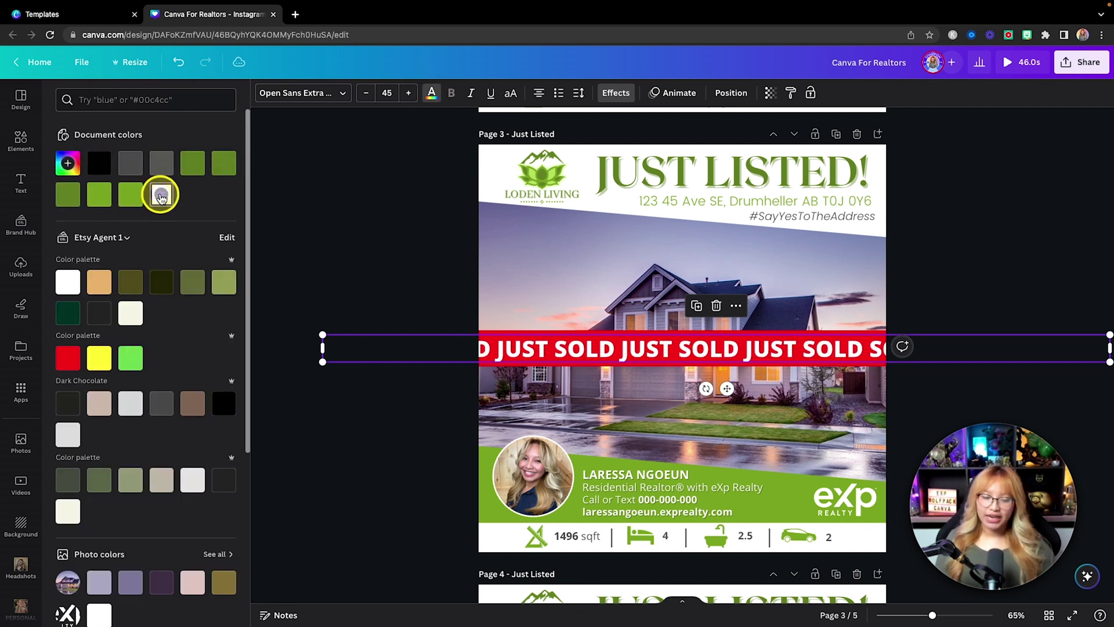
Rotate the JUST SOLD banner clockwise to match the photo's slanted upper edge and position it along that edge
drag(703, 390, 696, 395)
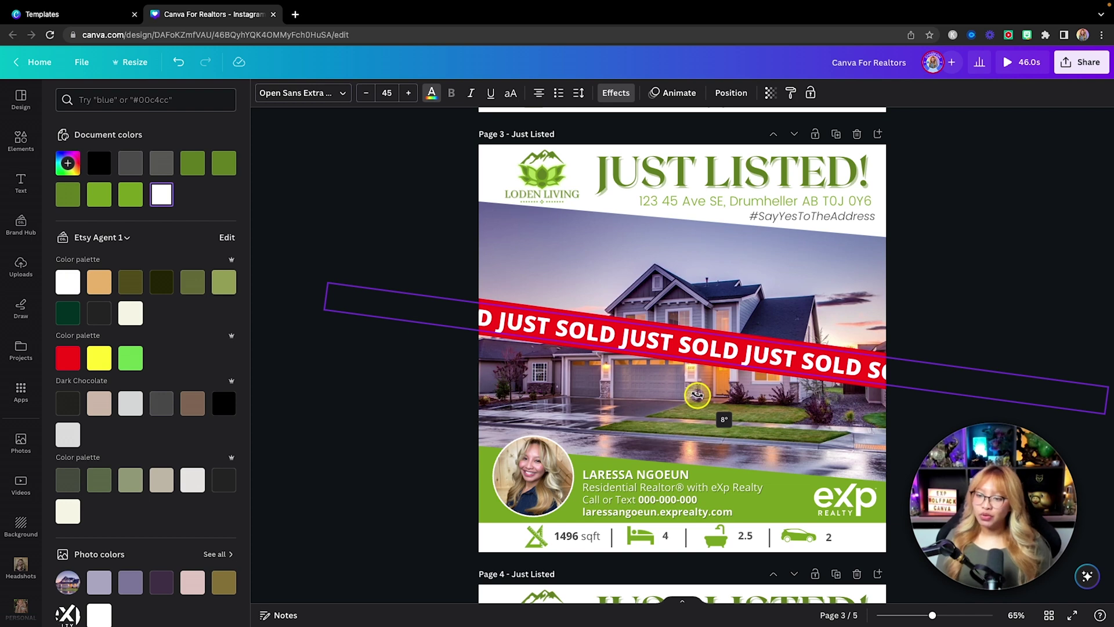
drag(767, 357, 768, 259)
scroll(769, 375, up, 5)
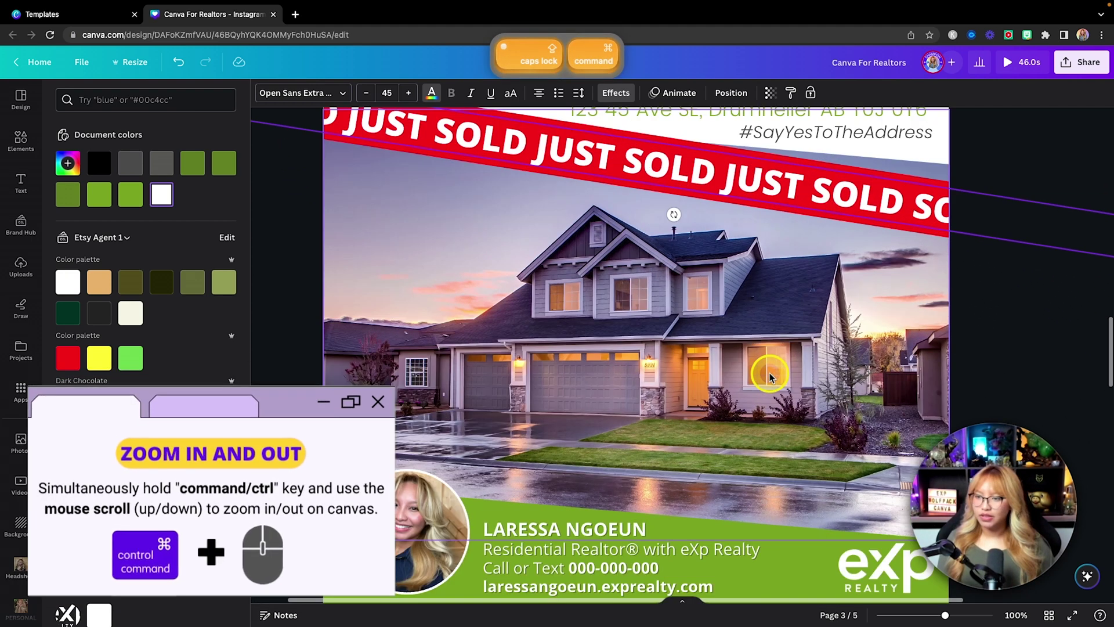
scroll(769, 375, down, 3)
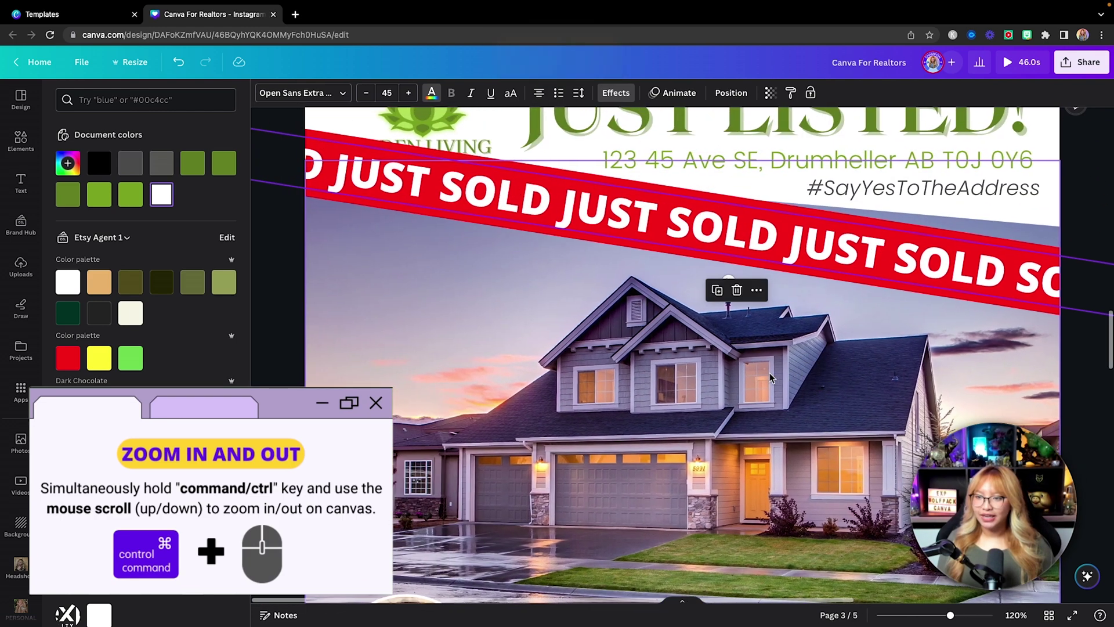
drag(729, 281, 731, 281)
drag(777, 249, 737, 275)
scroll(778, 290, down, 6)
key(Caps_Lock)
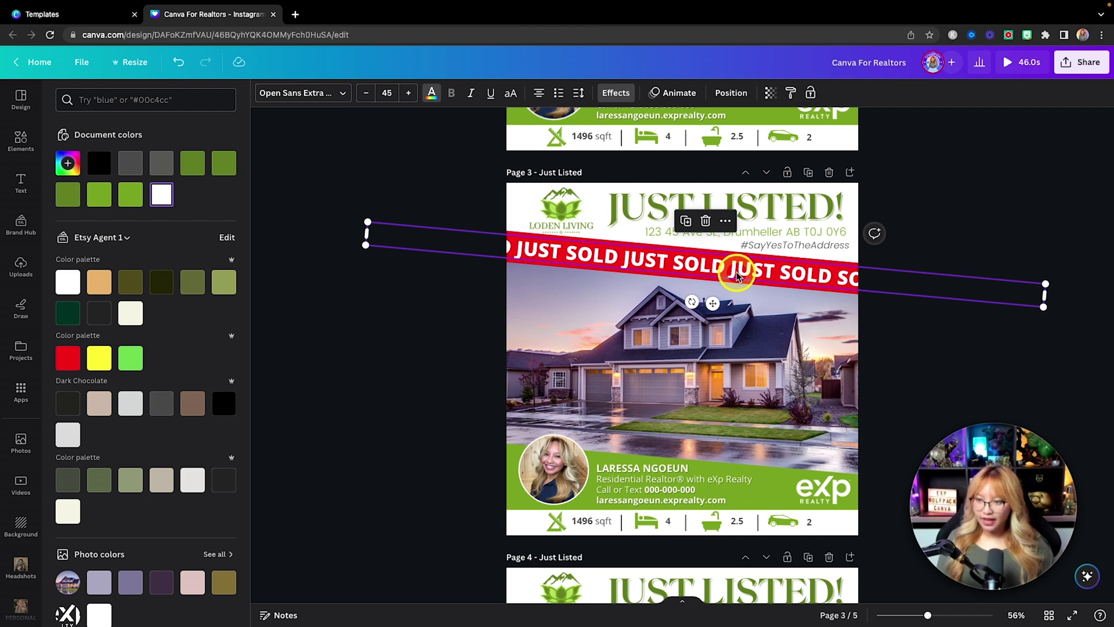
Duplicate the JUST SOLD banner and align the copy along the photo's slanted lower edge
key(alt)
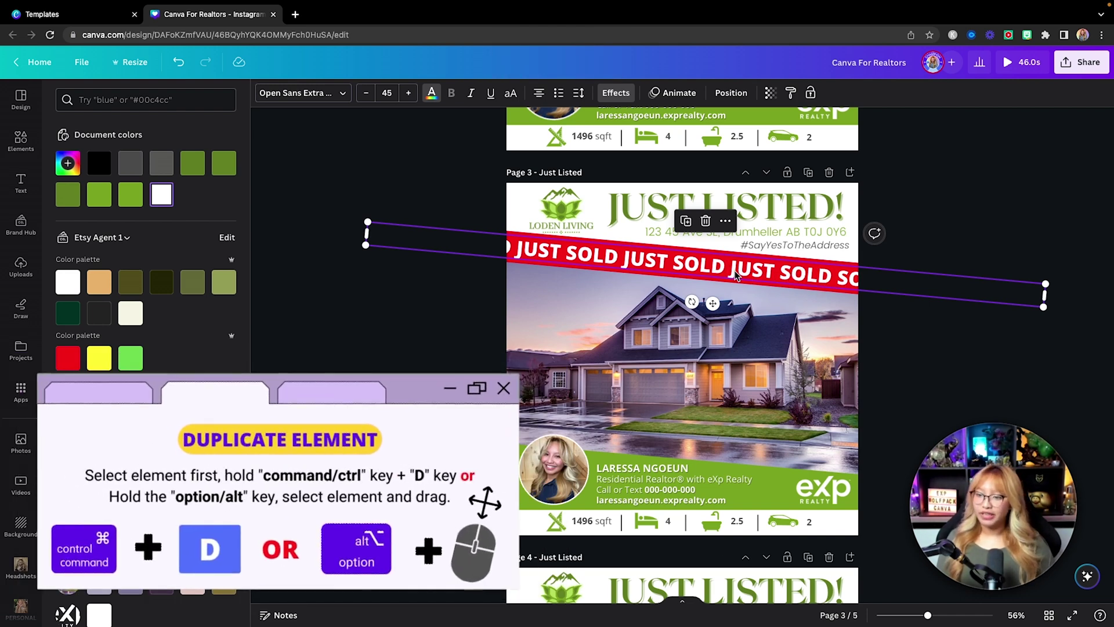
drag(734, 288, 712, 448)
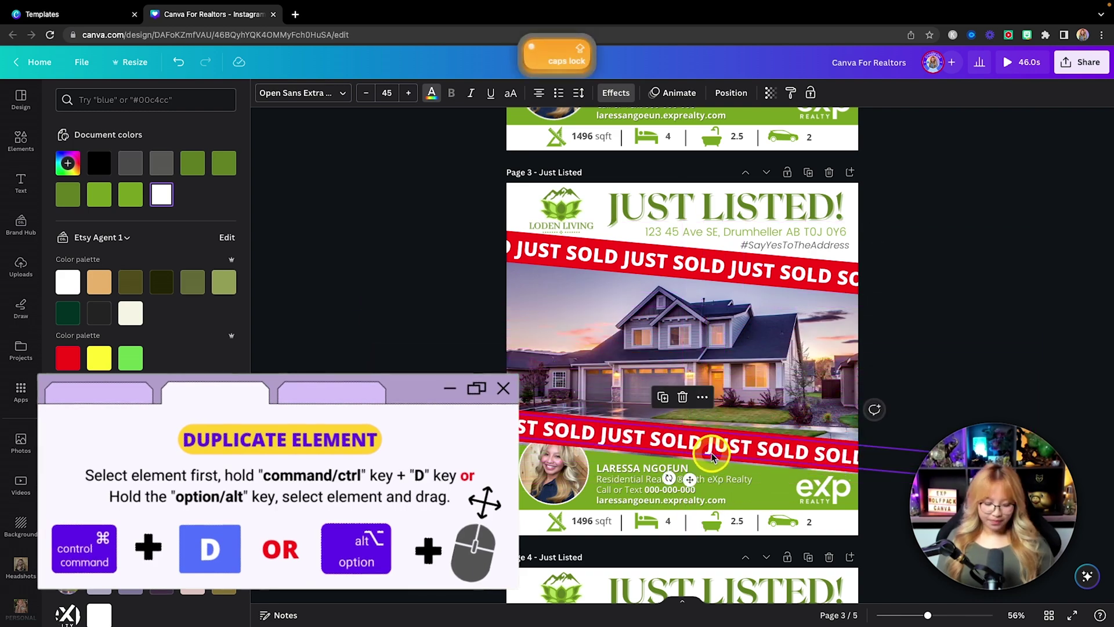
scroll(735, 428, up, 3)
scroll(733, 428, up, 2)
drag(552, 448, 551, 448)
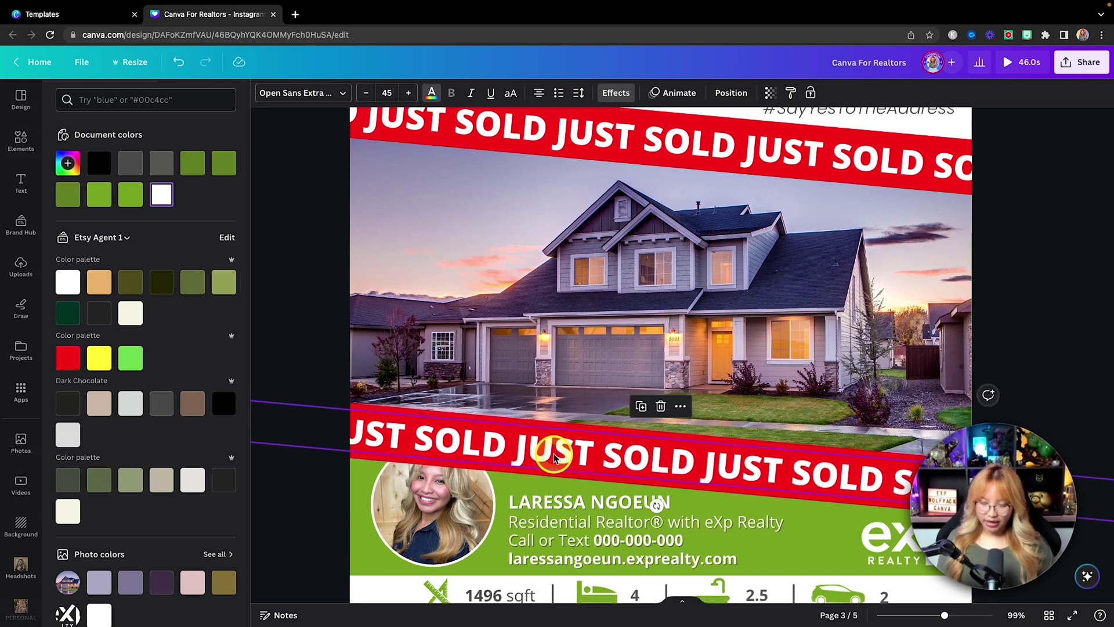
Send the lower JUST SOLD banner backward so it sits behind the agent's round headshot
key(super+bracketleft)
key(super+bracketleft)
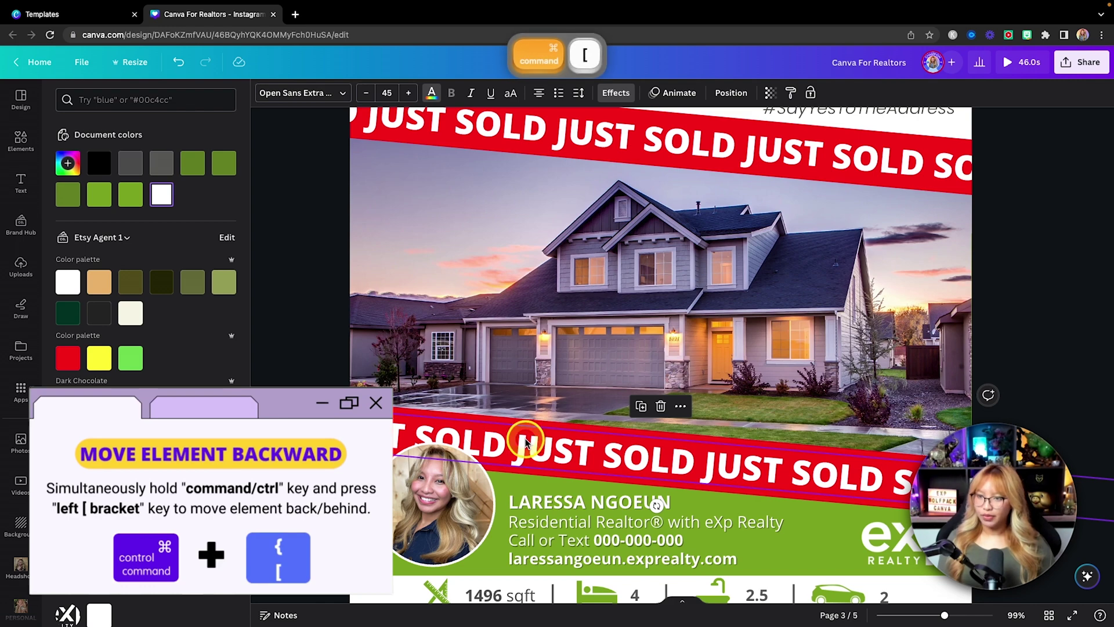
scroll(1008, 331, down, 5)
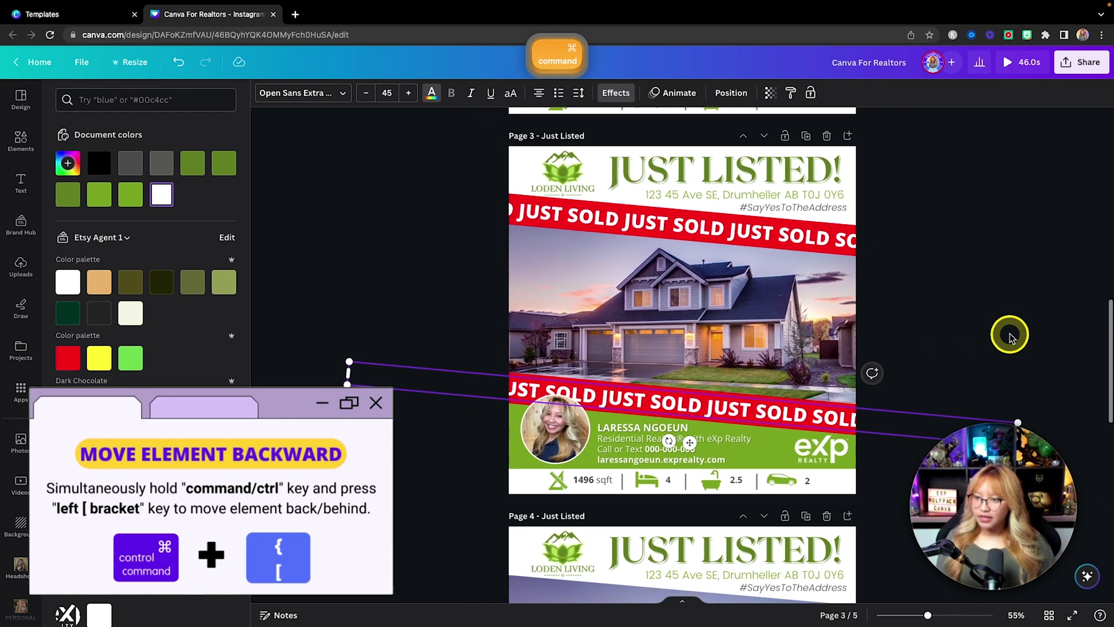
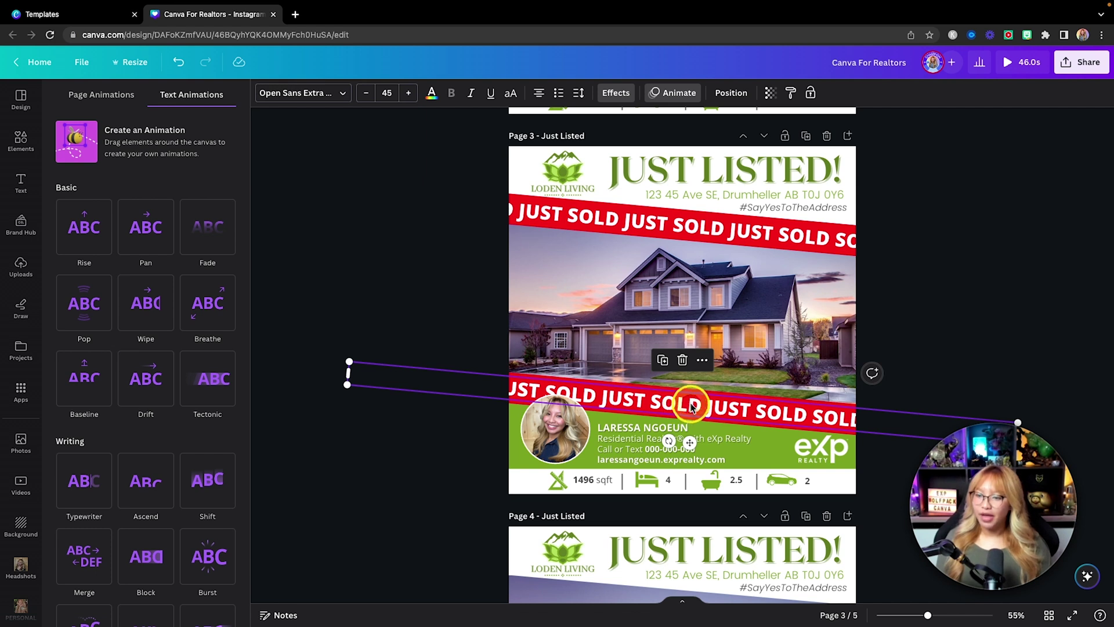
Apply the Drift text animation to the lower JUST SOLD banner with maximum intensity and leftward direction
click(148, 393)
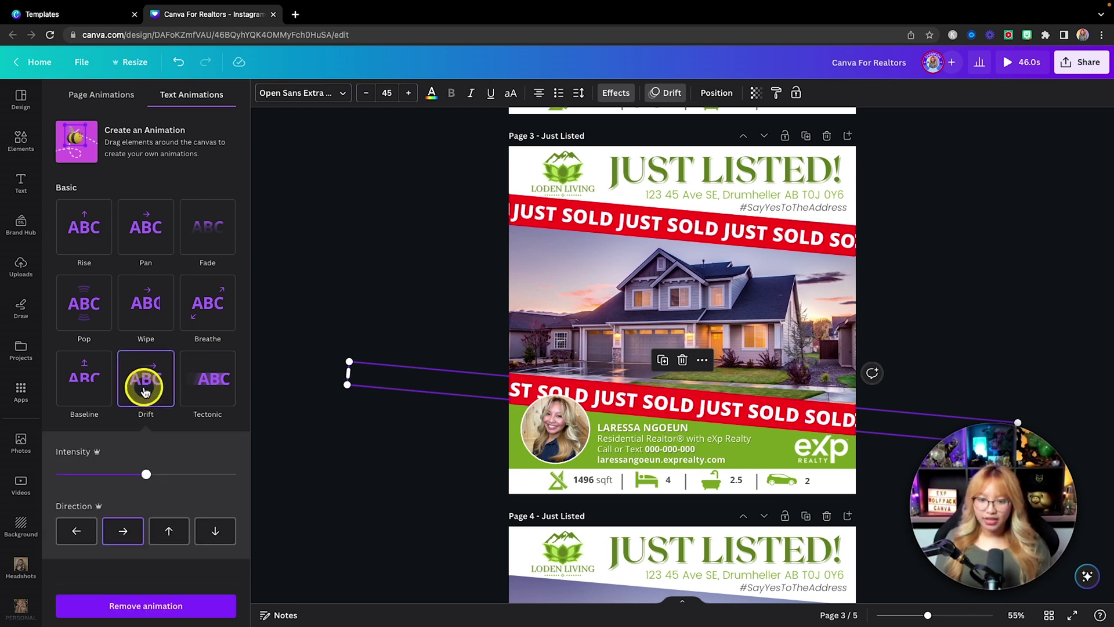
drag(146, 474, 206, 475)
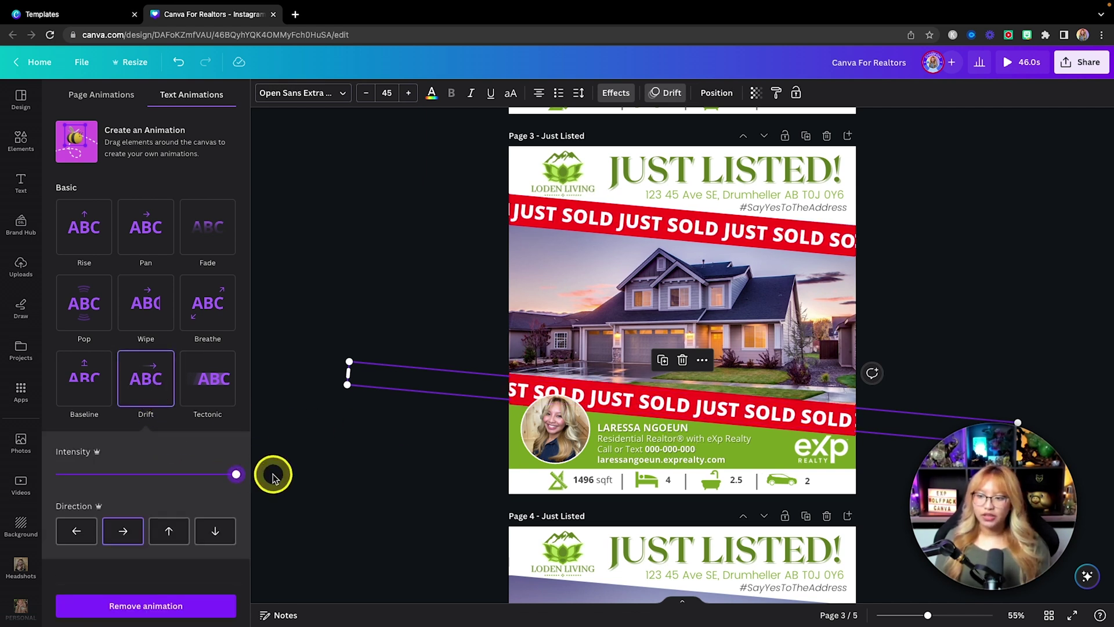
click(76, 532)
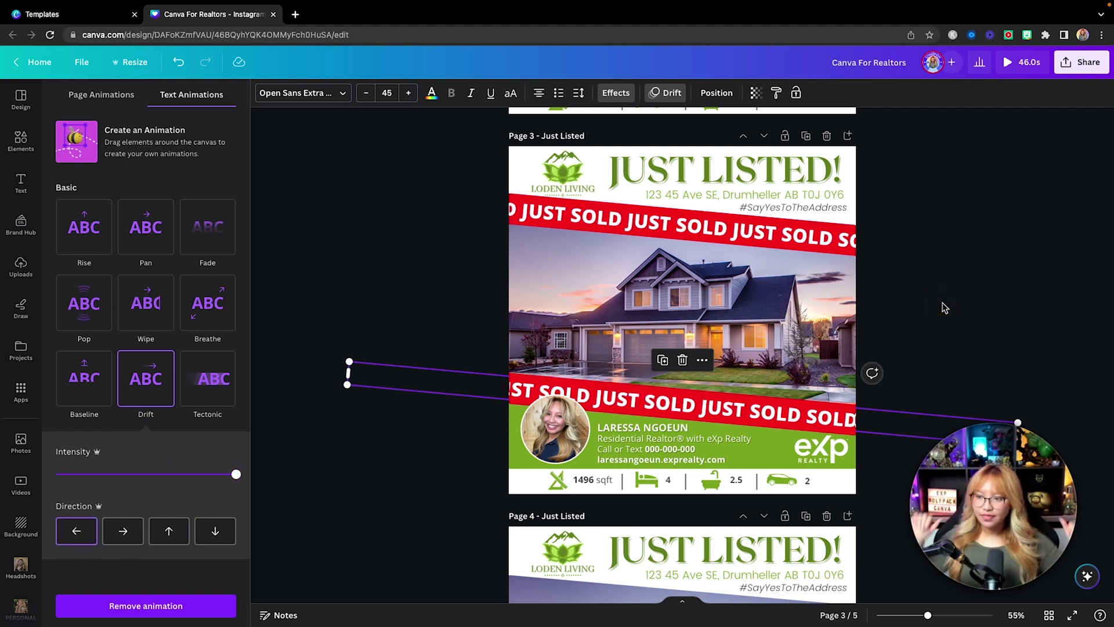
Check page 3's timing, preview the design from page 3's animated JUST SOLD banners onward, and close the preview
click(511, 155)
click(375, 93)
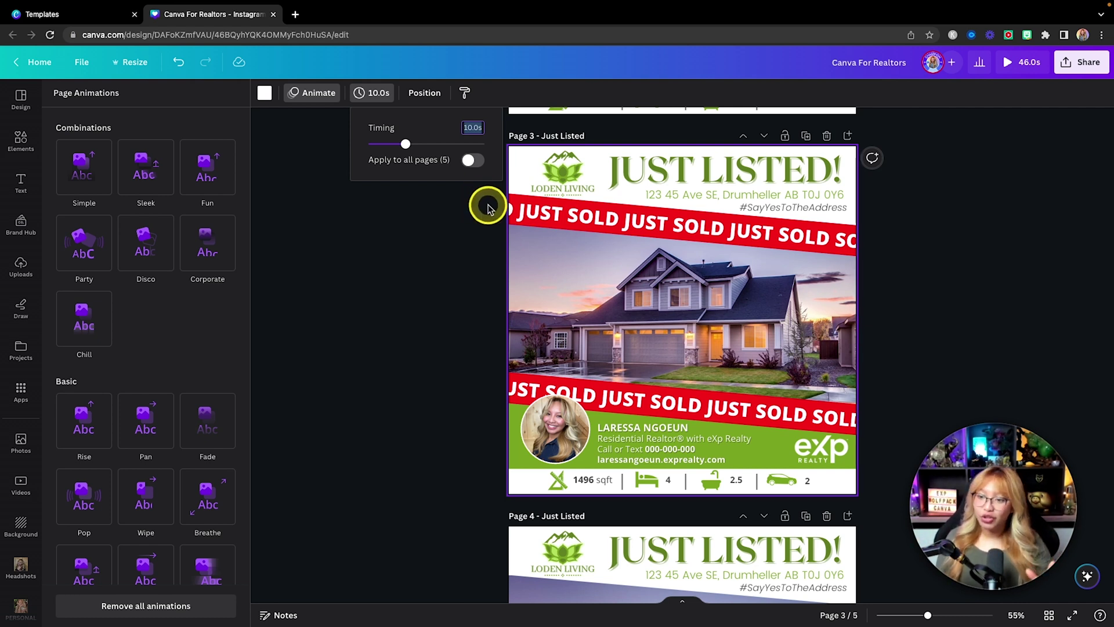
click(1010, 63)
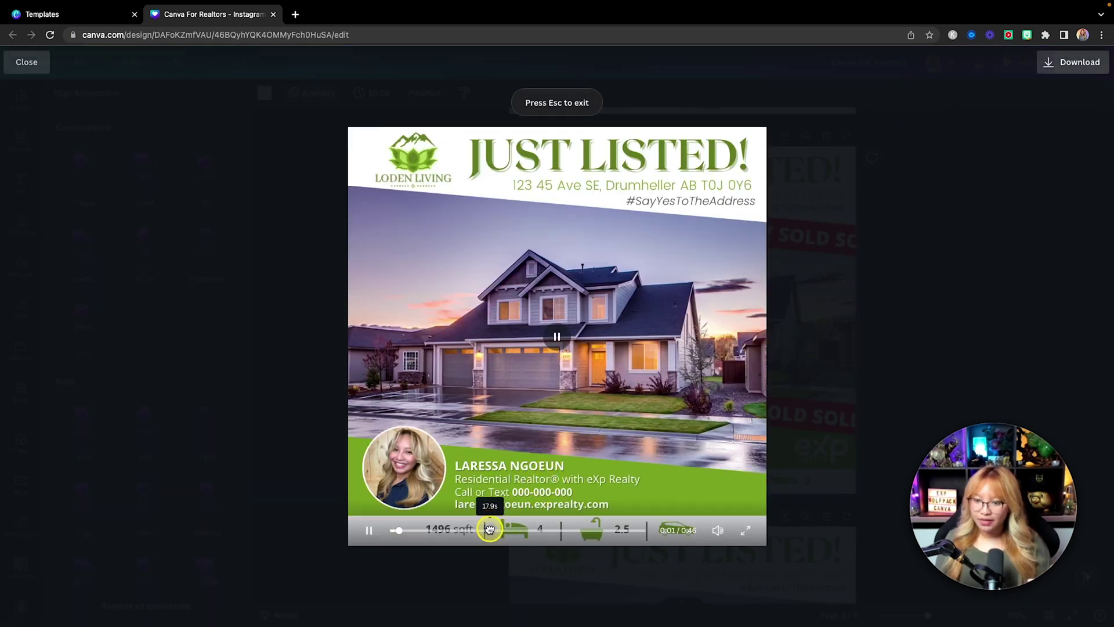
drag(489, 529, 510, 528)
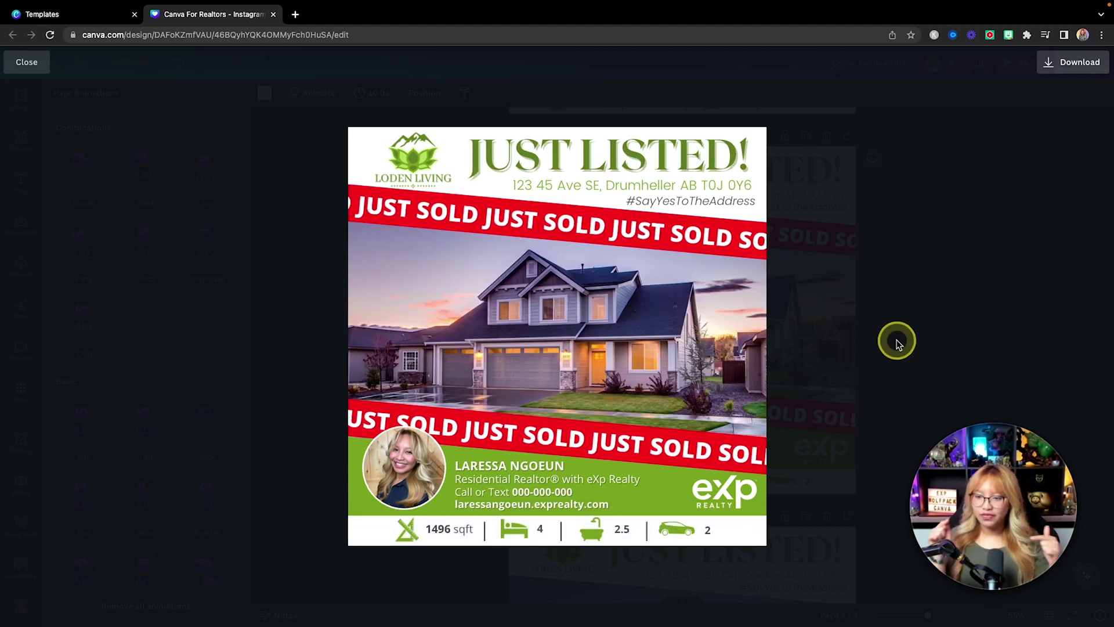
mouse_move(701, 361)
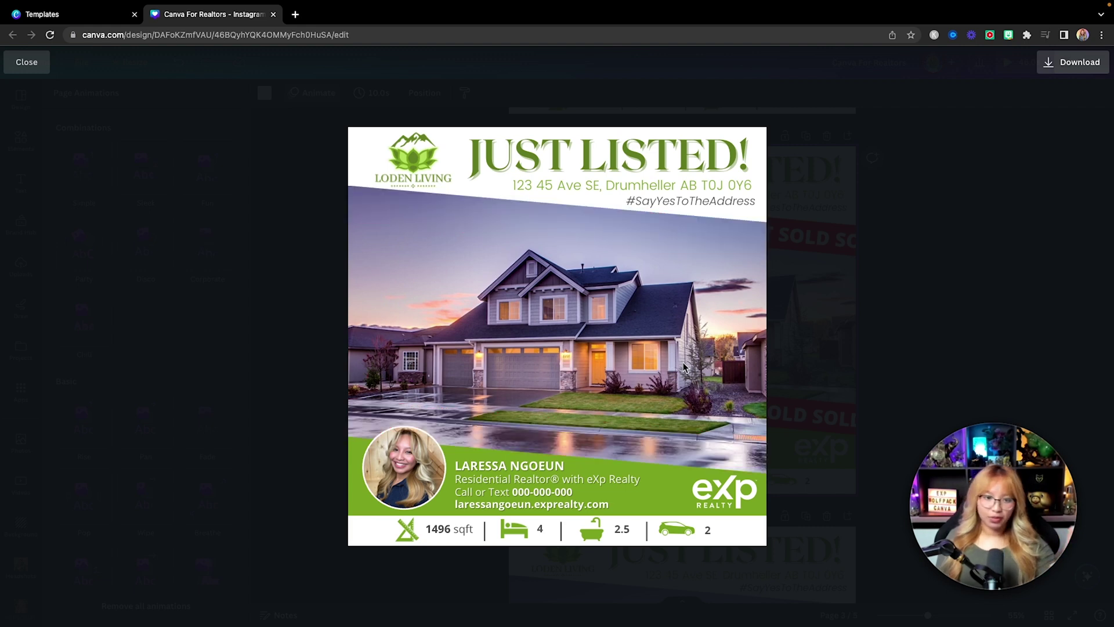
click(866, 333)
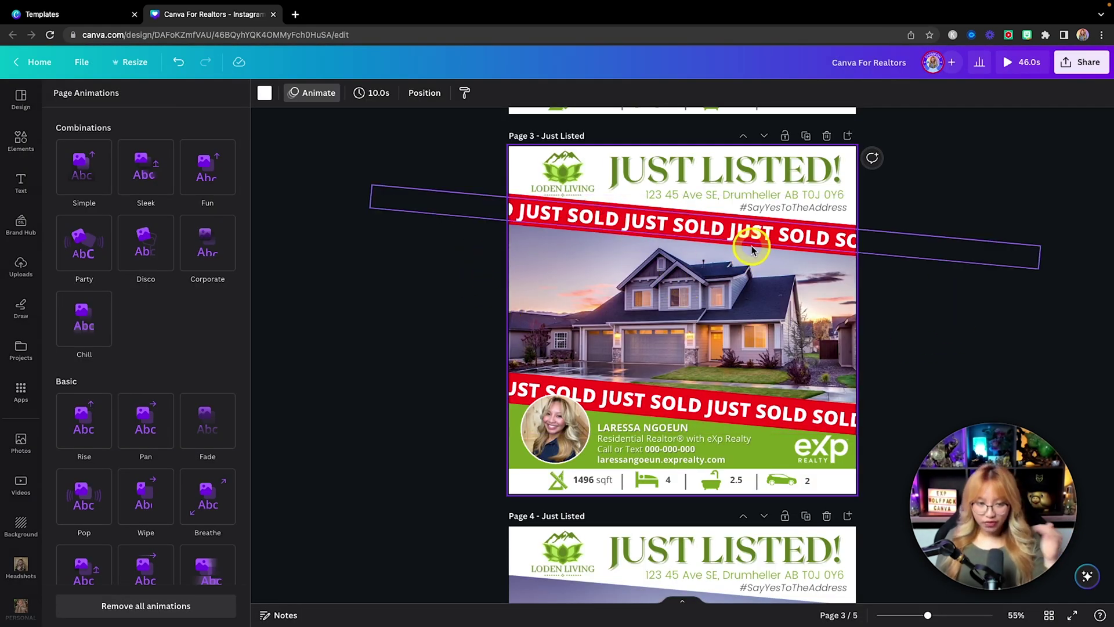
Set page 3's duration to 5 seconds
click(378, 99)
text(5)
key(Return)
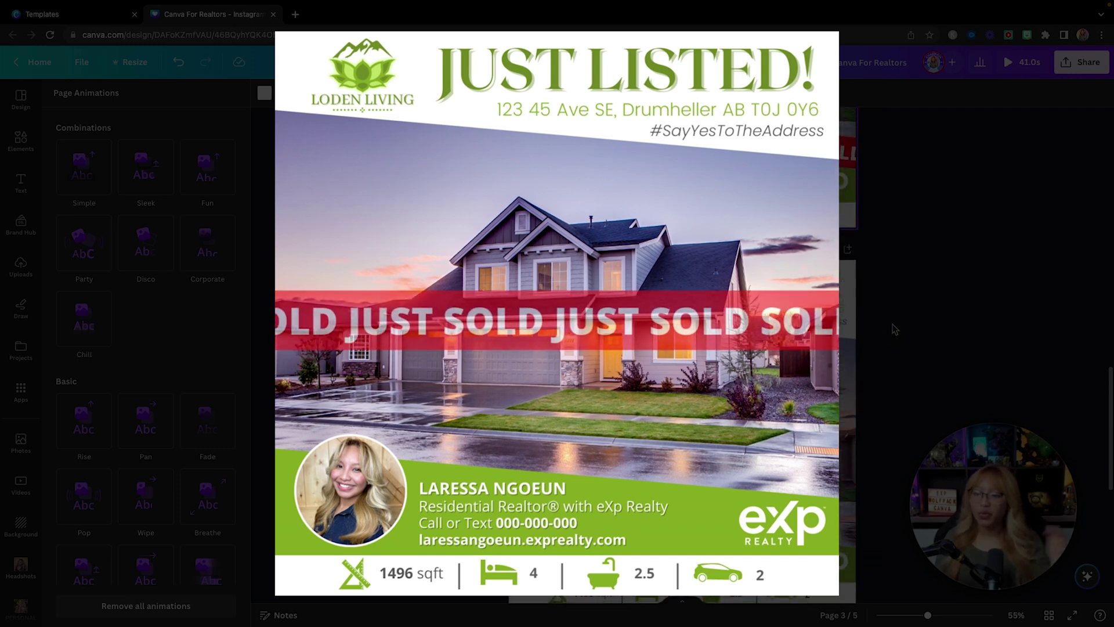
Copy page 3's lower JUST SOLD banner onto page 4 and rotate the copy to horizontal
scroll(675, 290, up, 3)
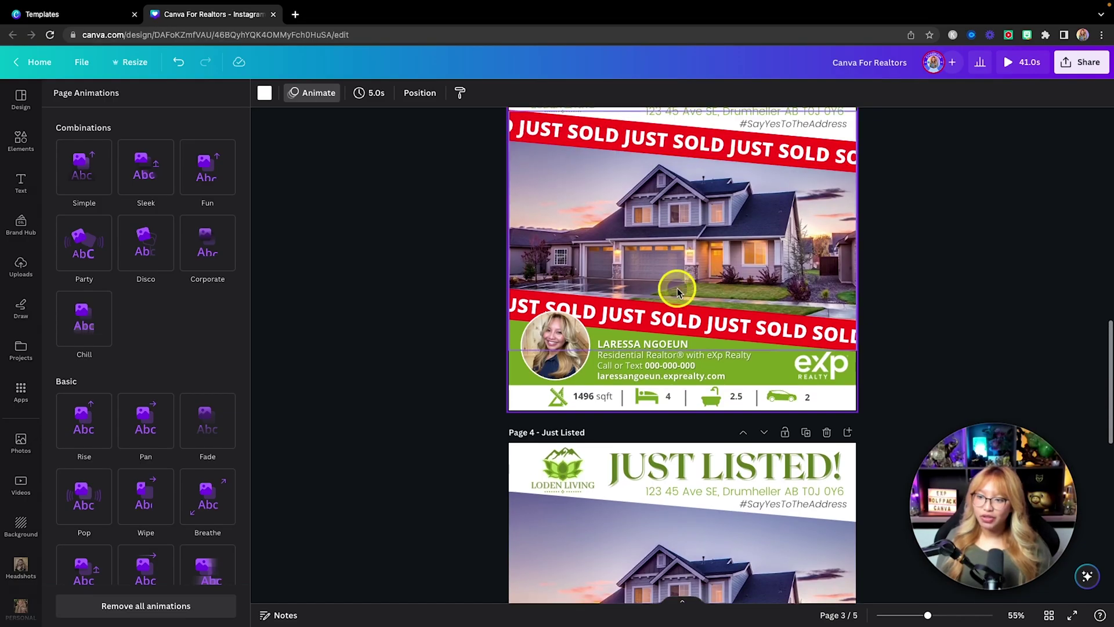
click(664, 327)
key(super+c)
scroll(664, 327, down, 5)
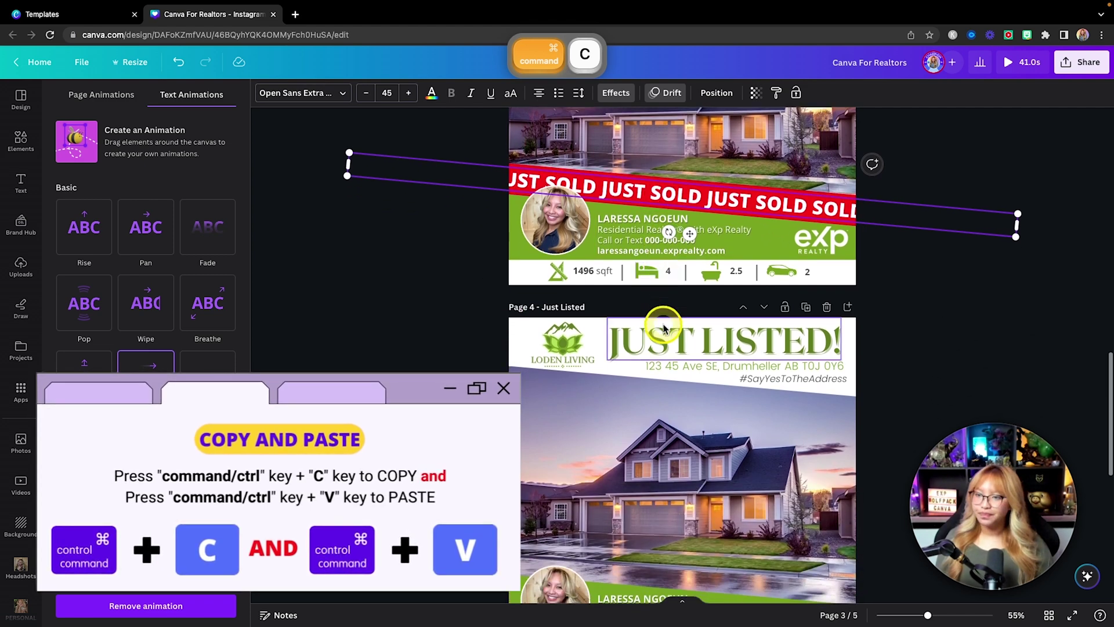
click(656, 336)
key(super+v)
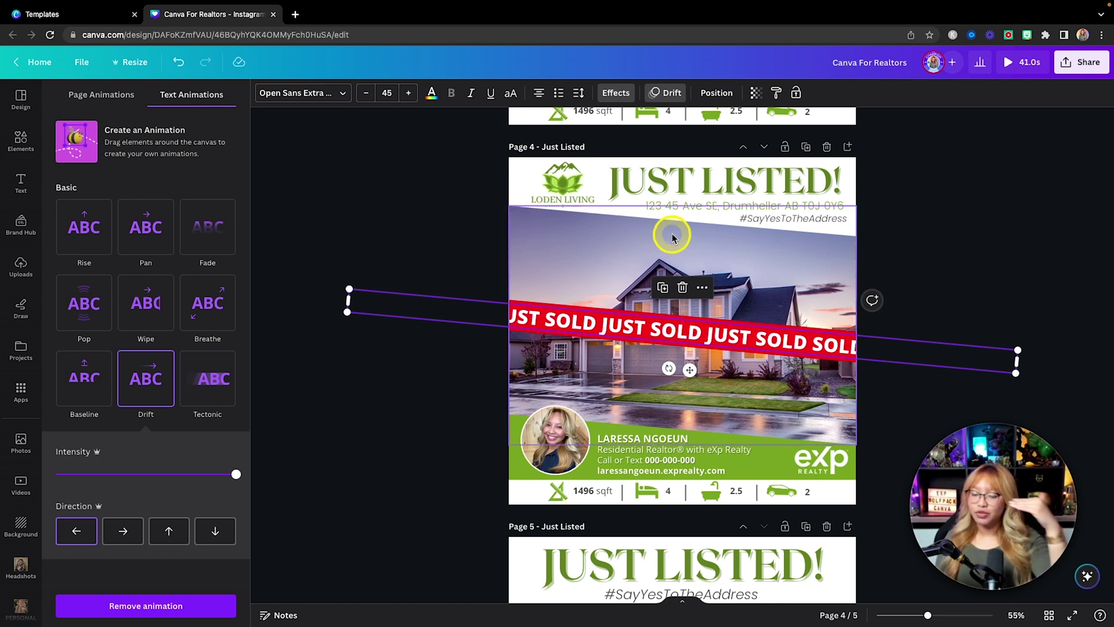
drag(665, 368, 667, 374)
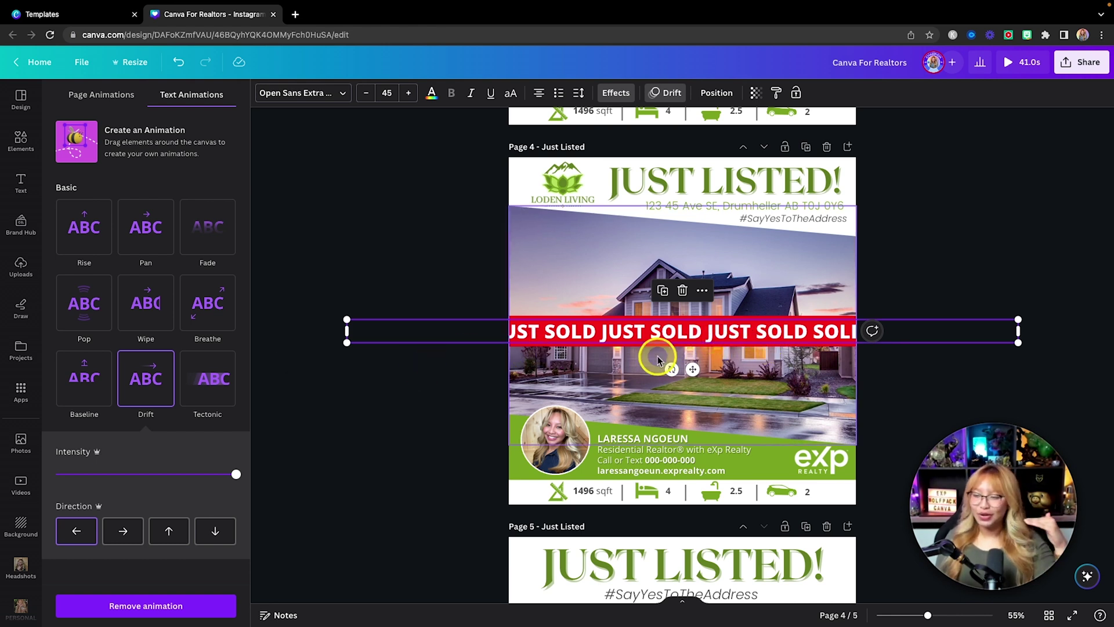
Set page 4's banner font size to 54 and widen its text box to about 2,219 so the text fits on one line
click(409, 94)
click(409, 93)
click(408, 93)
click(409, 93)
click(408, 93)
click(408, 94)
click(409, 94)
click(408, 94)
click(409, 93)
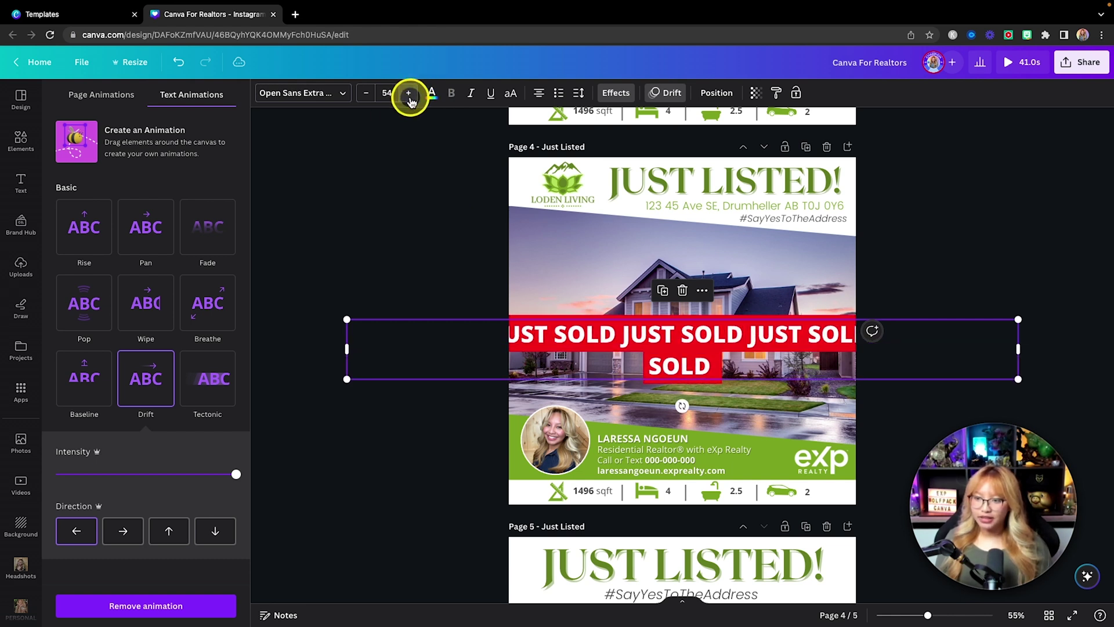
drag(1024, 347, 1061, 340)
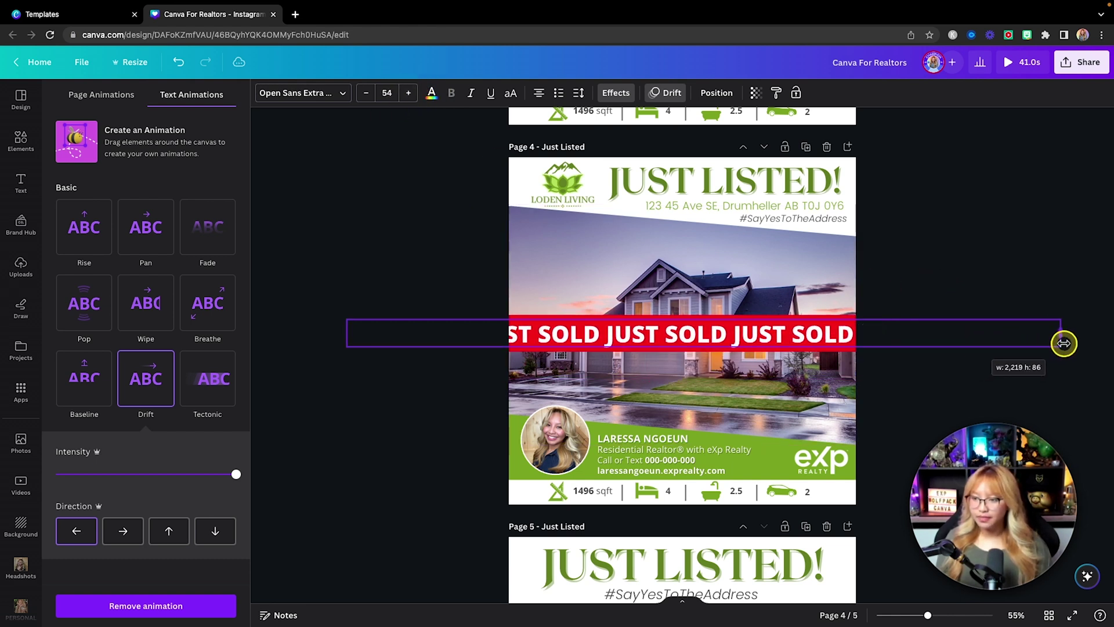
click(977, 316)
drag(751, 339, 735, 344)
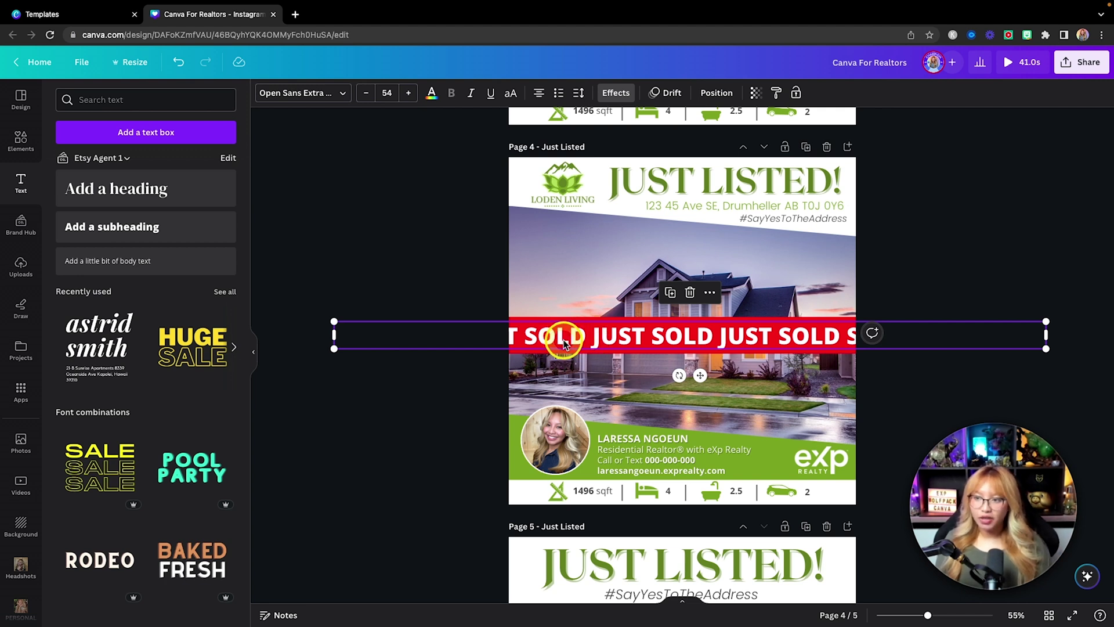
click(669, 97)
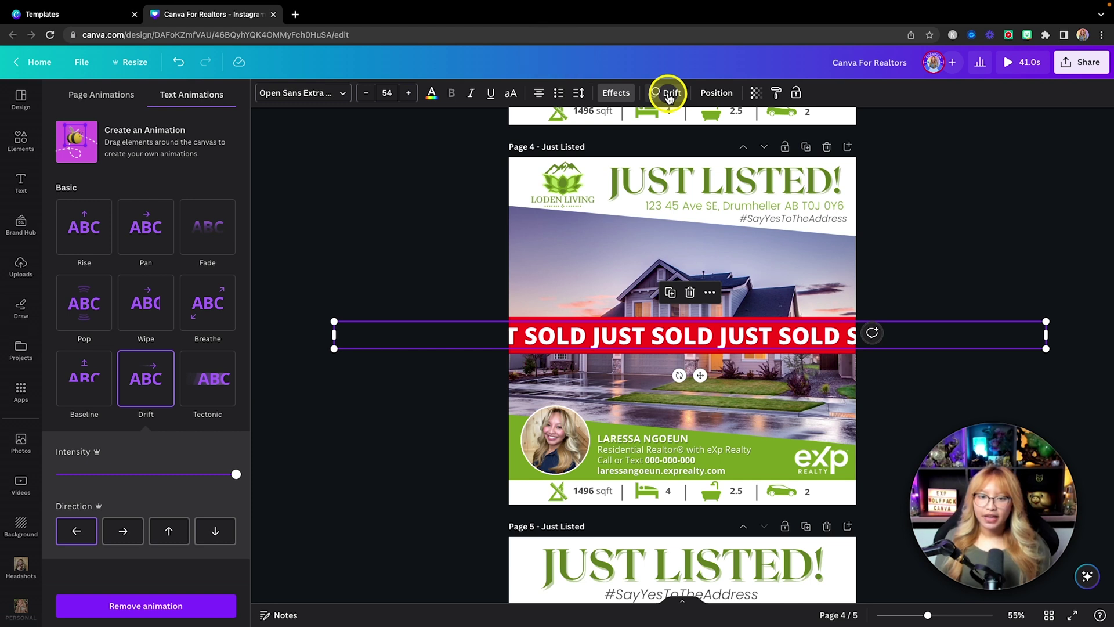
click(146, 157)
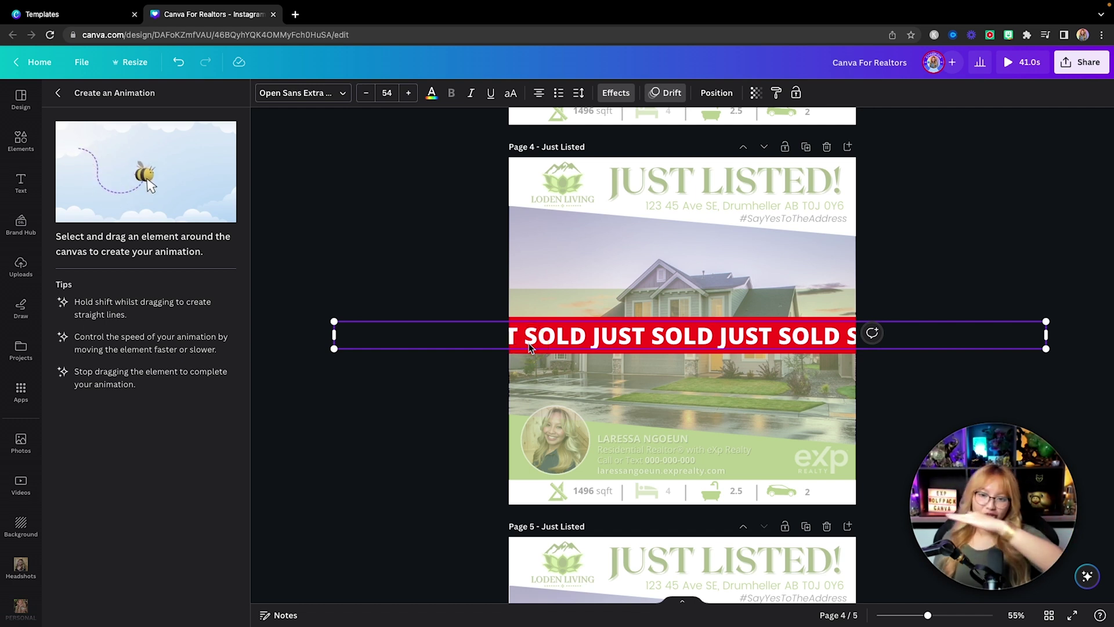
mouse_move(582, 340)
mouse_down()
mouse_move(696, 341)
mouse_move(375, 226)
mouse_up()
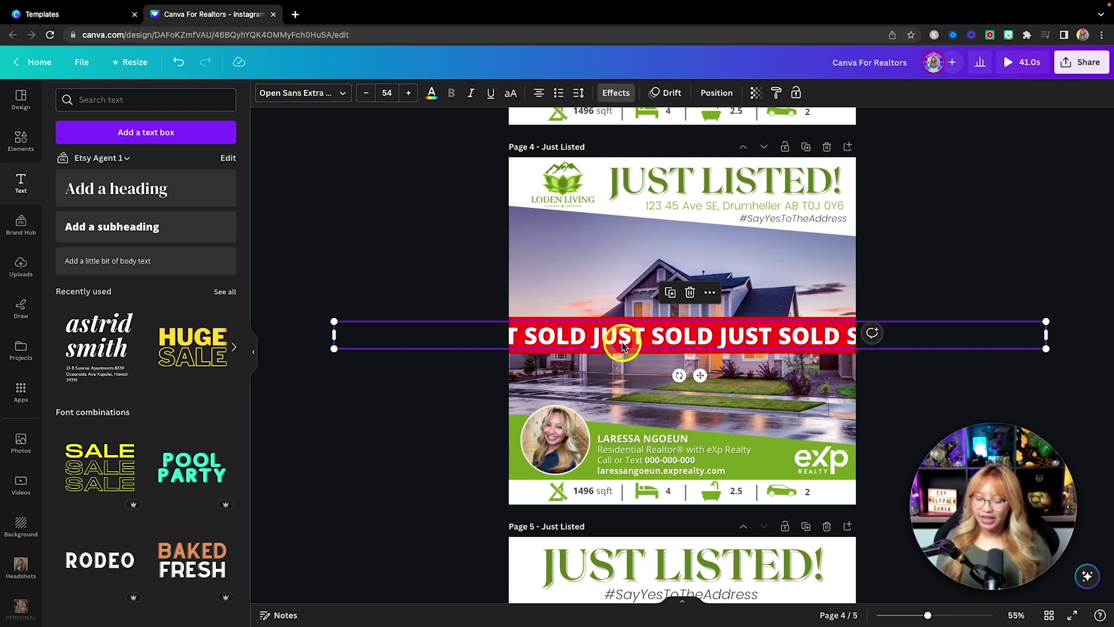
Shift page 4's JUST SOLD banner to the left and create a custom animation moving it straight rightward across the page
drag(622, 345, 484, 344)
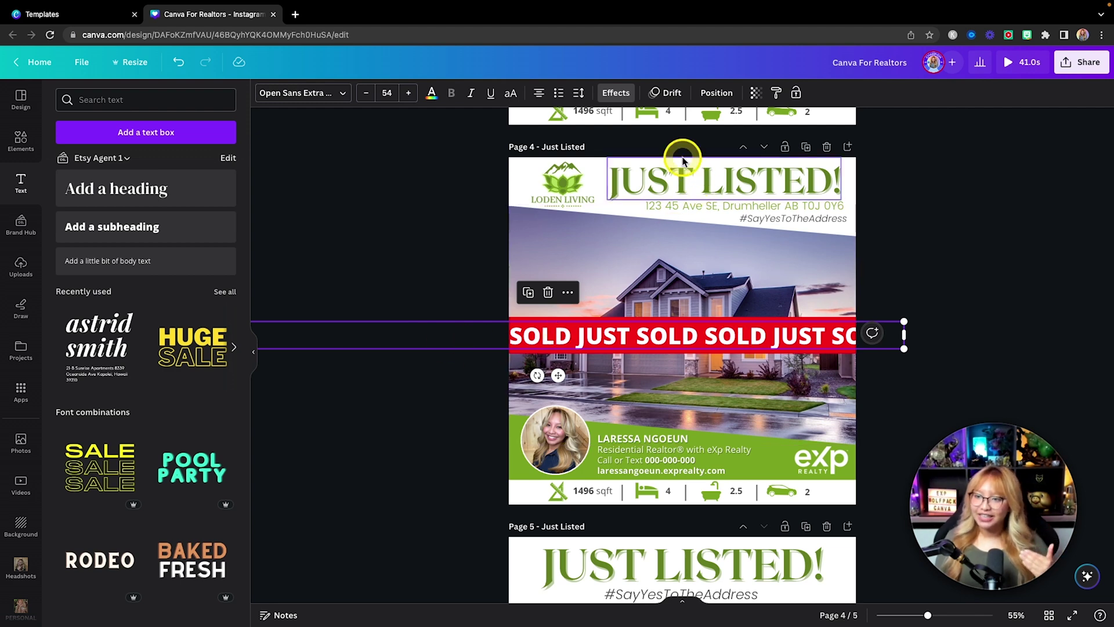
click(666, 92)
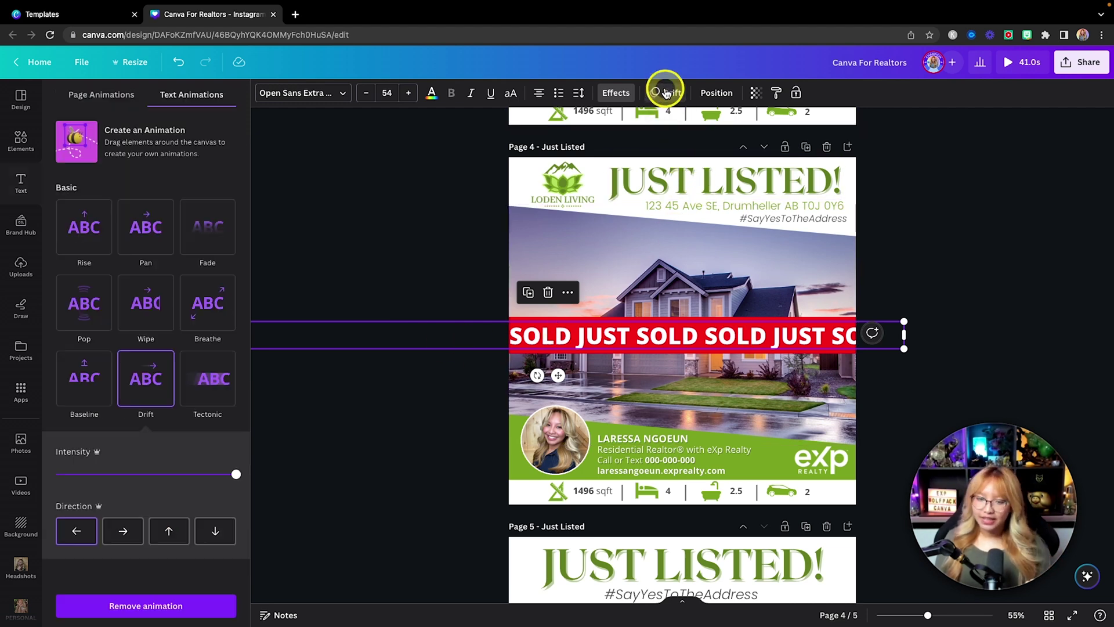
click(154, 144)
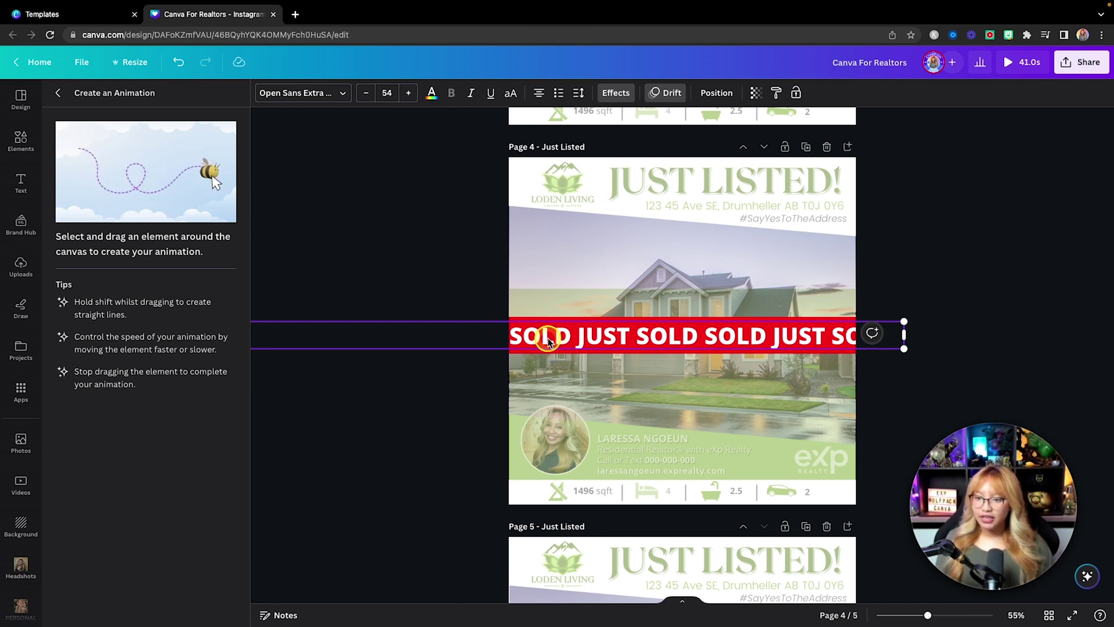
drag(550, 340, 897, 333)
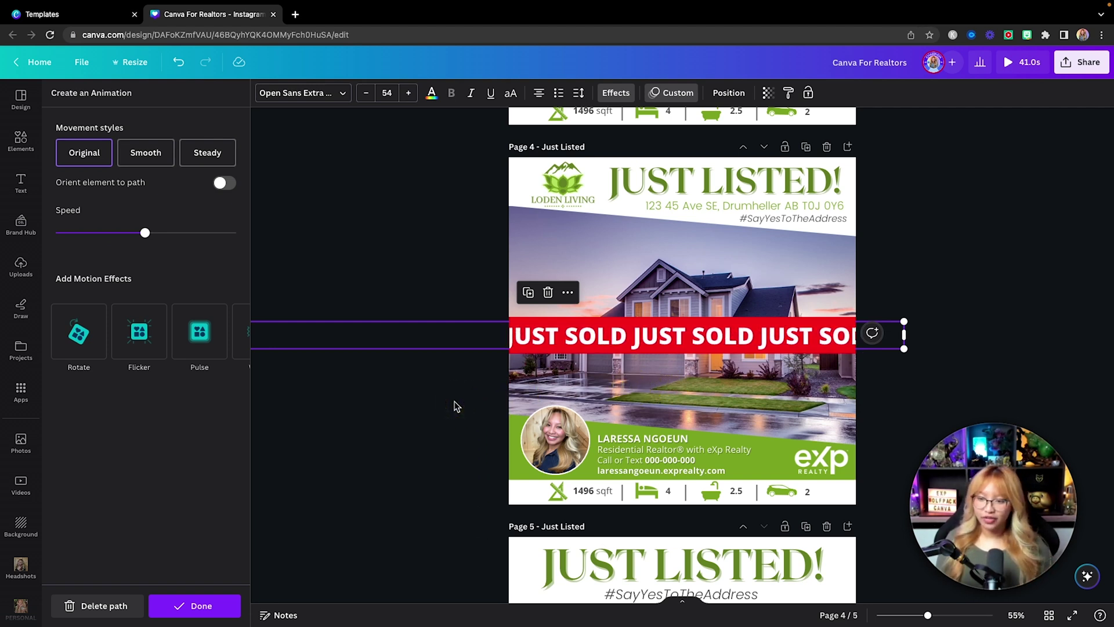
click(103, 605)
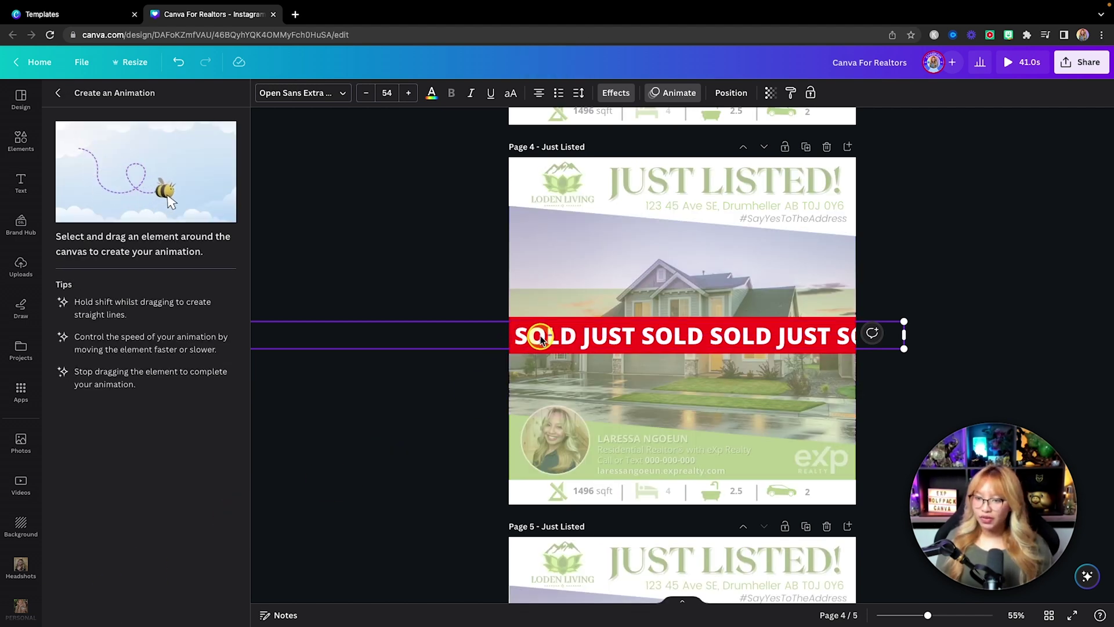
drag(540, 339, 859, 338)
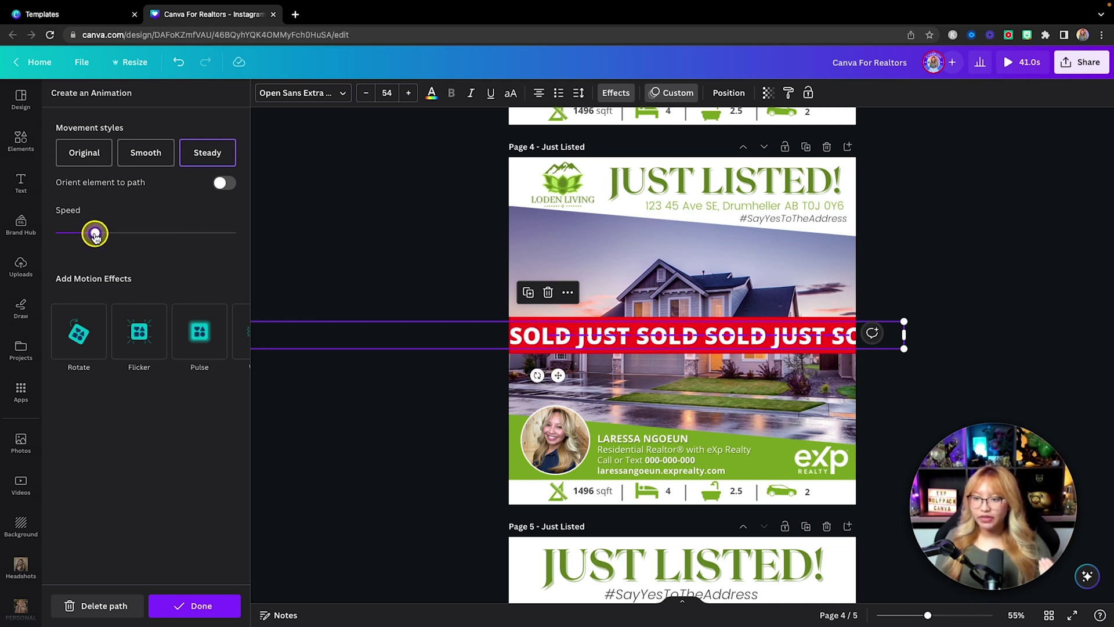
Set the banner's custom animation to Steady movement at a slow speed with the Flicker motion effect, and finish the animation
click(149, 163)
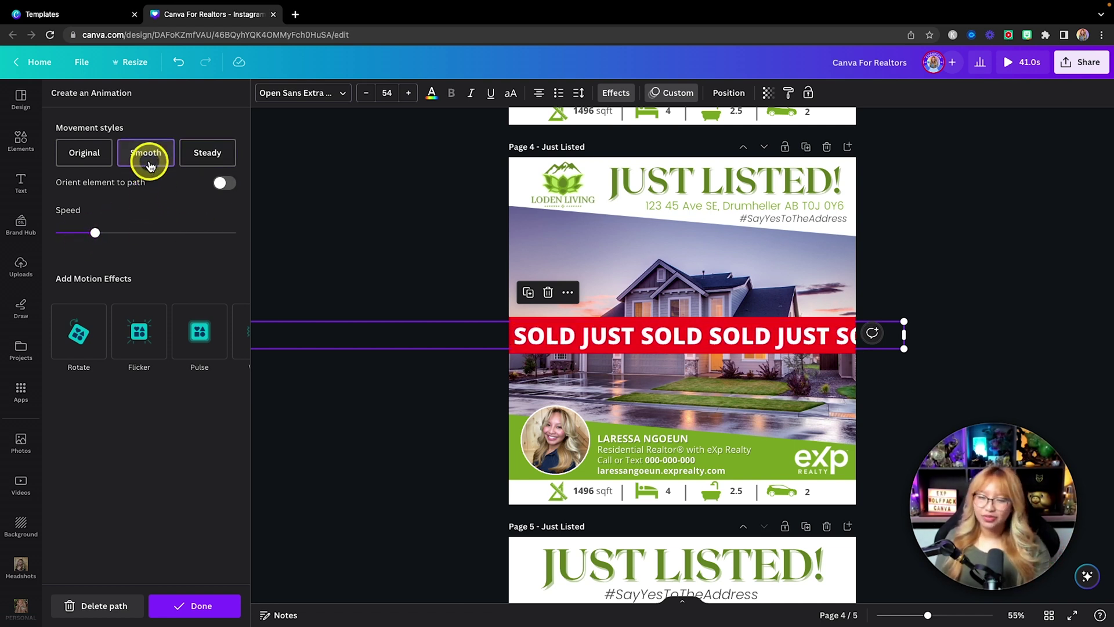
click(210, 151)
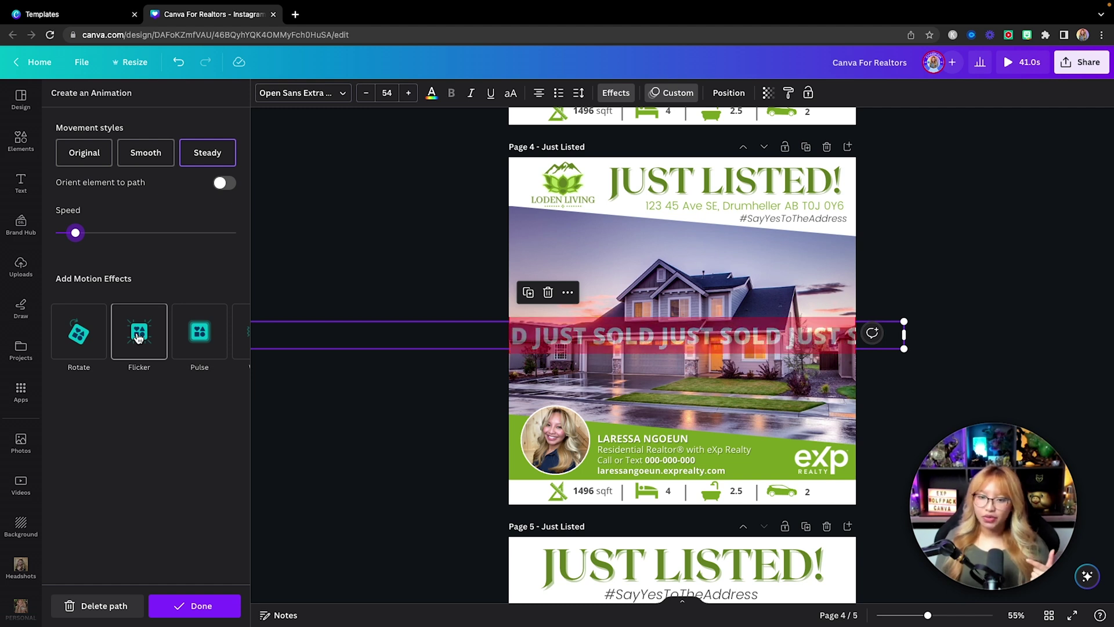
click(197, 341)
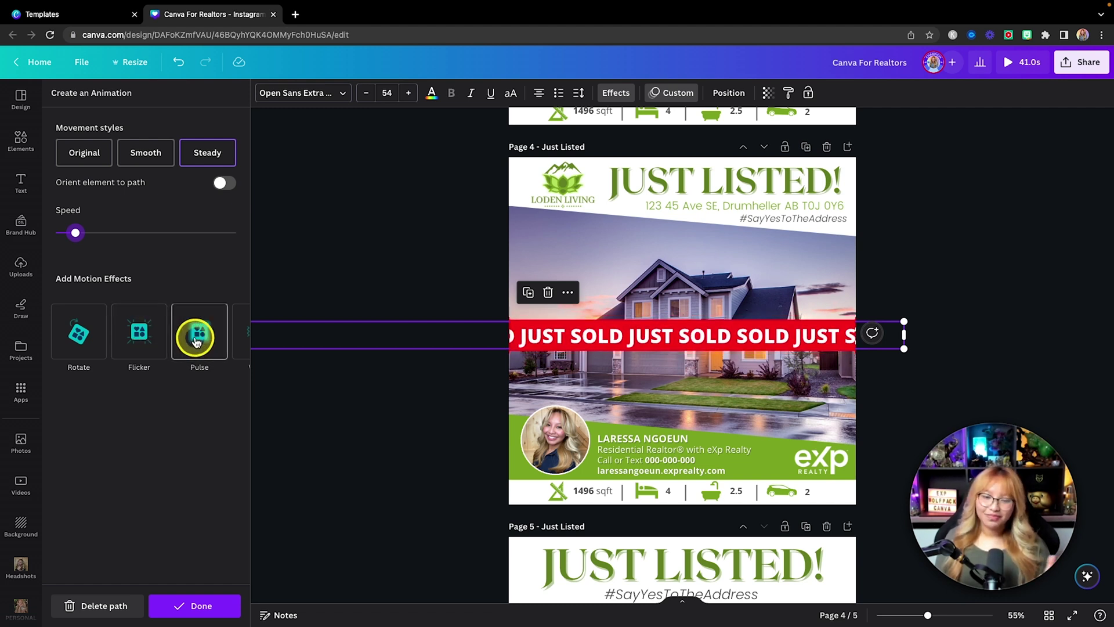
scroll(196, 342, right, 2)
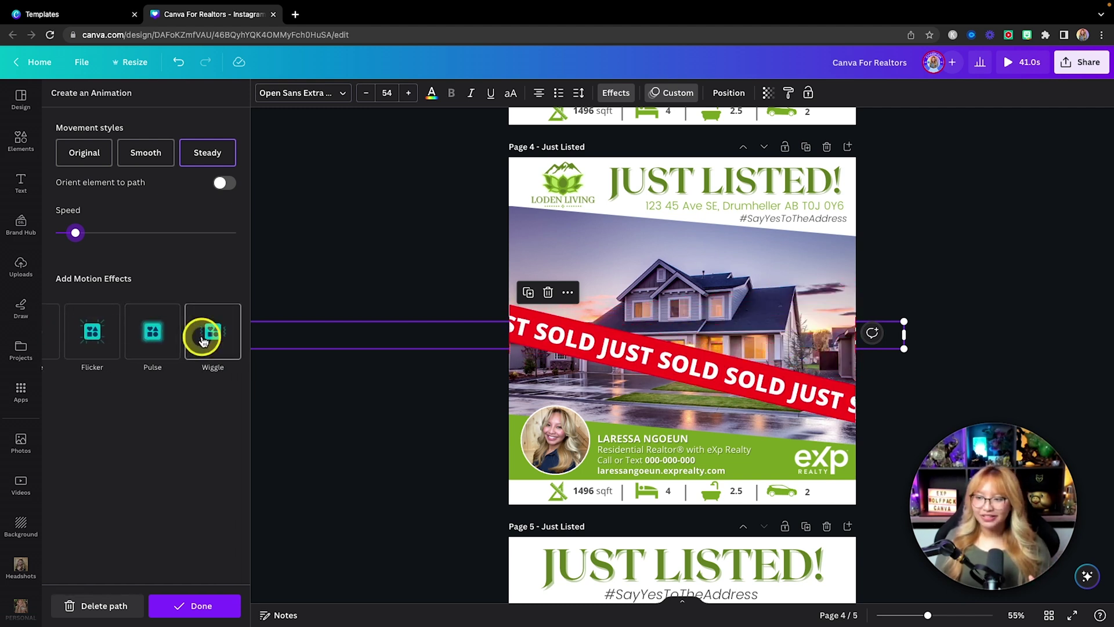
scroll(198, 342, left, 2)
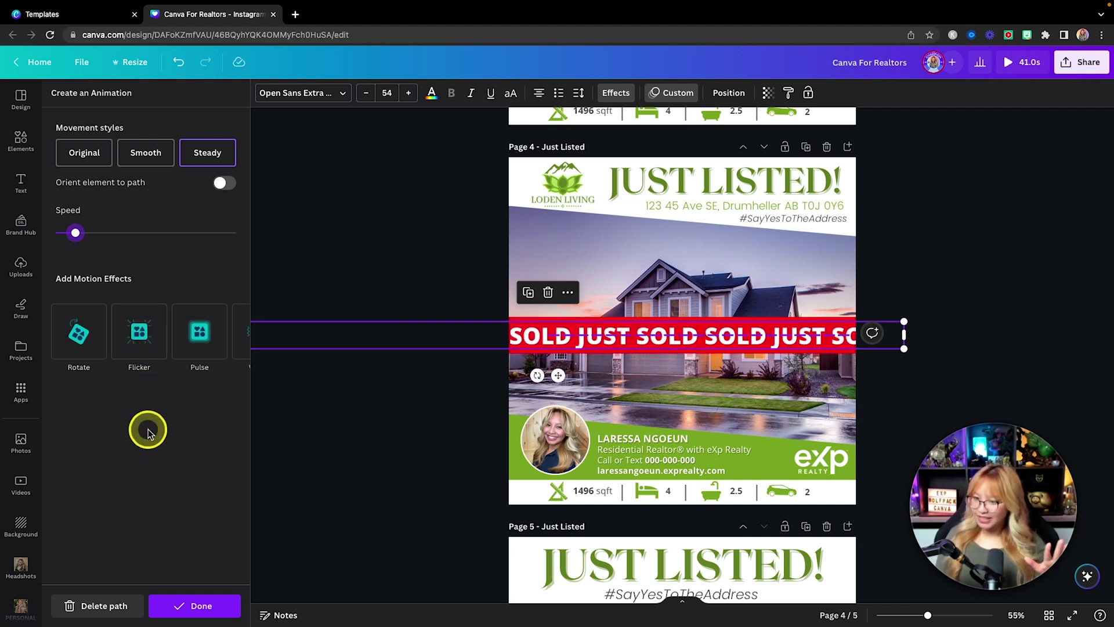
click(147, 348)
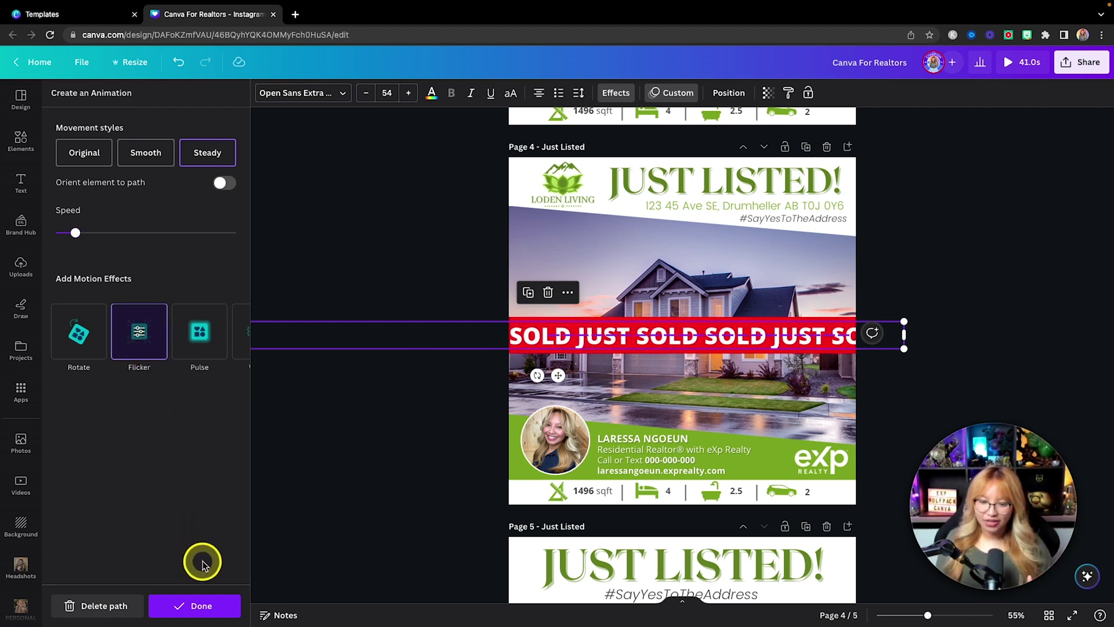
click(186, 604)
click(342, 449)
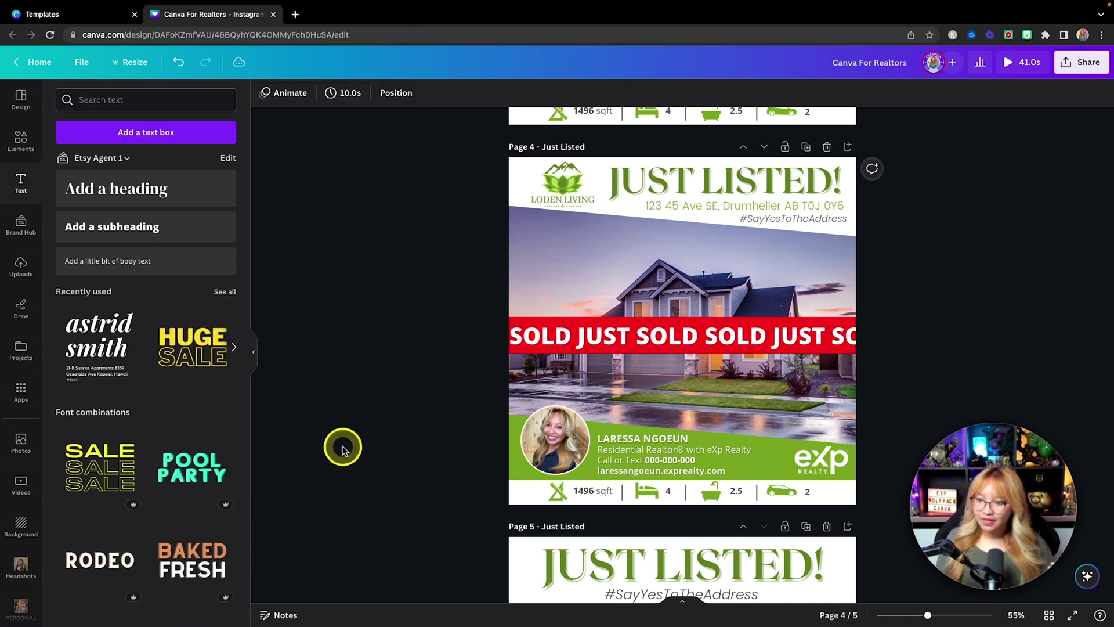
Compare the banners on pages 3 and 4, preview page 4's animated JUST SOLD banner, and close the preview
scroll(439, 287, up, 1)
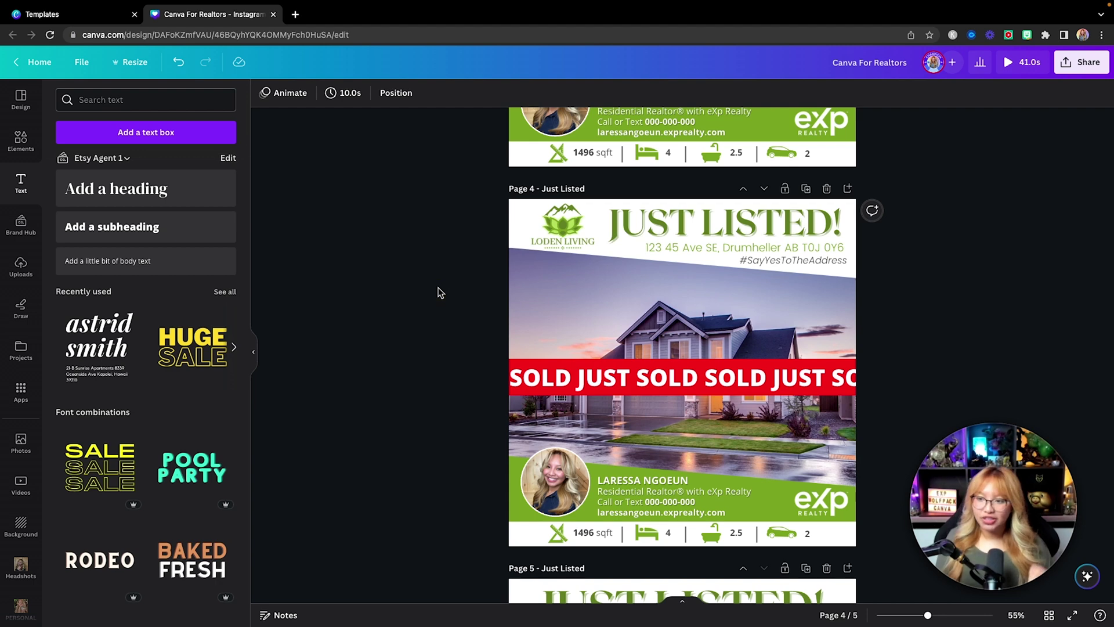
scroll(439, 291, up, 5)
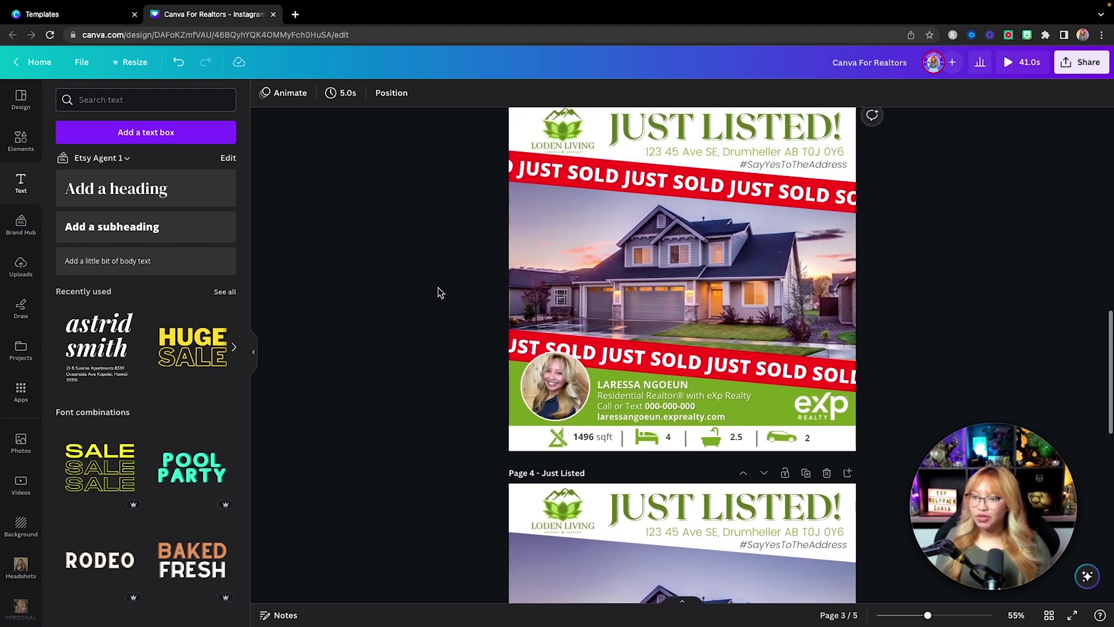
scroll(438, 291, up, 2)
scroll(493, 318, down, 1)
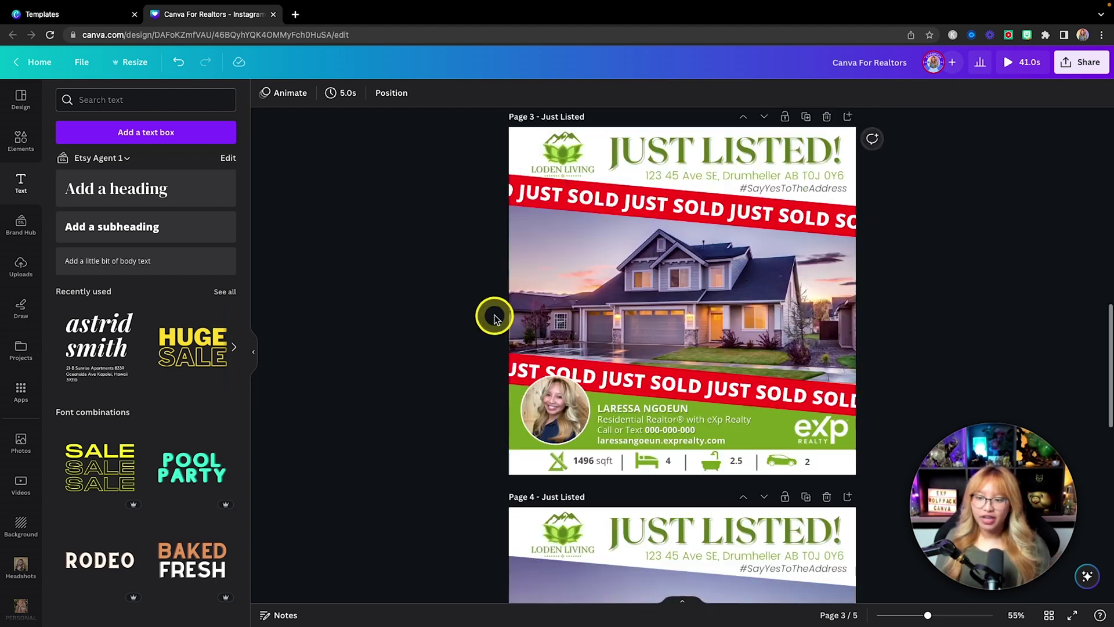
scroll(493, 318, down, 5)
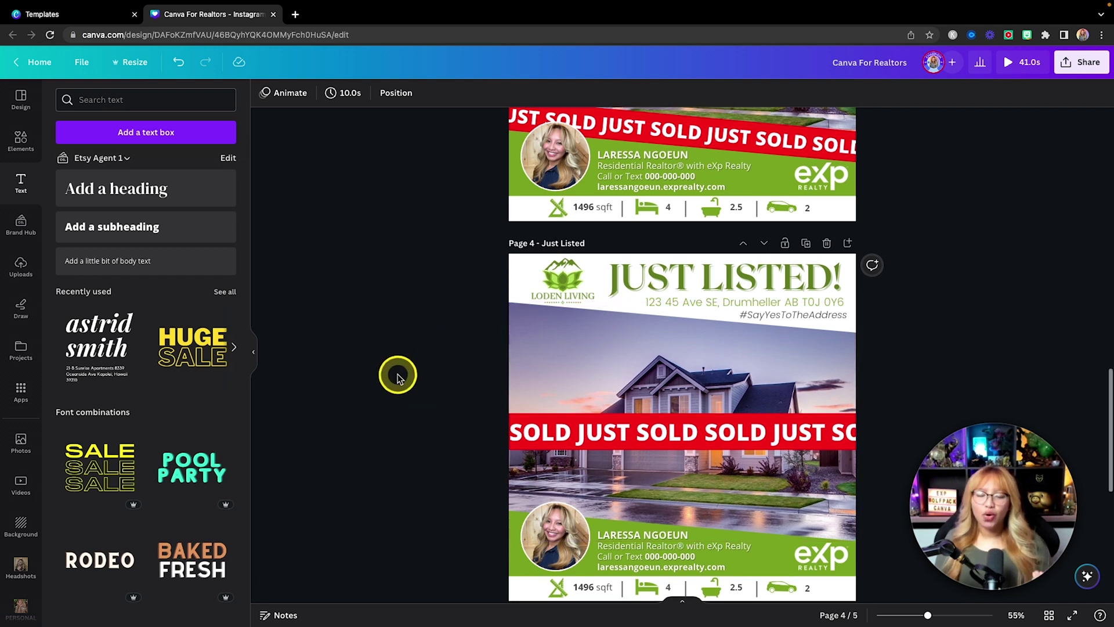
scroll(397, 376, down, 3)
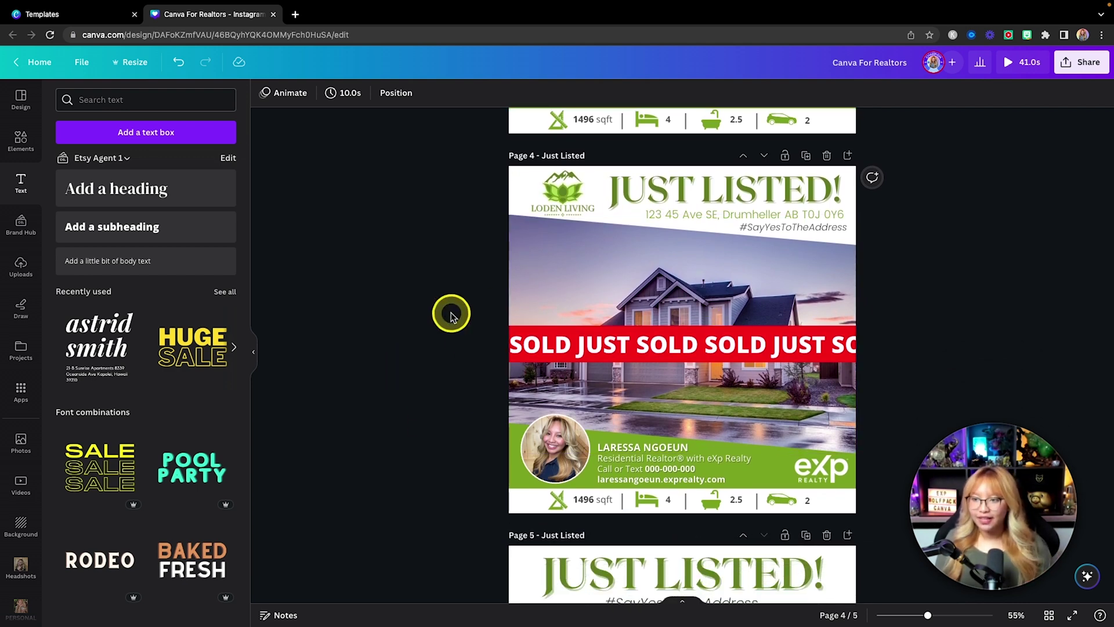
click(1008, 62)
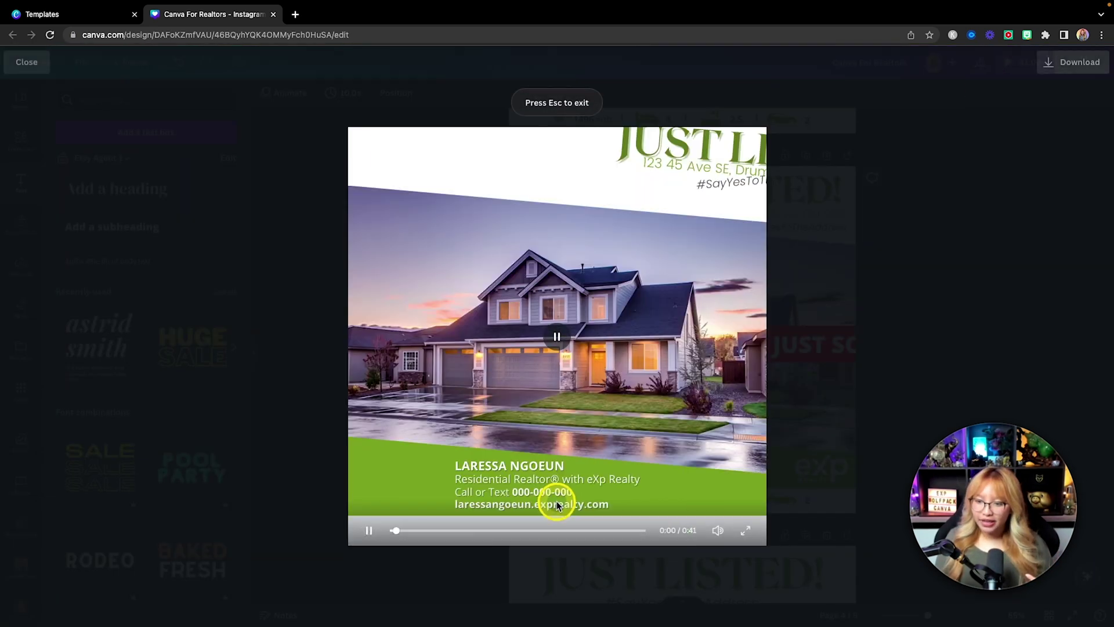
click(510, 529)
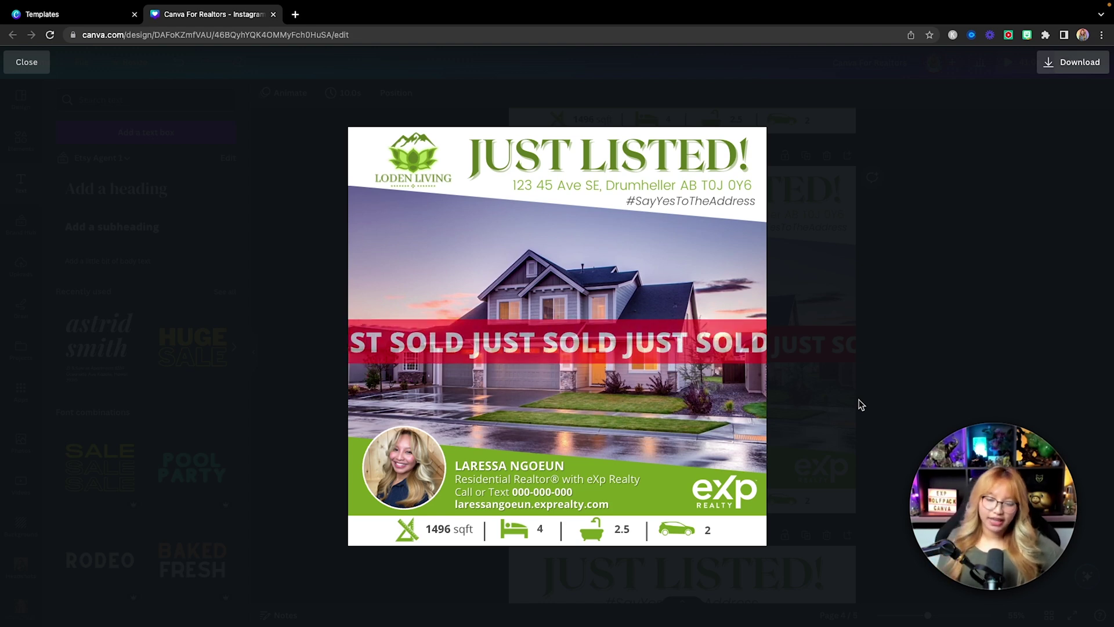
click(888, 361)
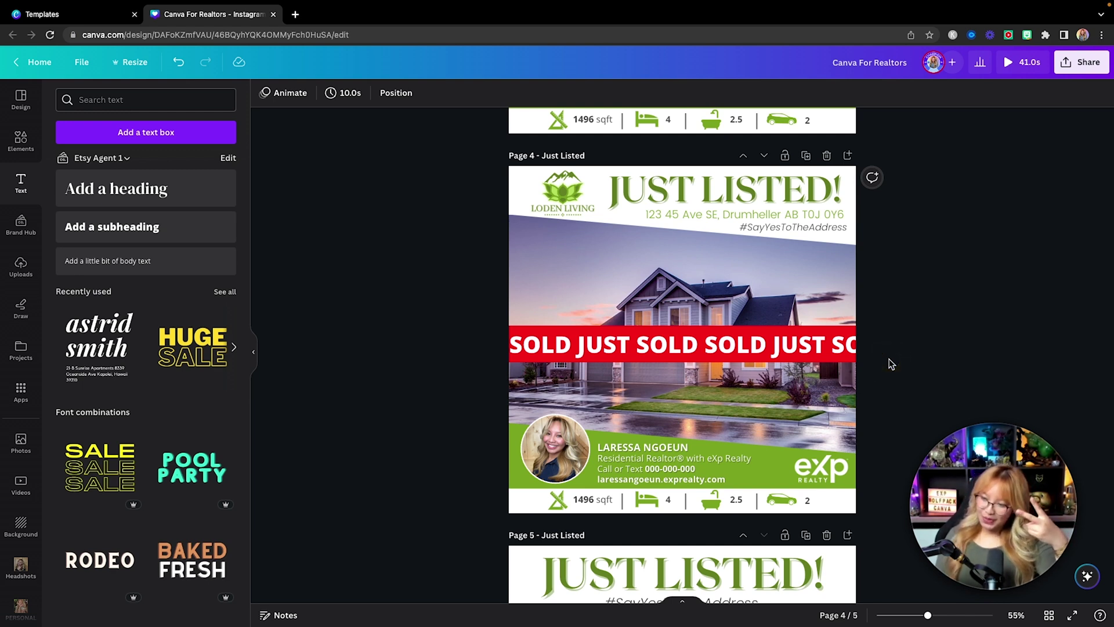
Add a blank page after page 5
scroll(891, 364, down, 5)
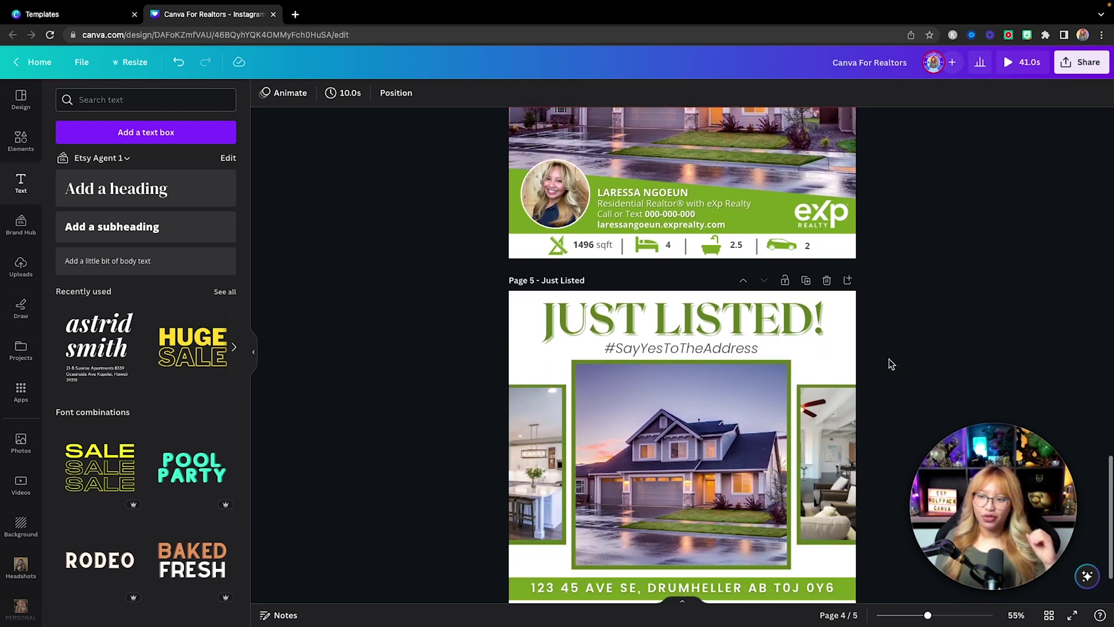
scroll(891, 364, down, 3)
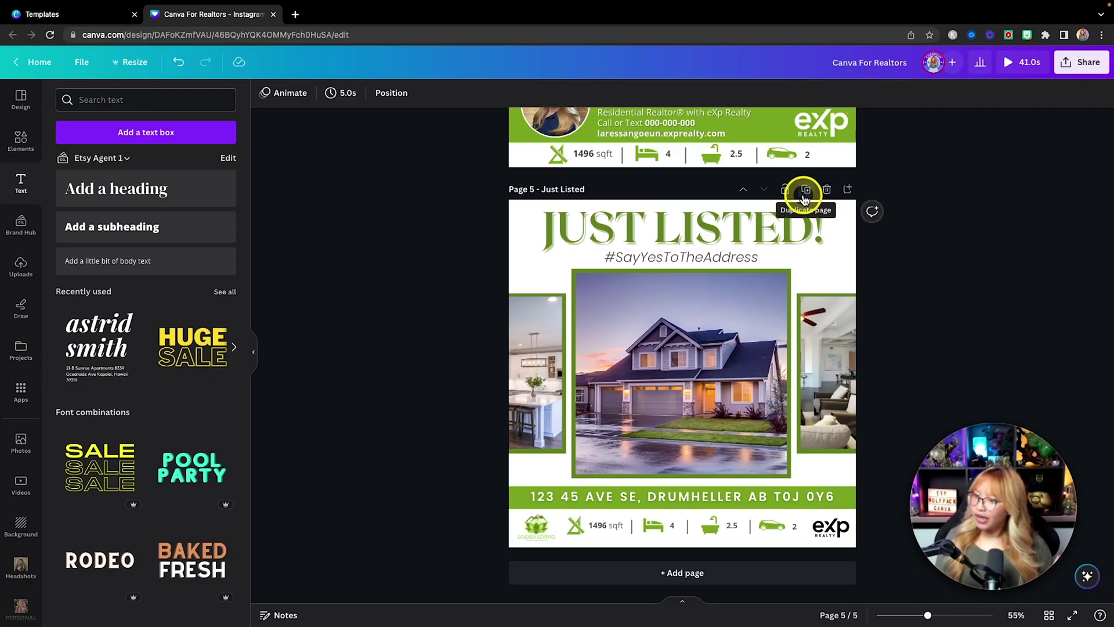
click(849, 189)
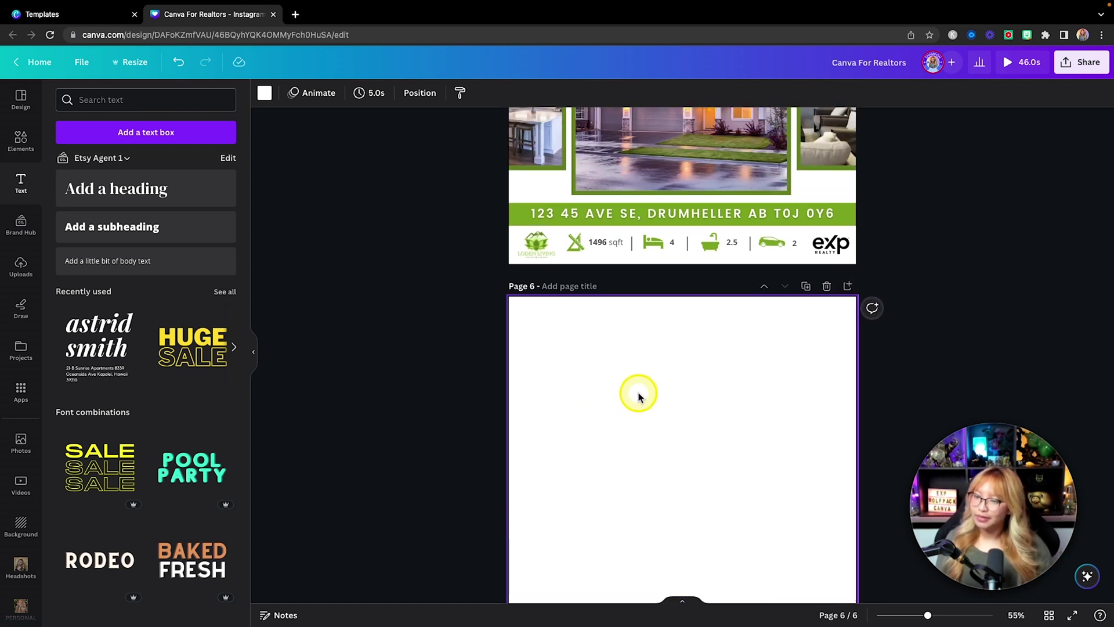
scroll(715, 410, down, 2)
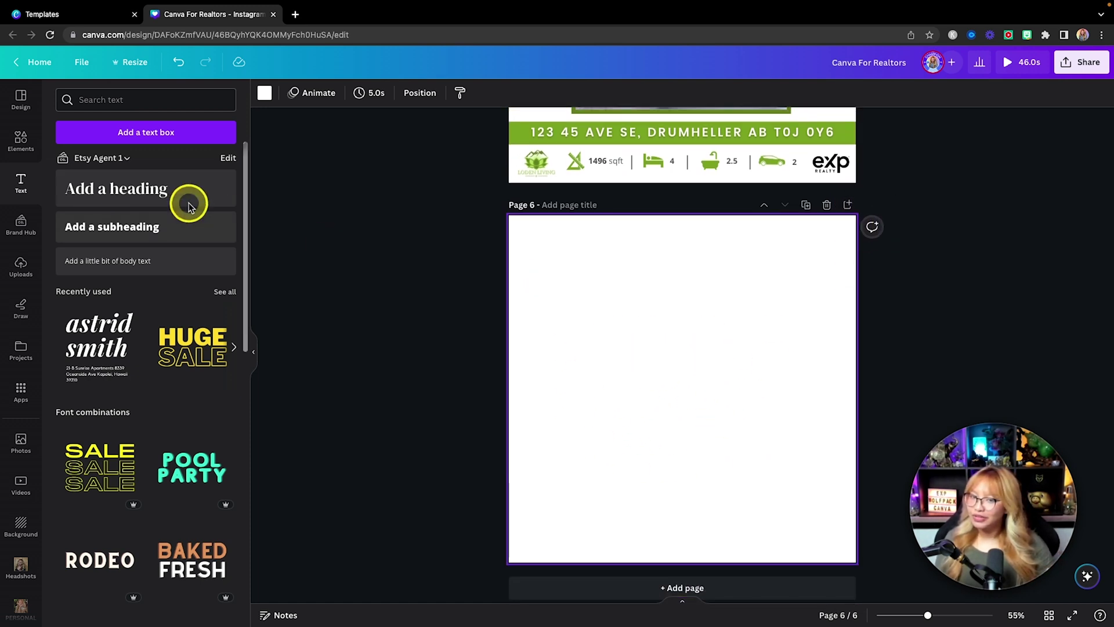
Add a circle shape to page 6, shift it toward the lower right, and place a duplicate directly above it
click(19, 150)
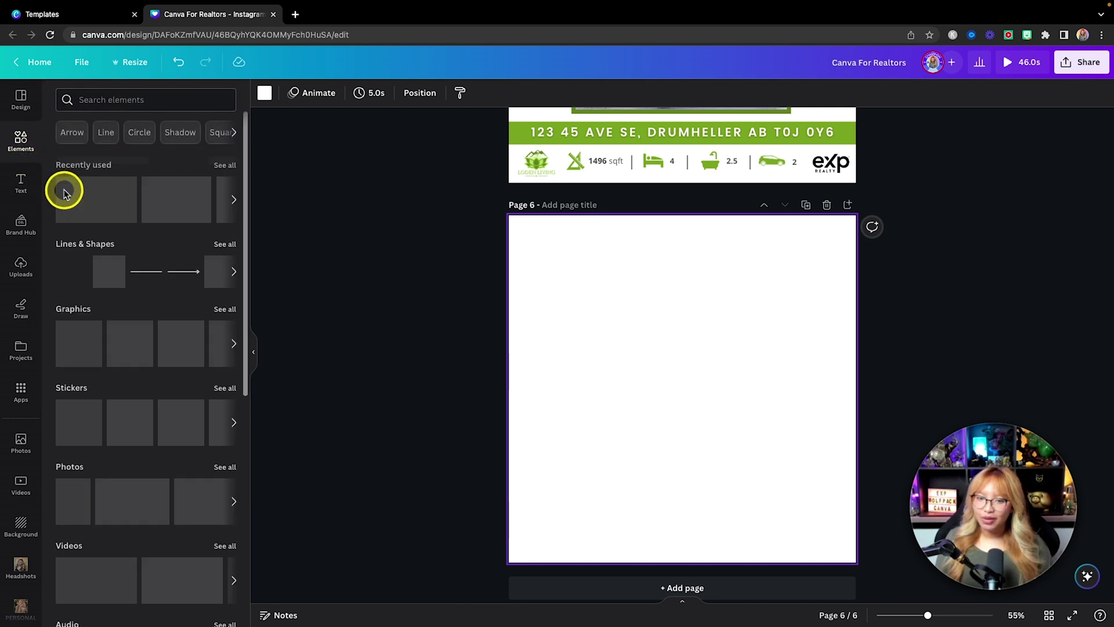
click(219, 271)
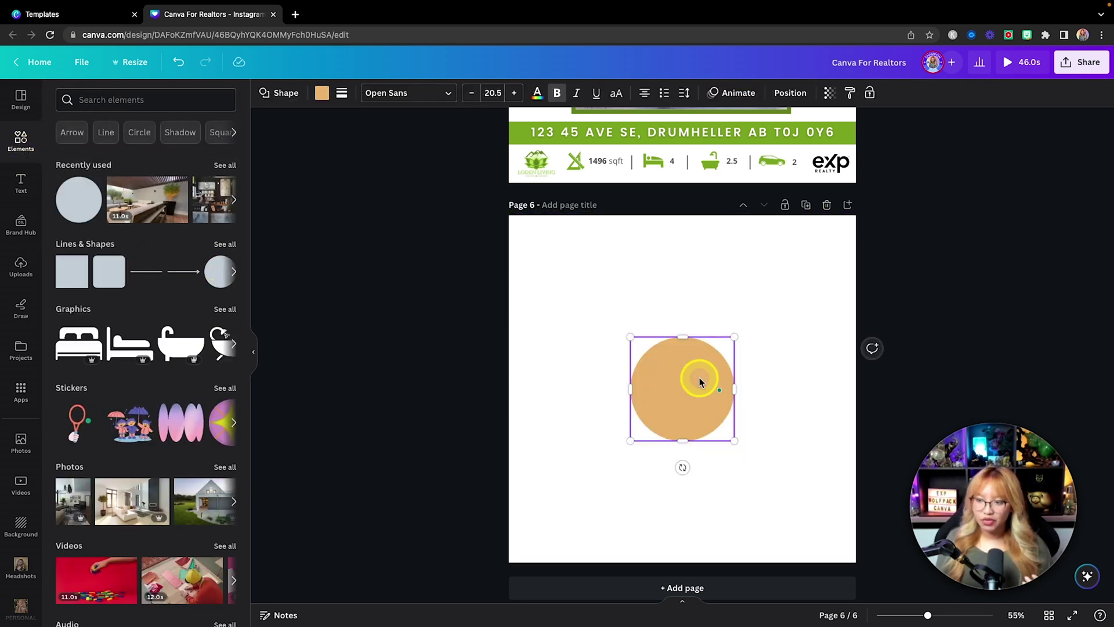
drag(701, 378, 751, 436)
key(alt)
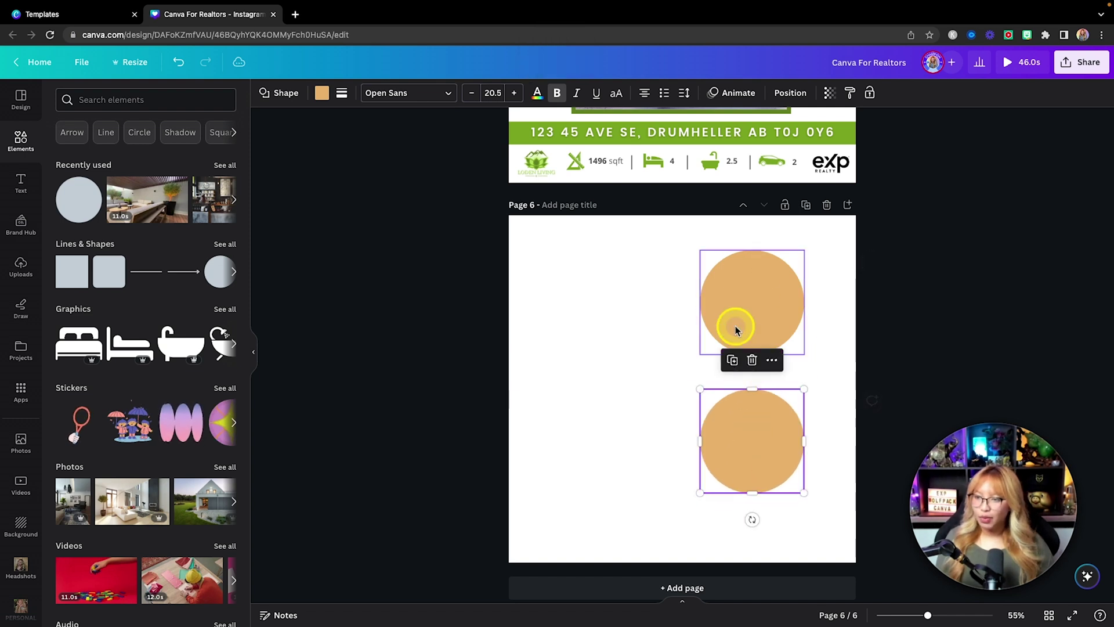
mouse_move(736, 323)
mouse_down()
mouse_move(741, 294)
mouse_move(741, 305)
mouse_up()
scroll(664, 312, up, 1)
scroll(663, 310, up, 1)
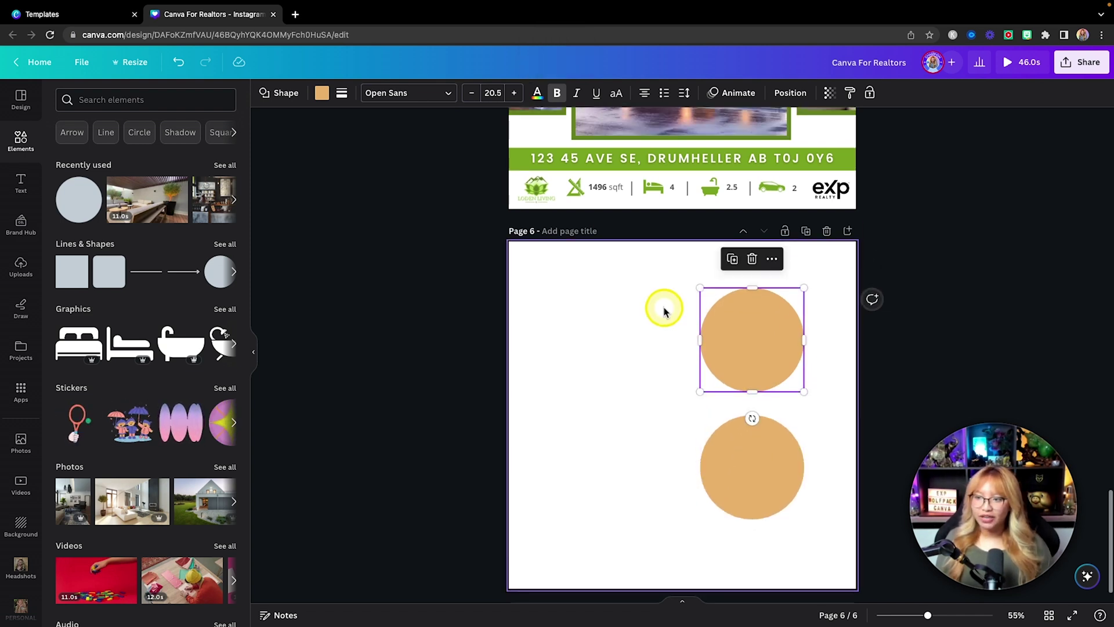
Switch the colour palette to the Loden Living brand kit and fill the upper circle with its yellow
click(318, 93)
click(95, 239)
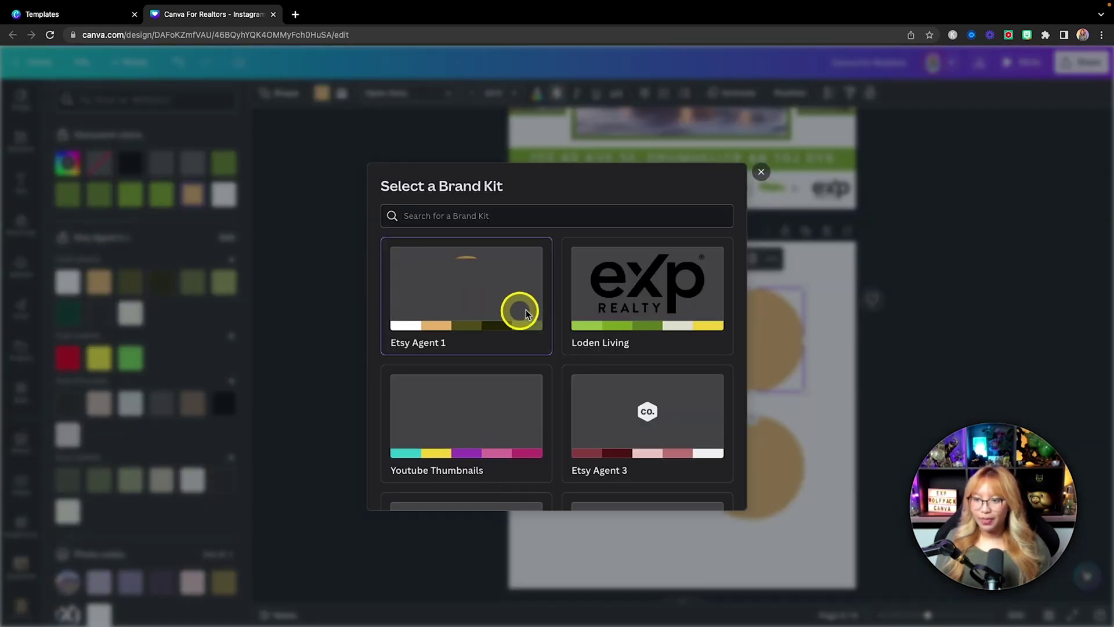
click(667, 293)
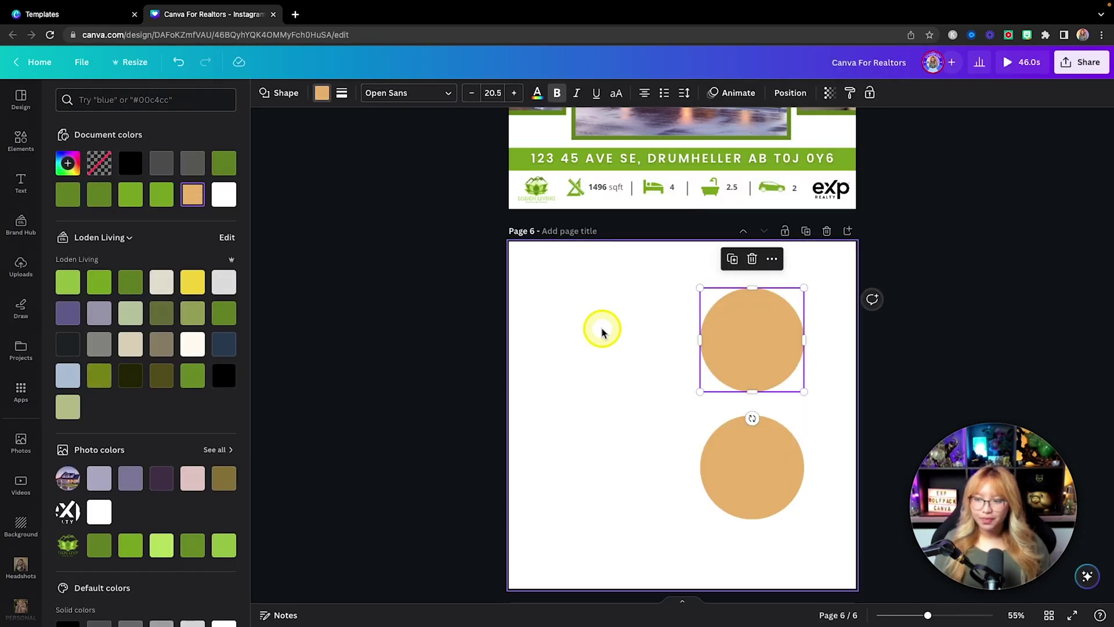
click(192, 285)
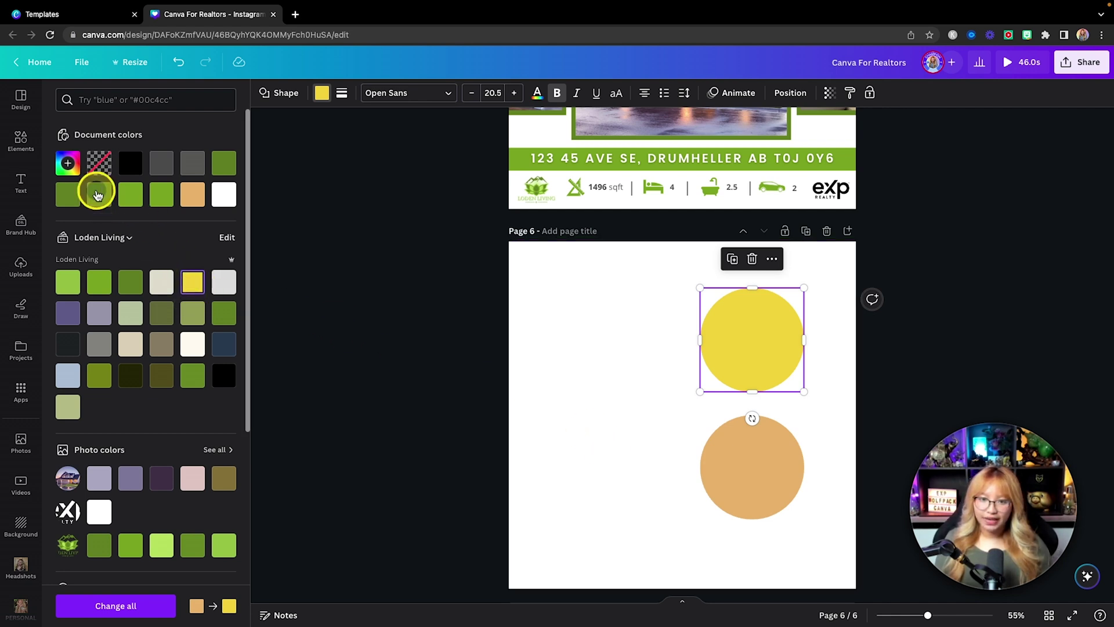
Copy the yellow circle's hex code and paste it as a text label, #F1D73E, beside that circle
click(67, 164)
click(157, 309)
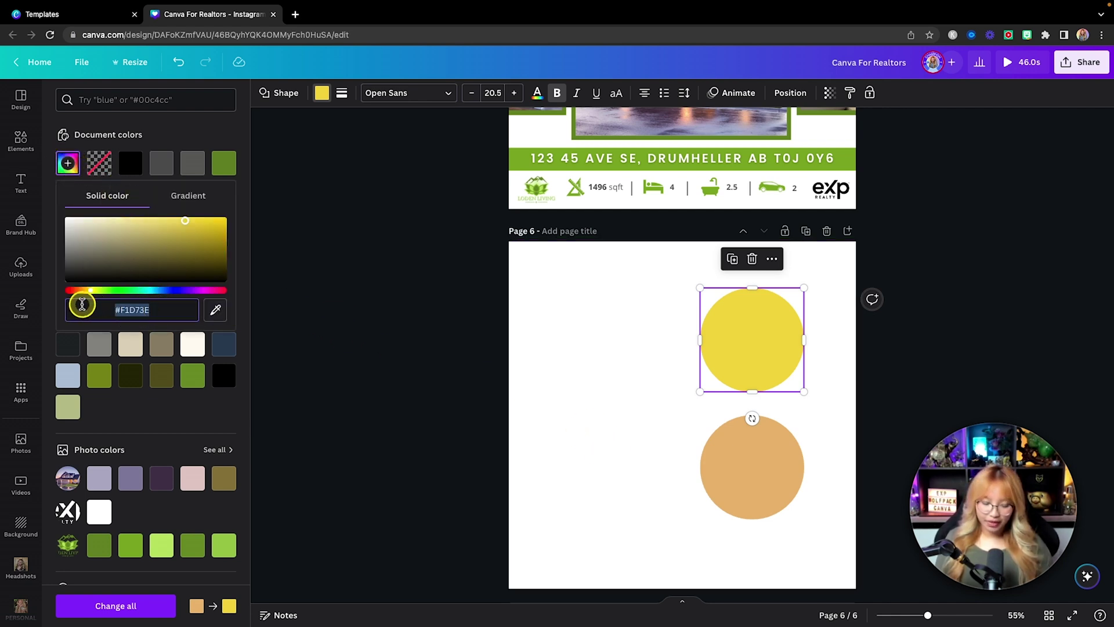
key(super+c)
click(617, 331)
key(super+v)
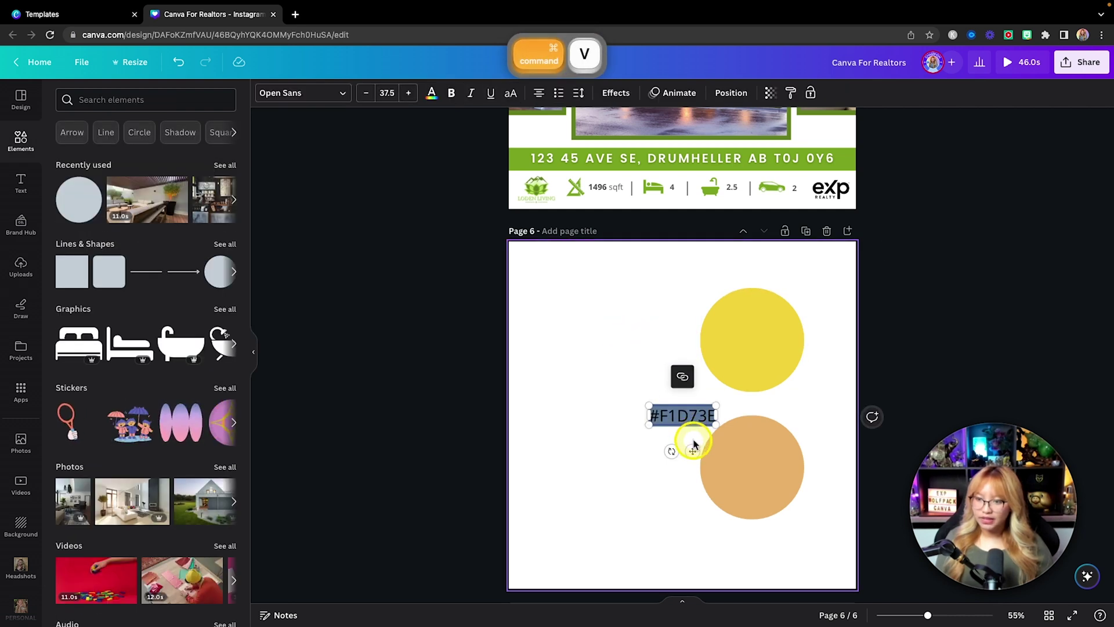
drag(694, 444, 647, 370)
Fill the lower circle with the green sampled from the address banner on page 5 using the colour picker's eyedropper
click(722, 460)
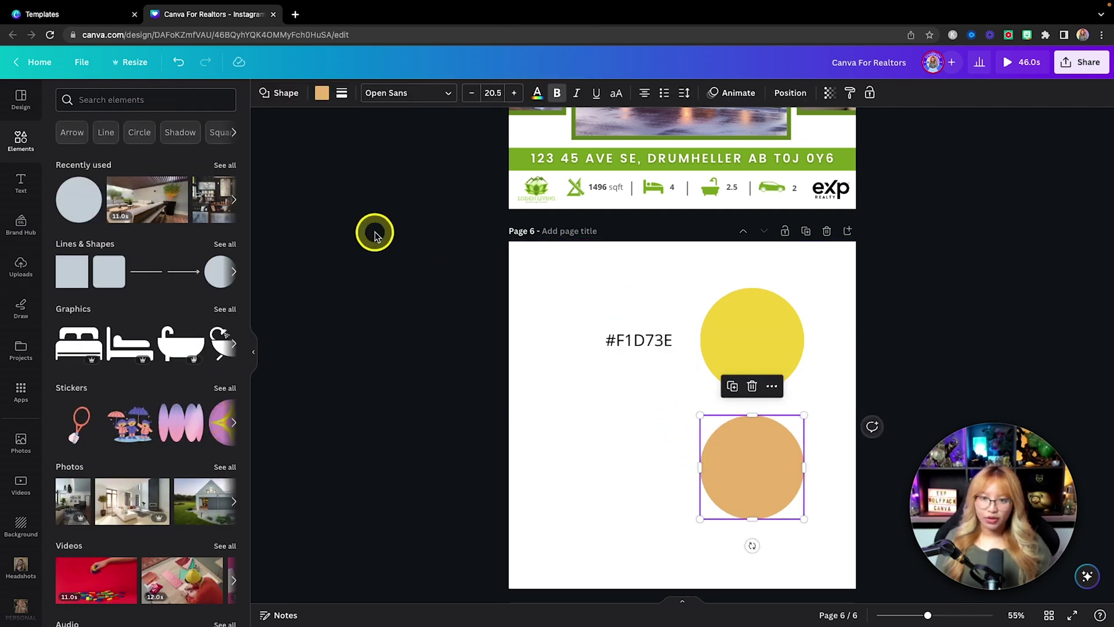
click(318, 95)
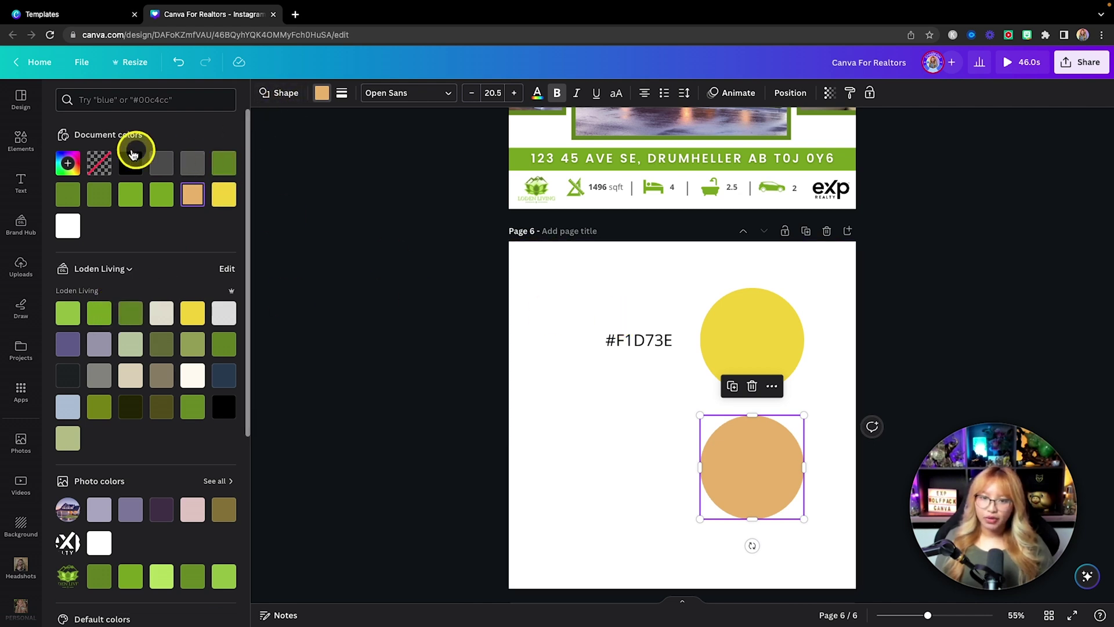
click(68, 163)
click(215, 309)
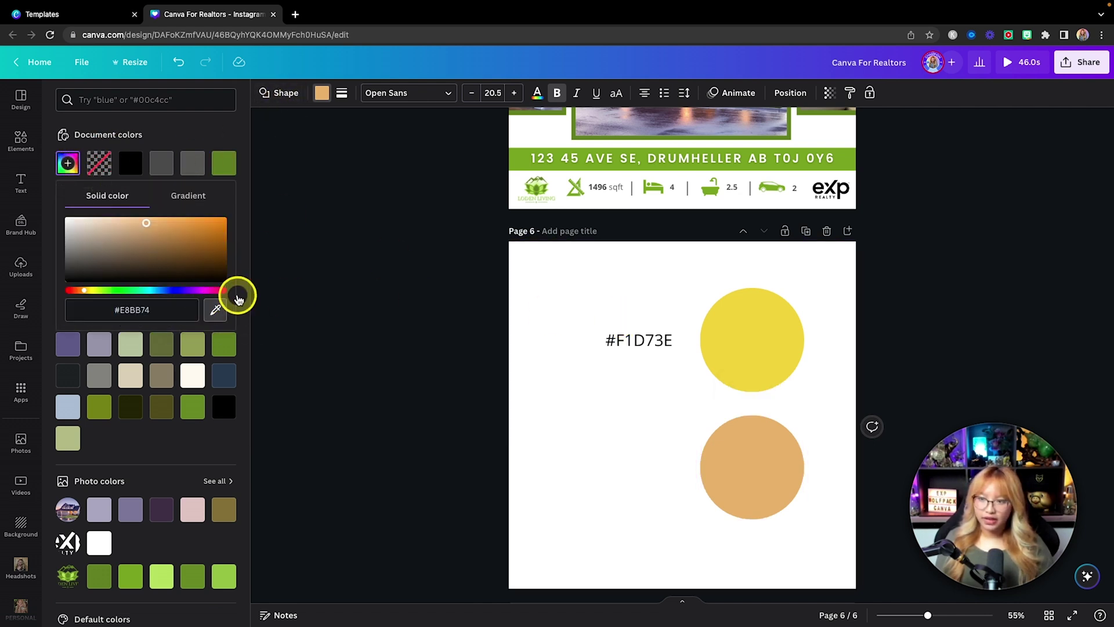
click(508, 165)
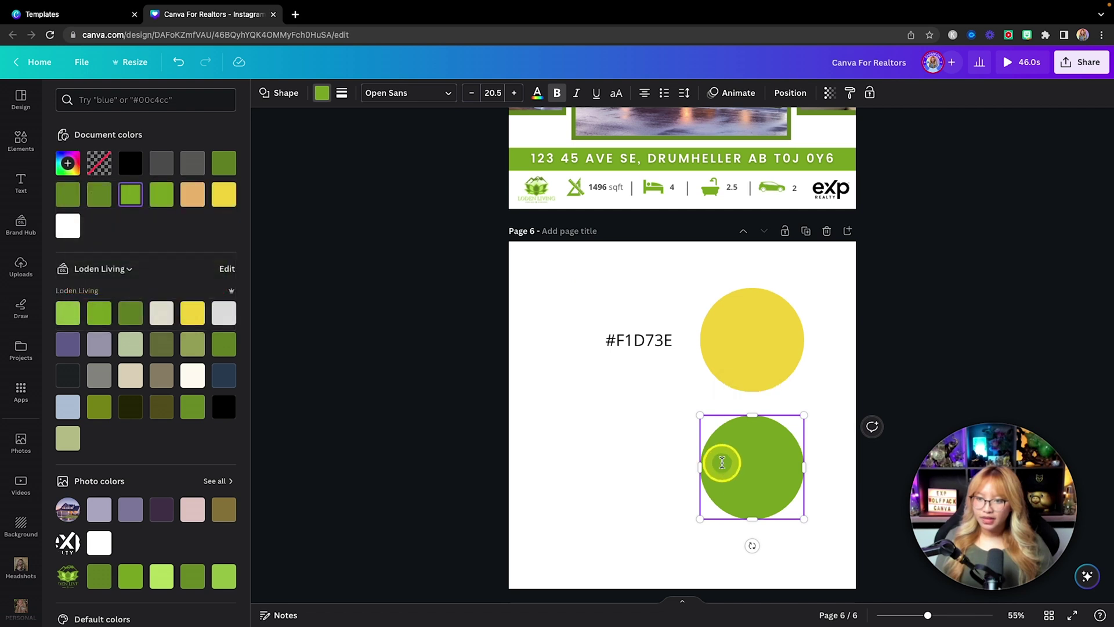
Copy the green circle's hex code and paste it as a text label, #83AA1F, beside that circle
click(67, 163)
click(178, 312)
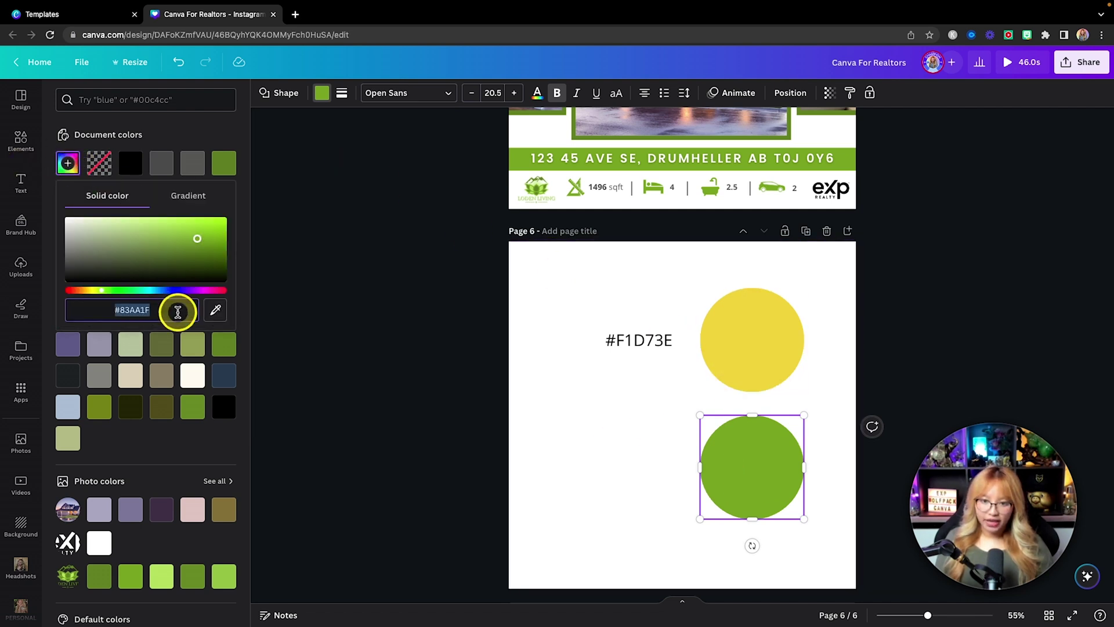
key(super+c)
click(597, 477)
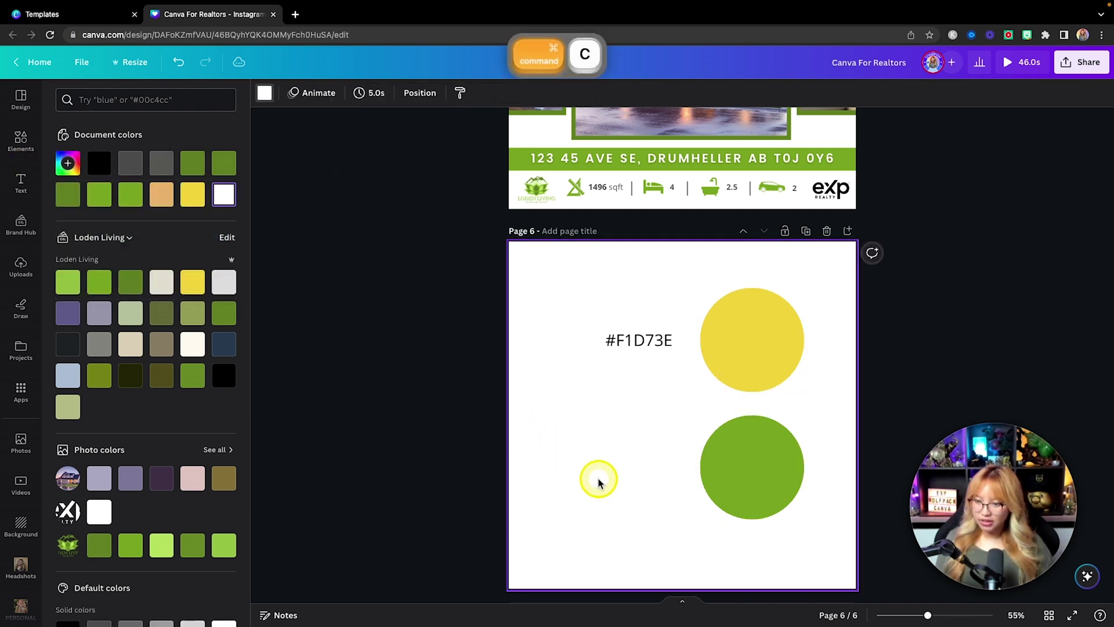
key(super+v)
drag(692, 451, 651, 503)
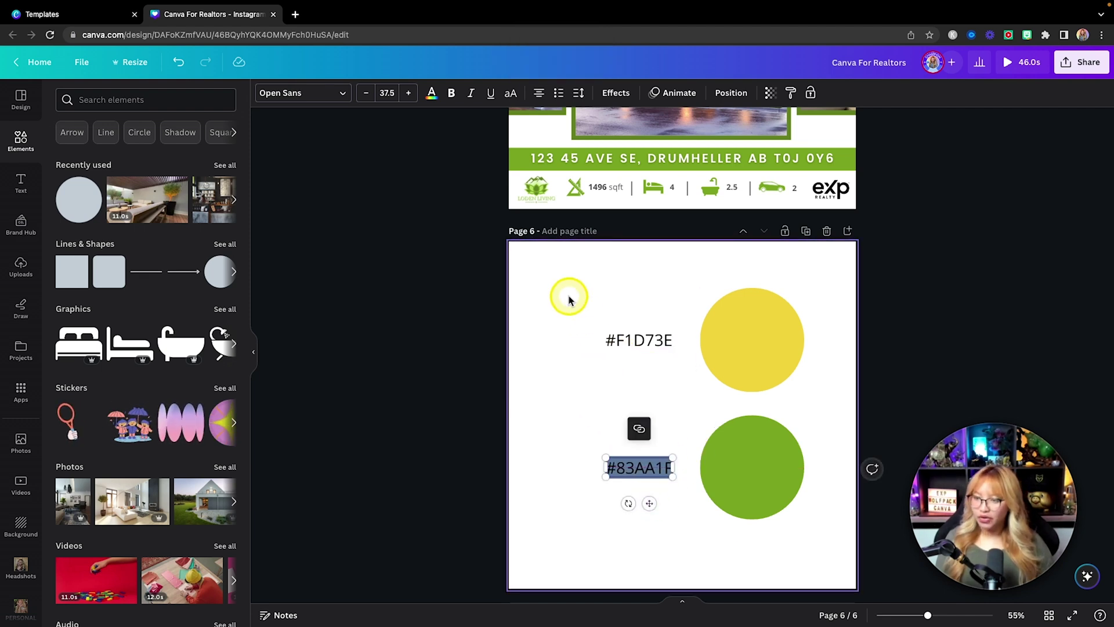
Move both colour circles and their hex labels together slightly down page 6, then deselect them
drag(569, 298, 765, 503)
drag(751, 461, 748, 468)
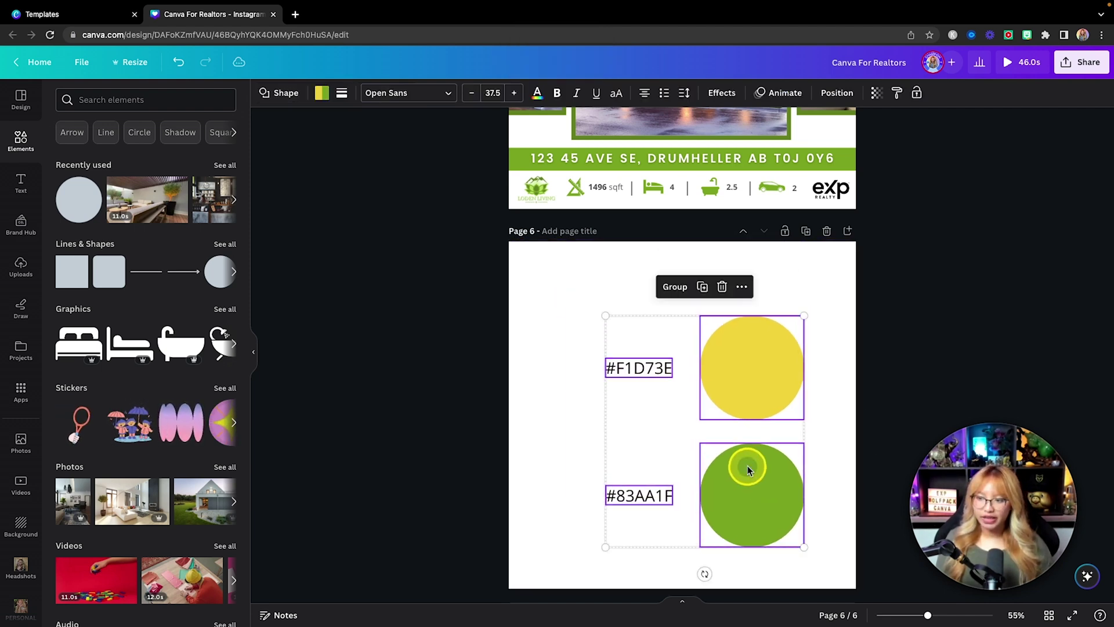
click(528, 343)
Delete the heading above the house photos on page 5
scroll(528, 343, up, 7)
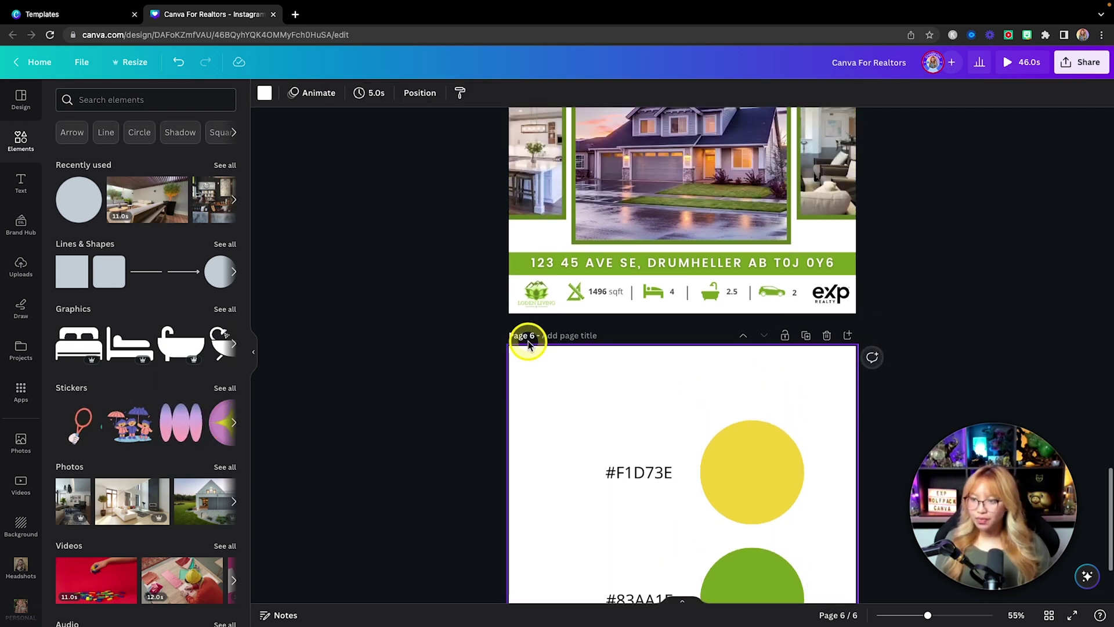
drag(418, 272, 820, 305)
key(BackSpace)
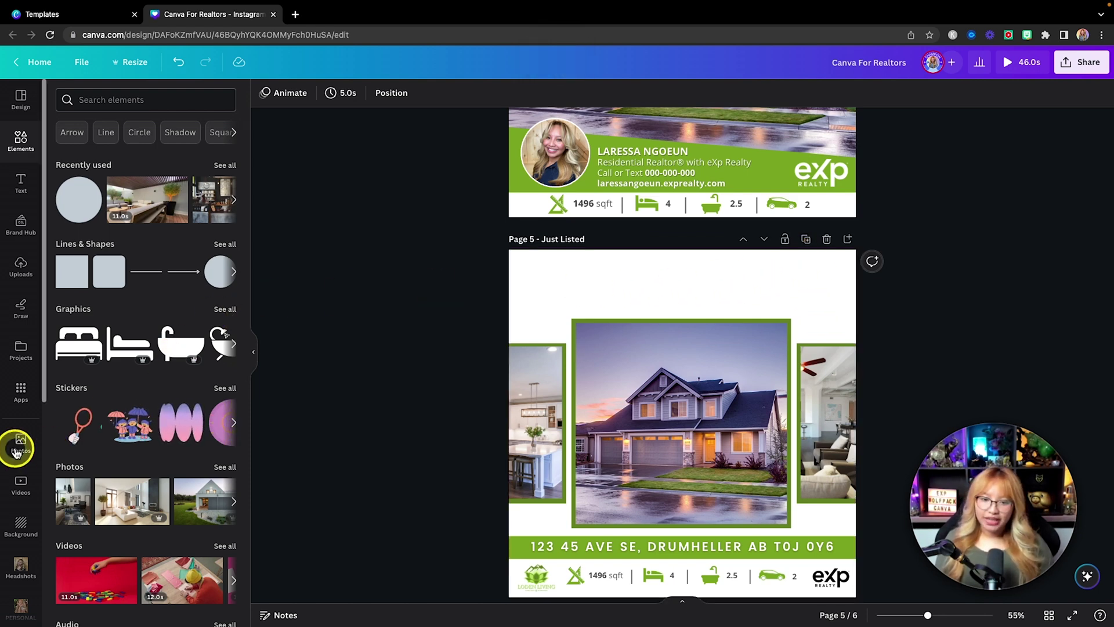
Find the TypeCraft app among the Canva apps and open it
click(14, 397)
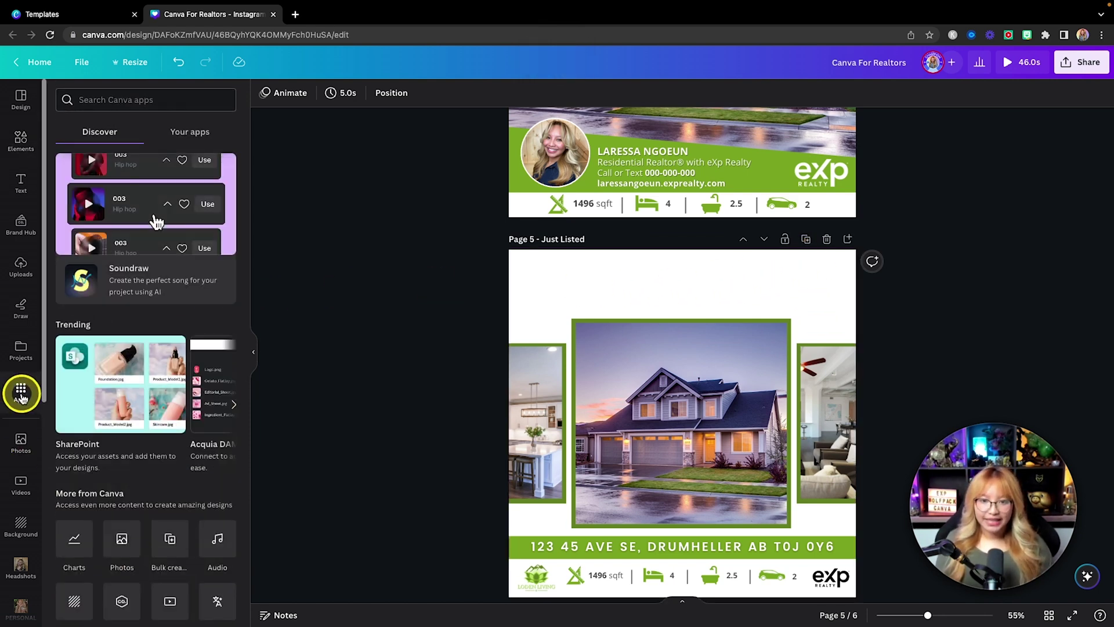
click(128, 100)
text(t)
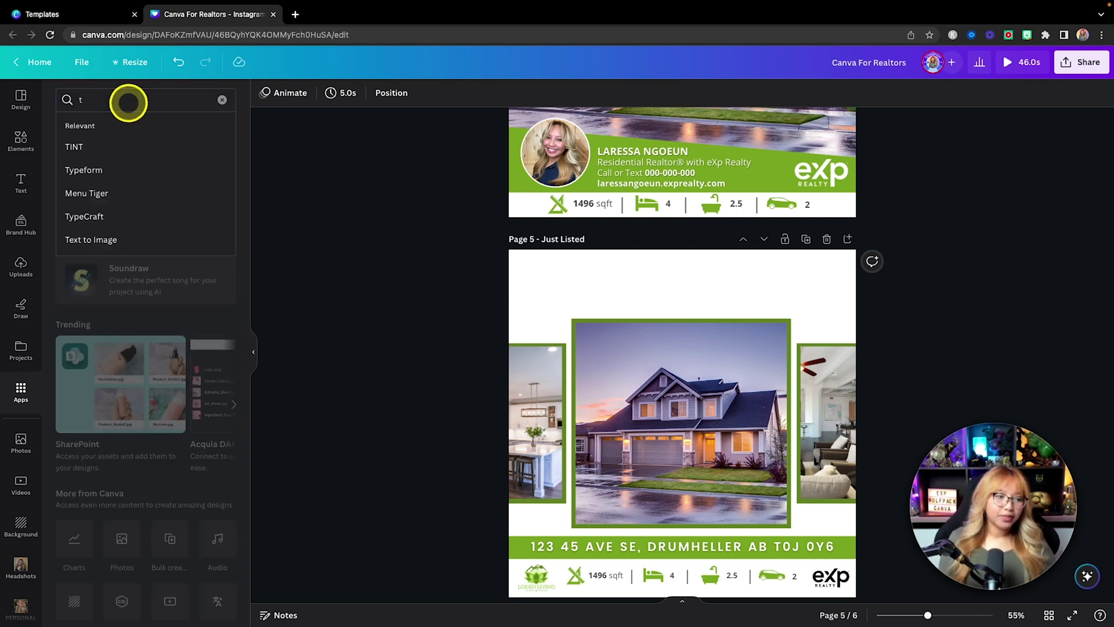
text(ype)
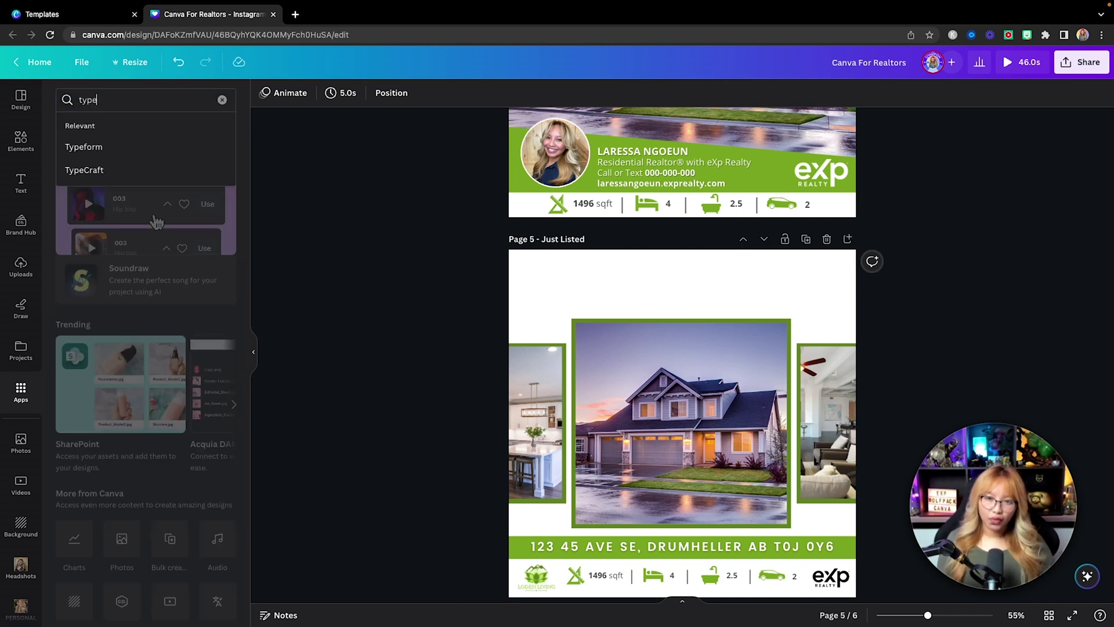
key(Down)
key(Down)
key(Return)
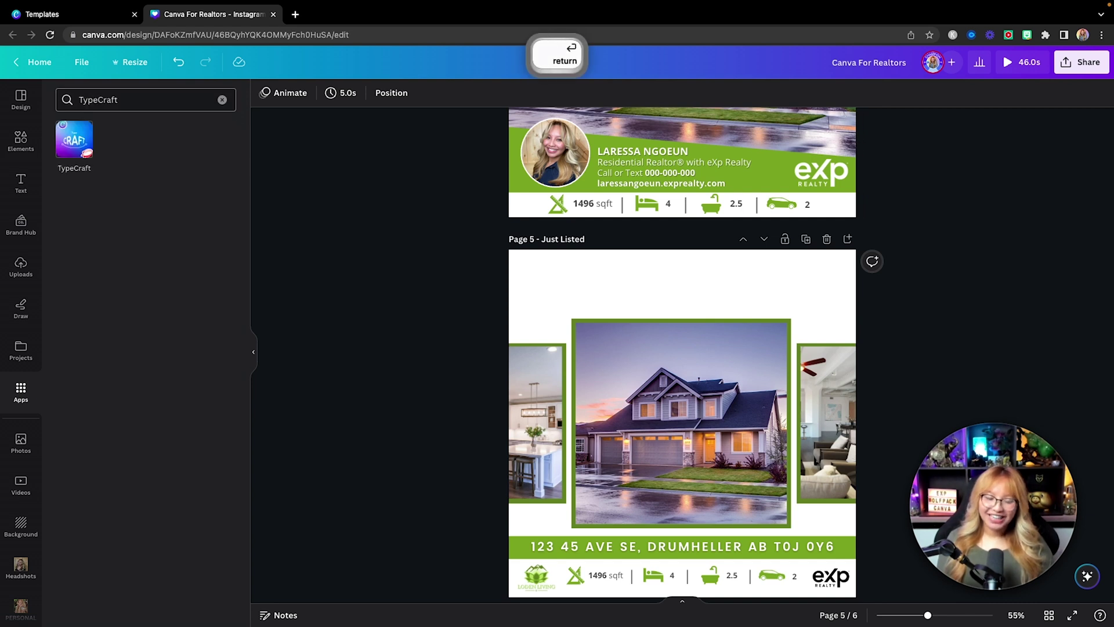
click(73, 152)
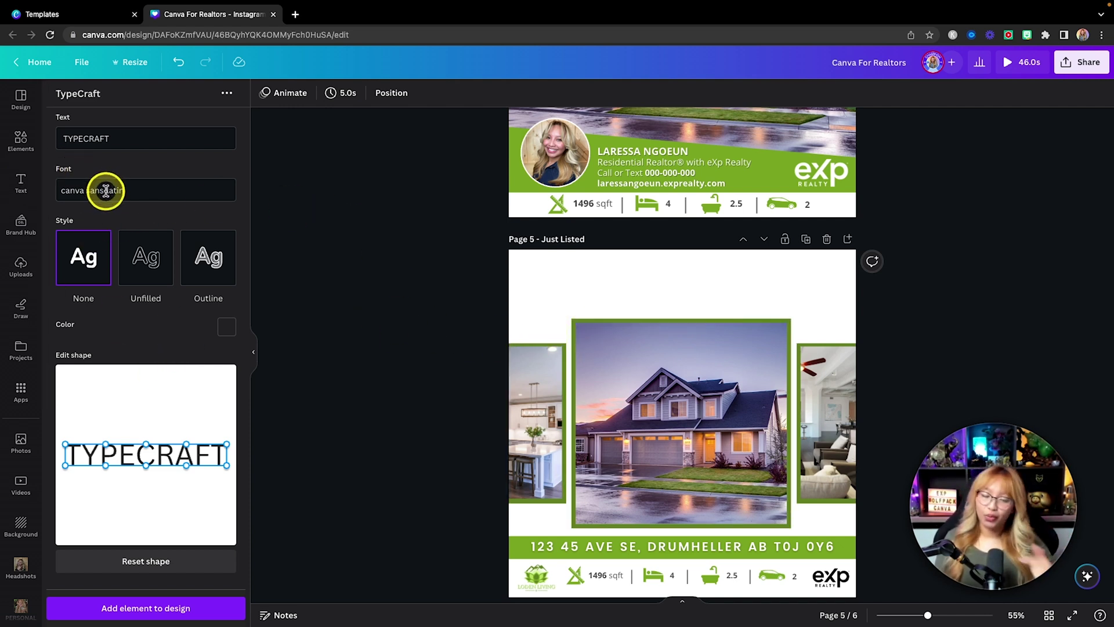
Replace the TypeCraft placeholder text with JUST LISTED
drag(124, 138, 71, 138)
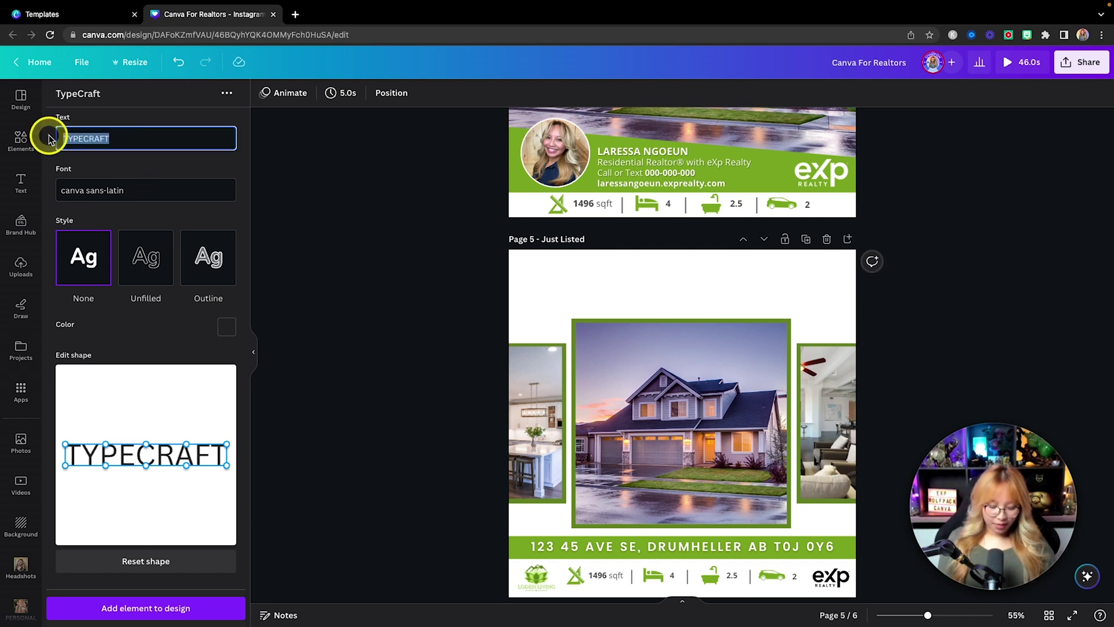
text(JUS)
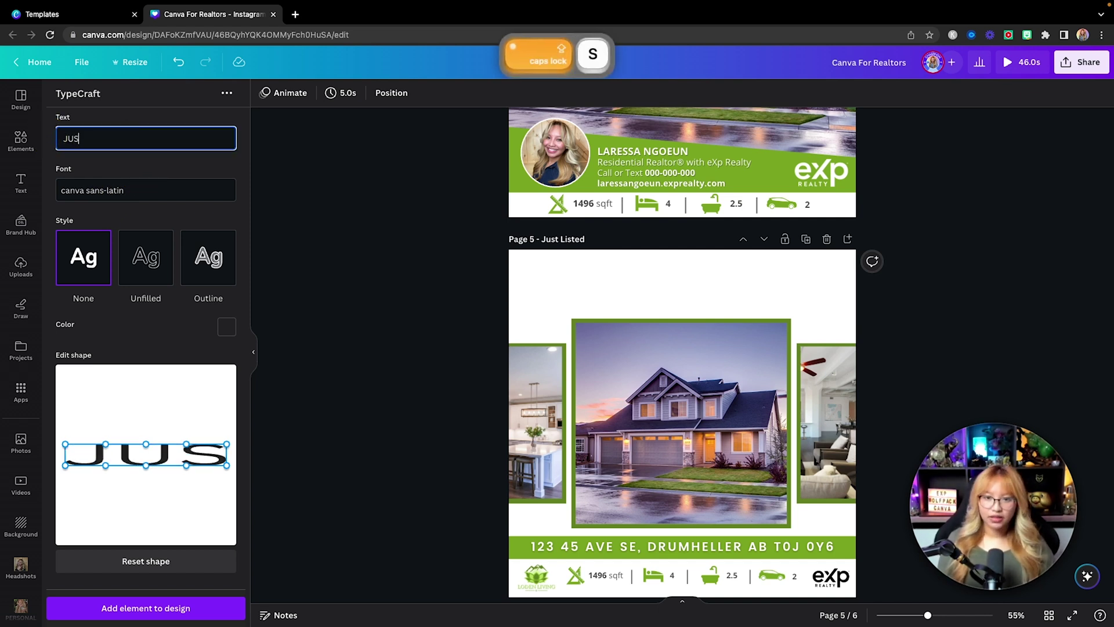
text(T LIS)
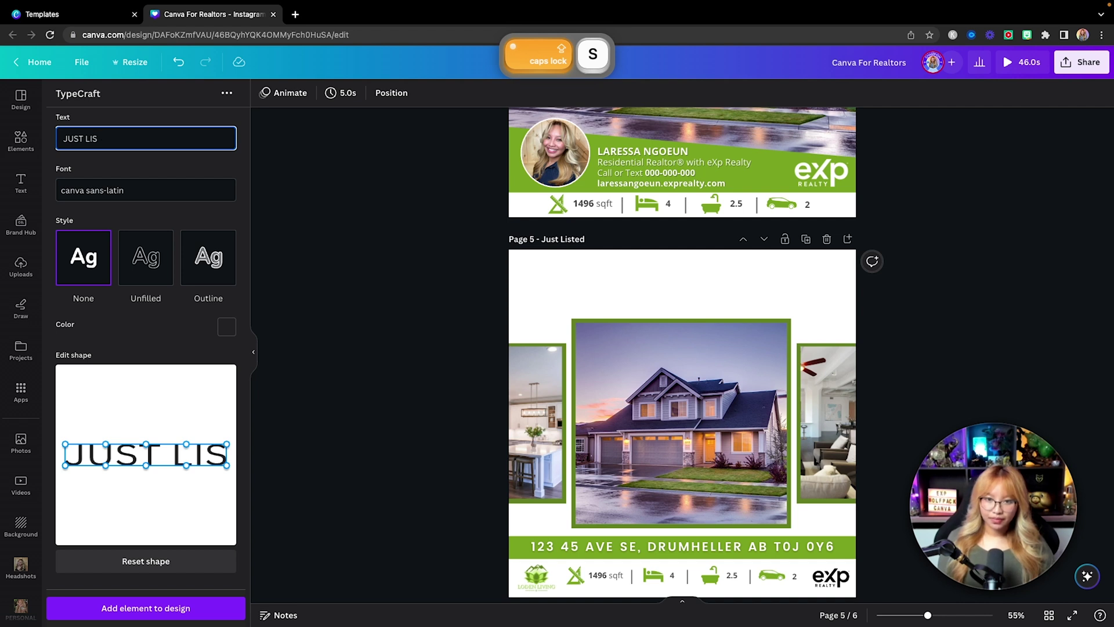
text(TED)
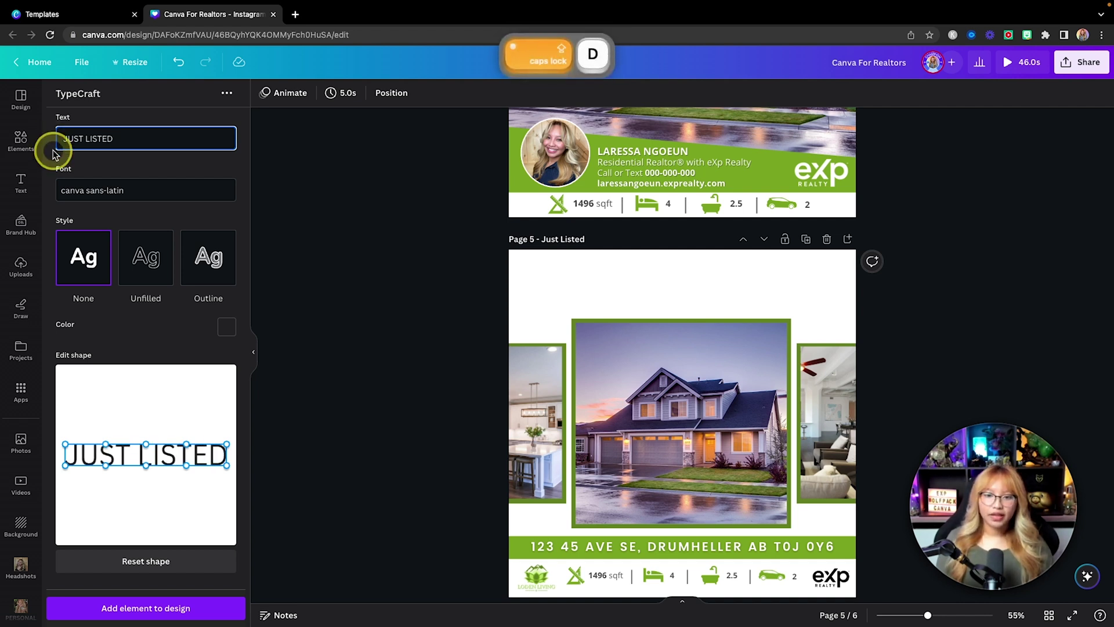
Set the font of the TypeCraft text to ImpactLTStd
click(97, 192)
scroll(145, 244, down, 3)
scroll(145, 245, down, 15)
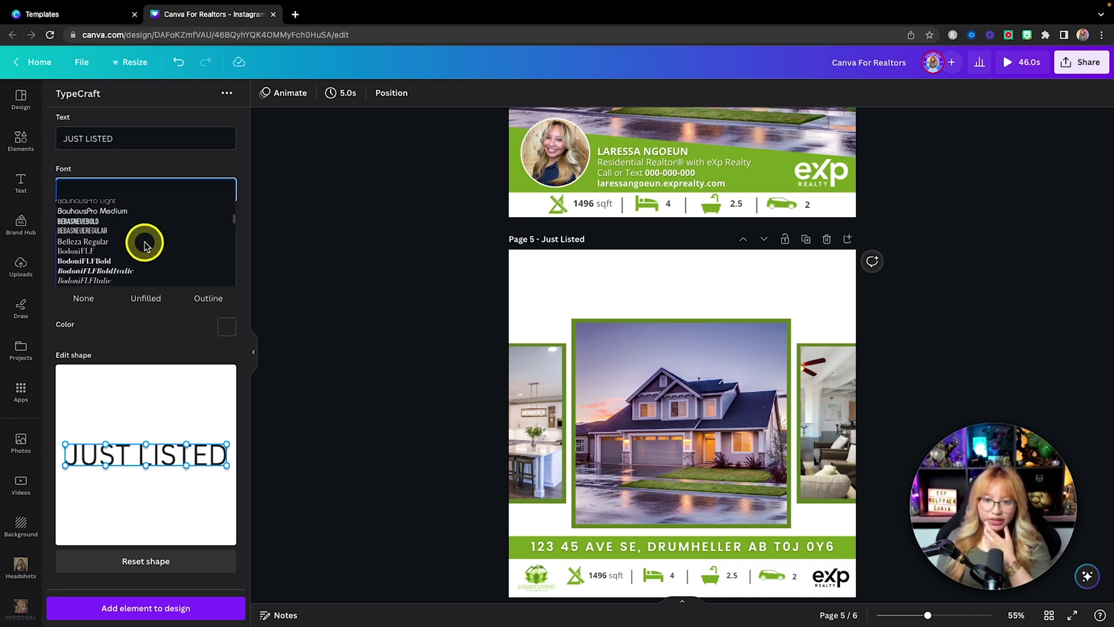
scroll(147, 246, down, 12)
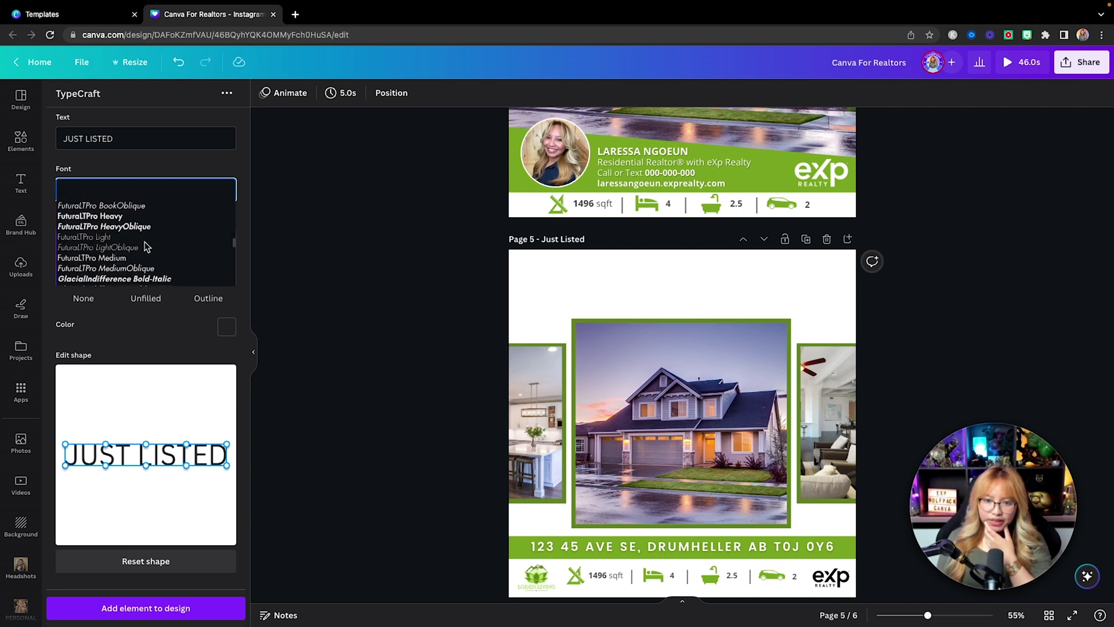
scroll(146, 246, down, 1)
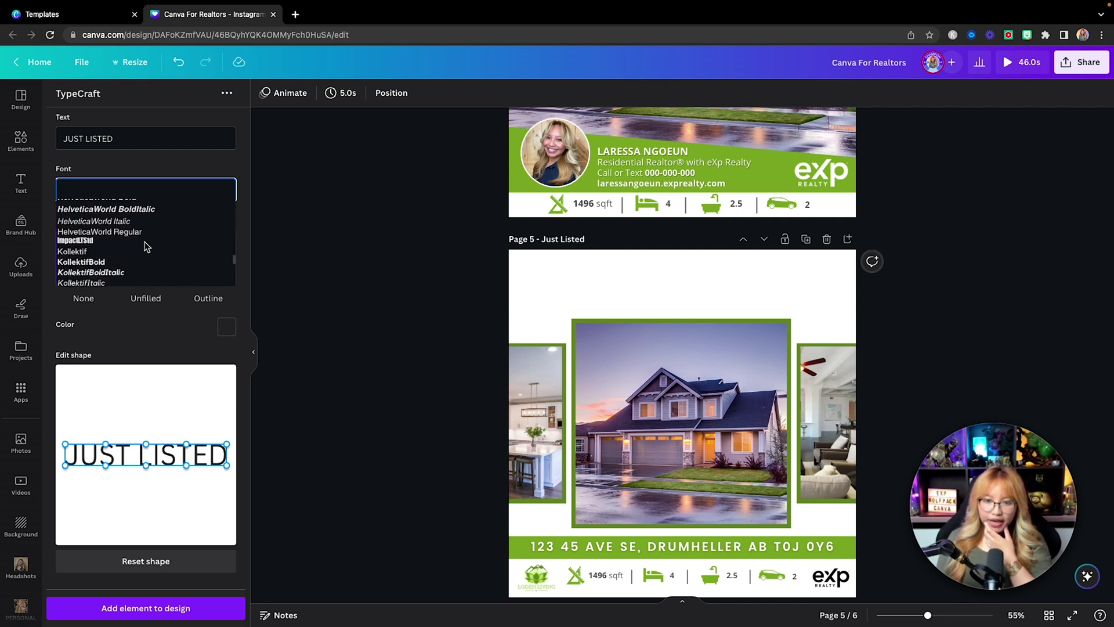
click(75, 240)
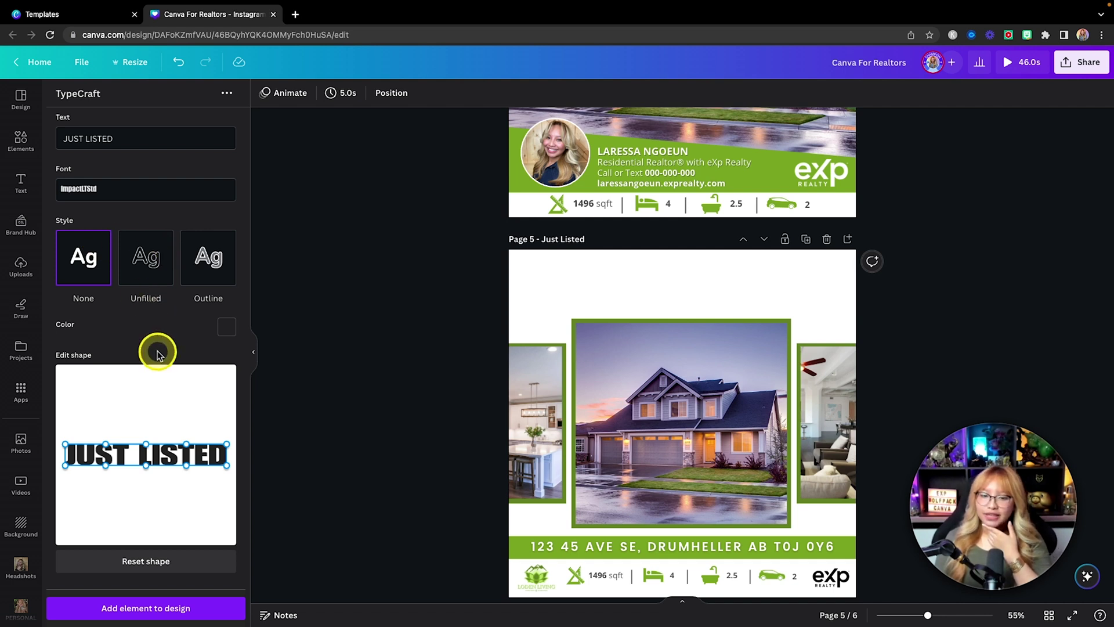
Space out the letters of the TypeCraft text so it reads J U S T L I S T E D
click(69, 138)
click(70, 138)
click(70, 139)
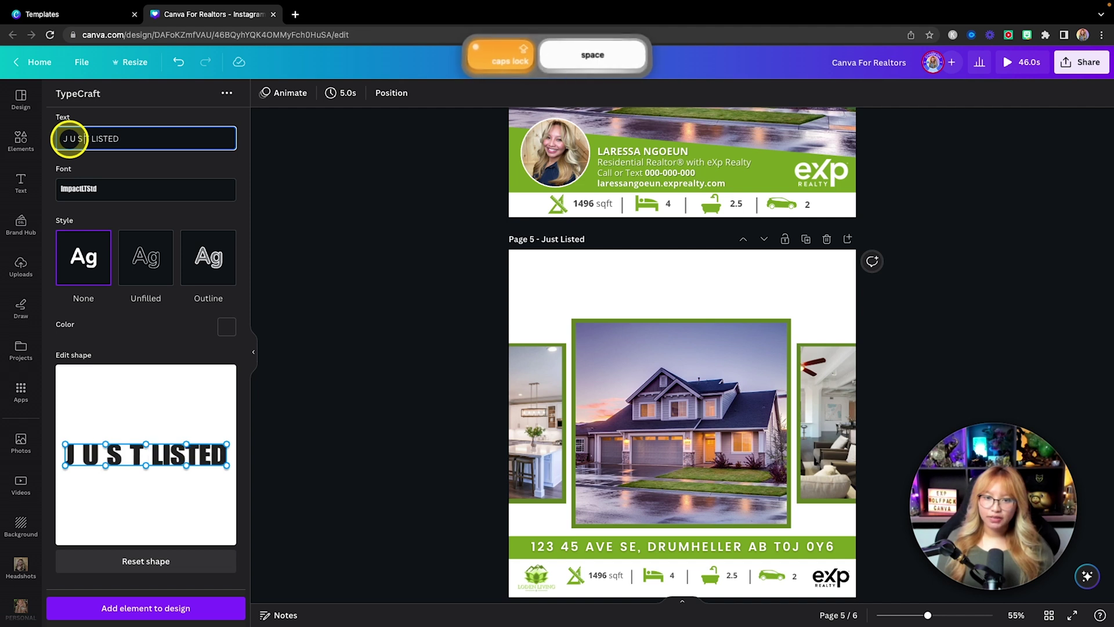
key(Right)
key(Right)
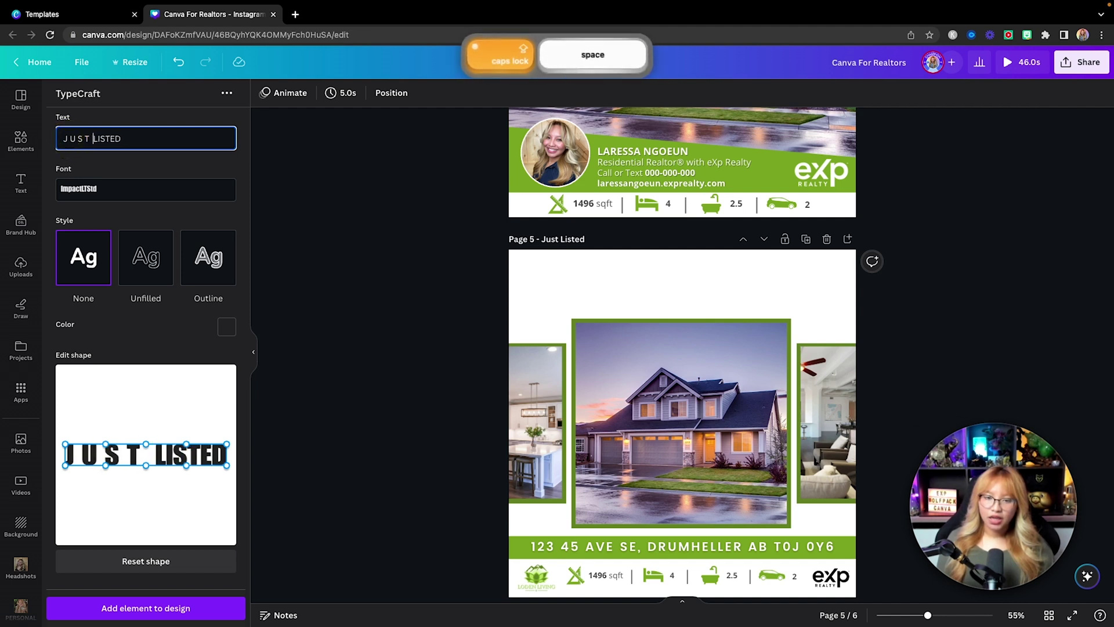
key(Right)
key(Right)
key(Right)
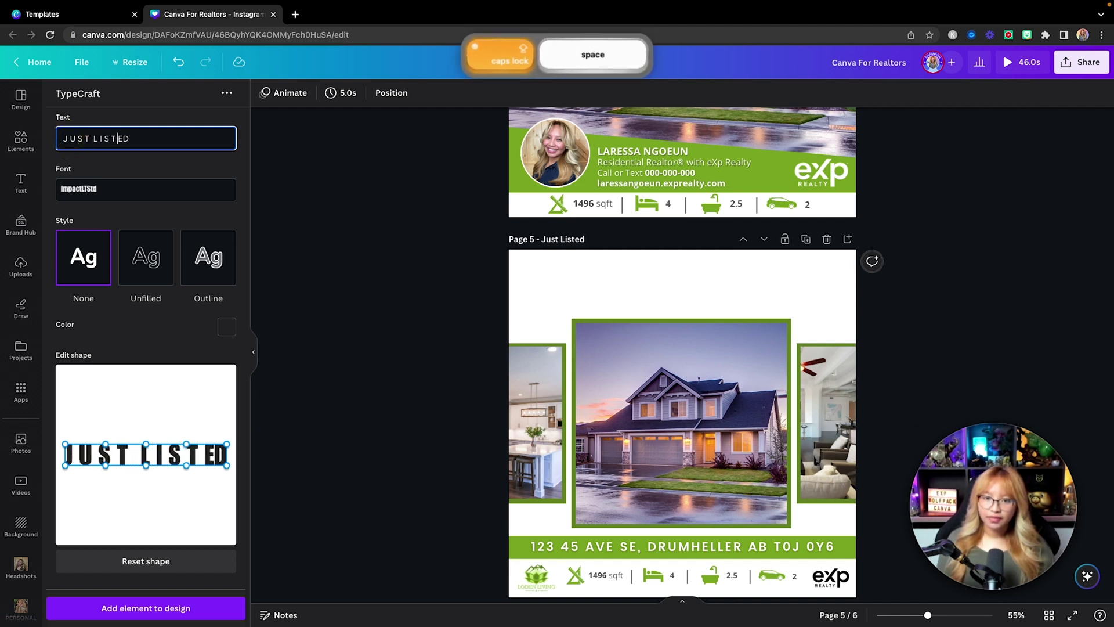
key(Right)
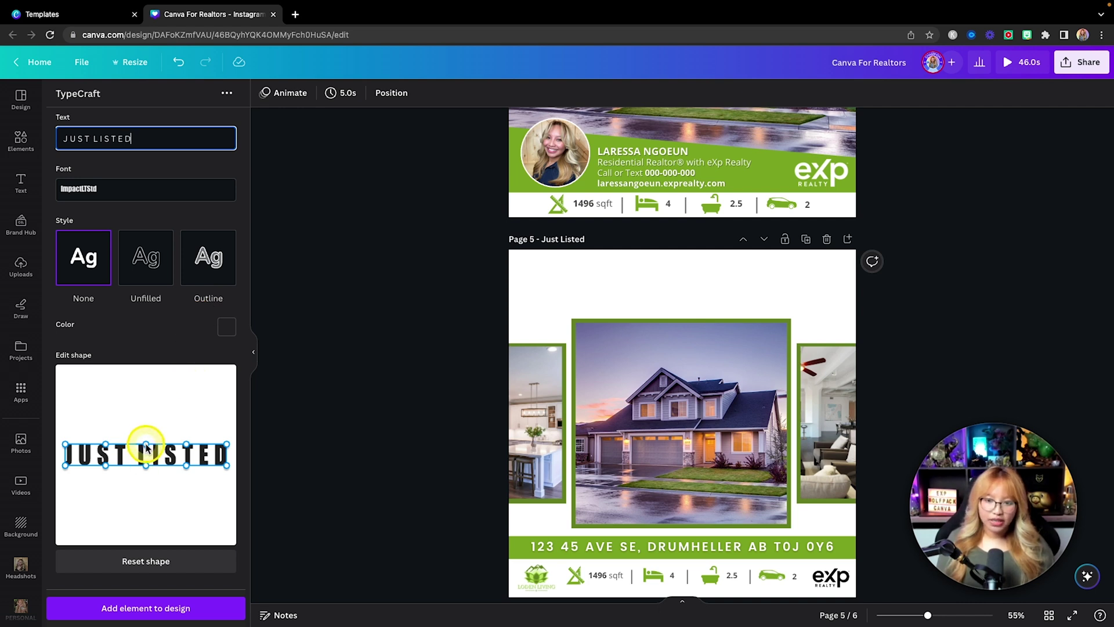
Bulge the lettering's shape by arching its upper edge upward and its lower edge downward, keeping the None style
drag(146, 444, 146, 433)
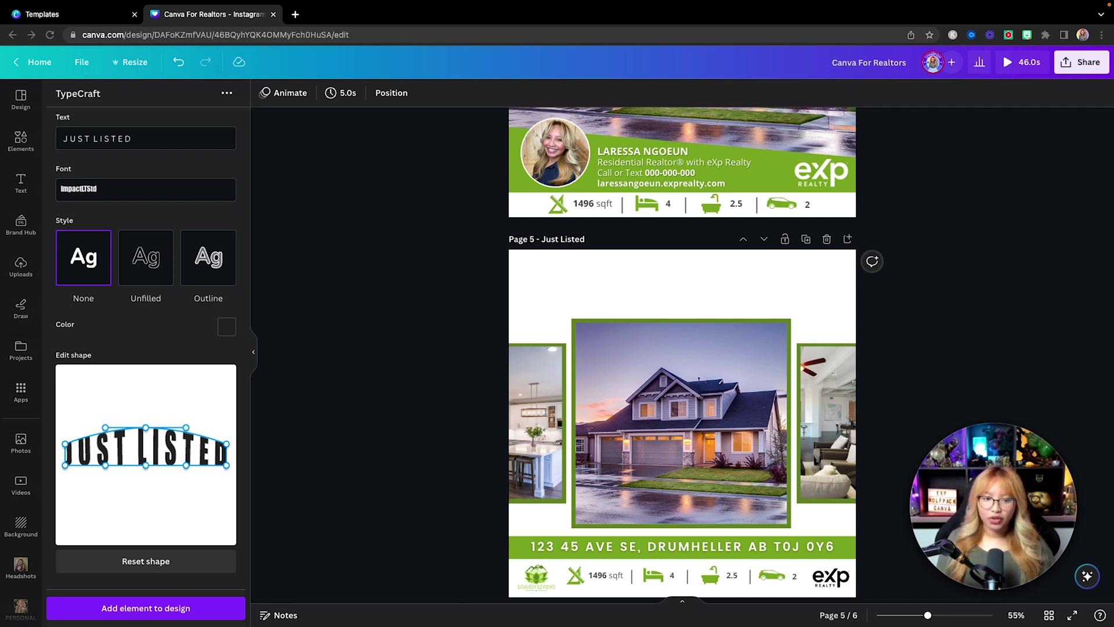
click(145, 468)
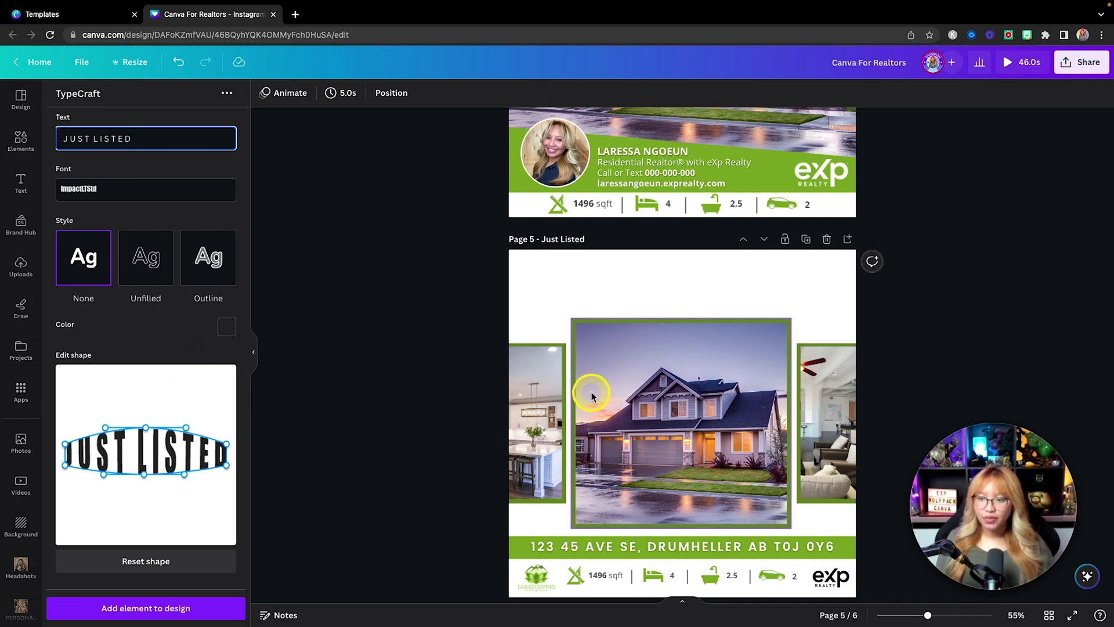
scroll(589, 390, down, 7)
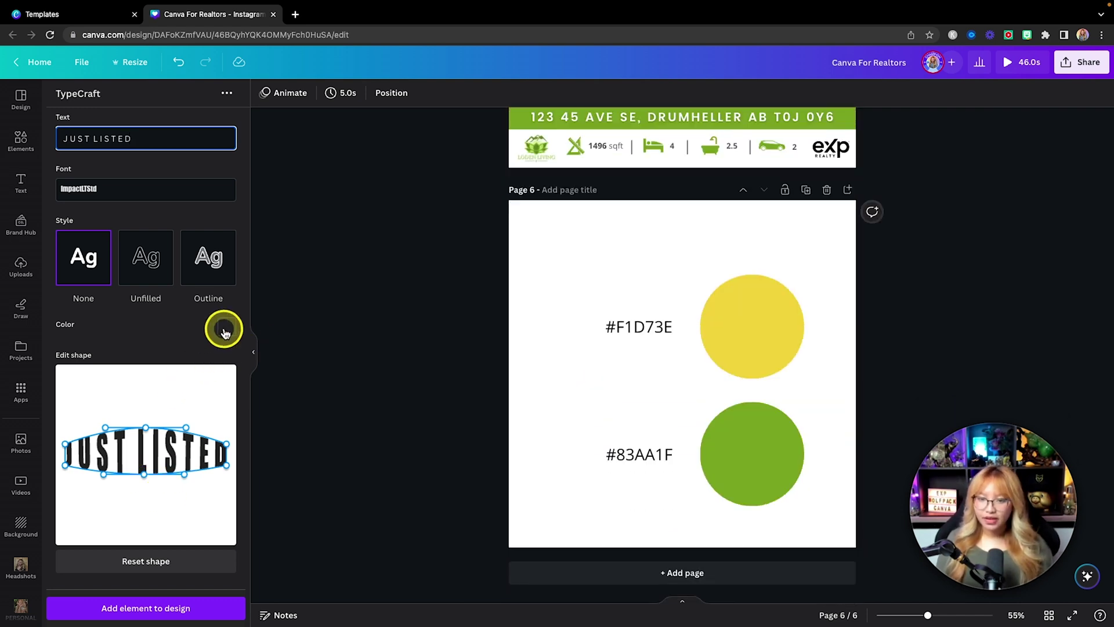
click(207, 256)
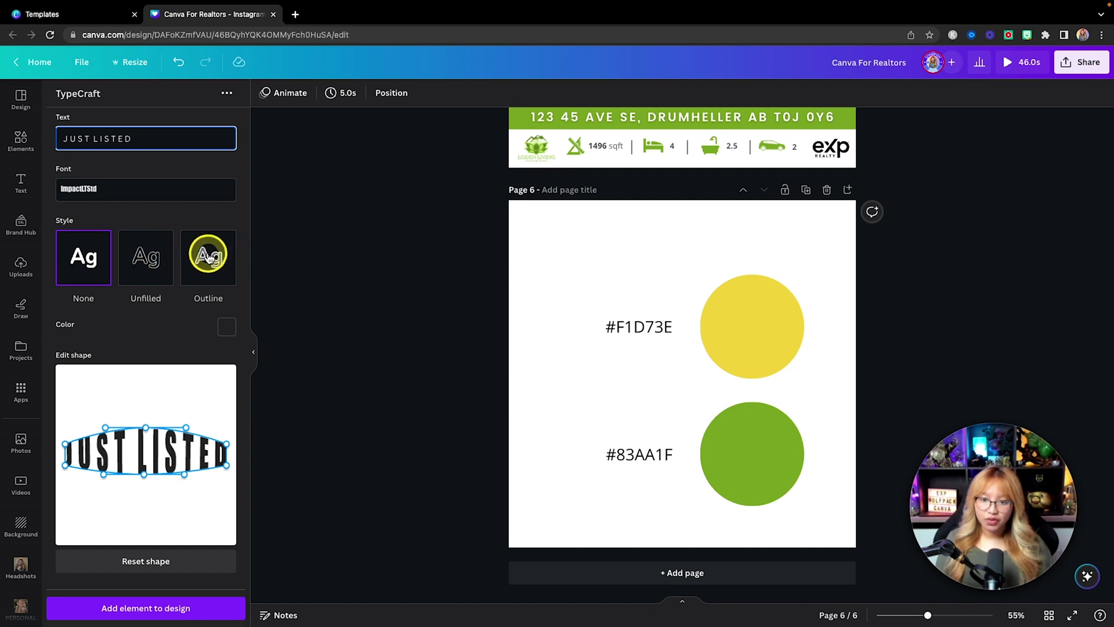
click(152, 270)
click(87, 261)
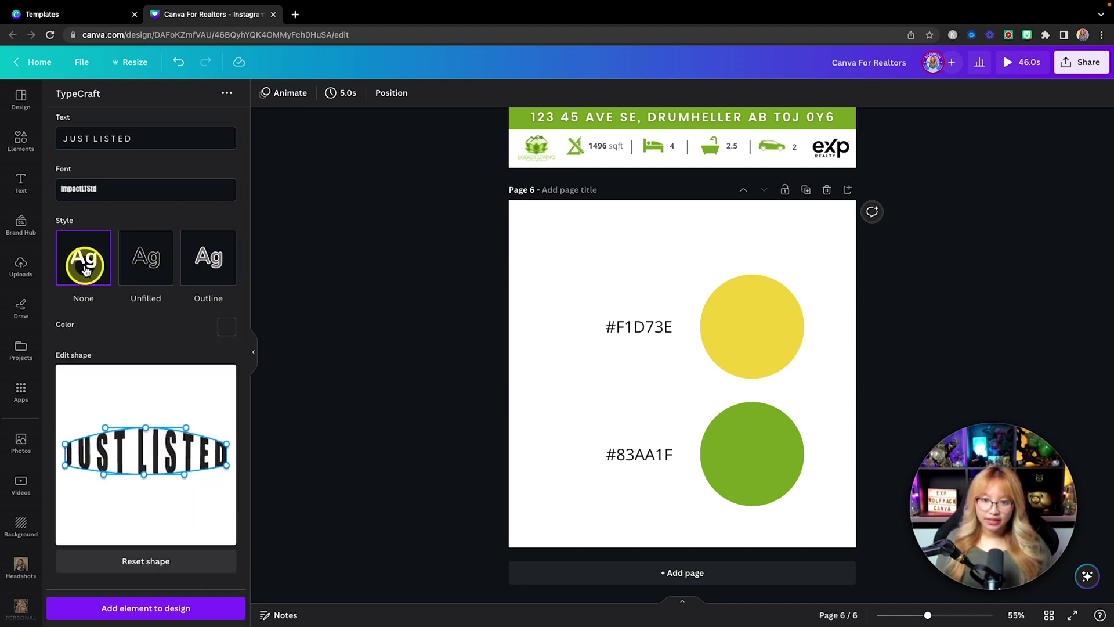
Set the lettering colour to #F1D73E, copying the hex code written beside the yellow circle on page 6
click(232, 329)
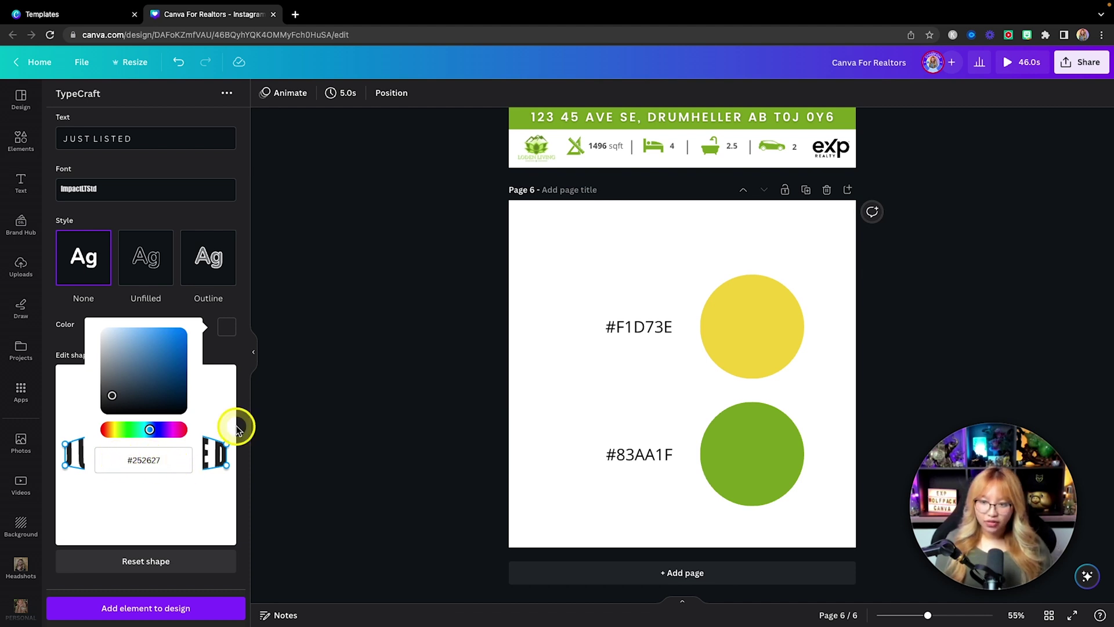
double_click(641, 328)
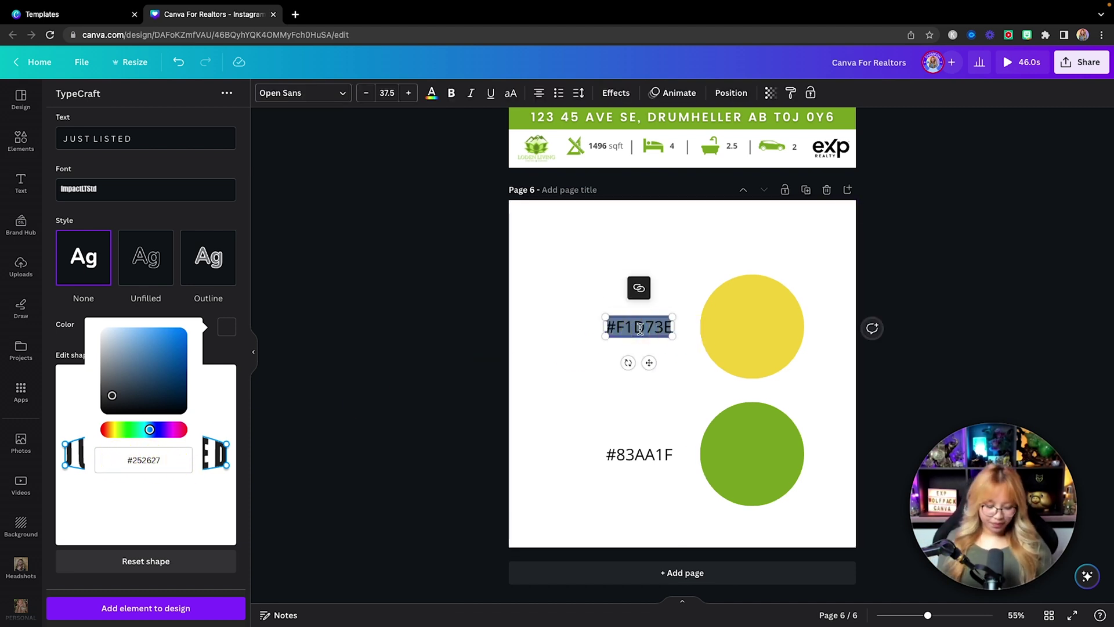
key(super+c)
key(super+c)
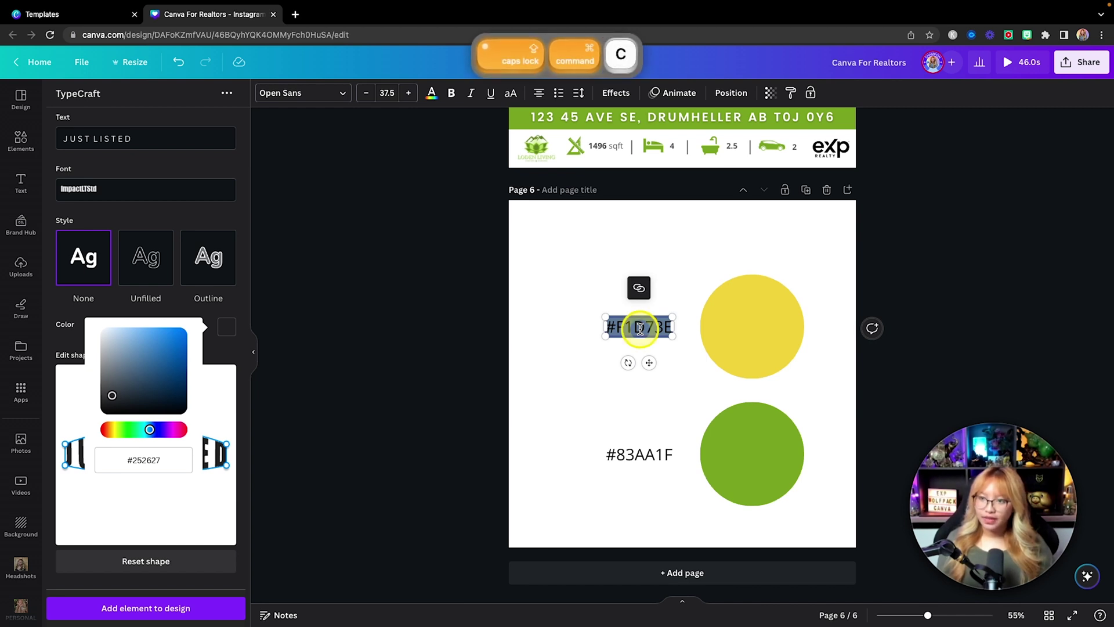
click(160, 460)
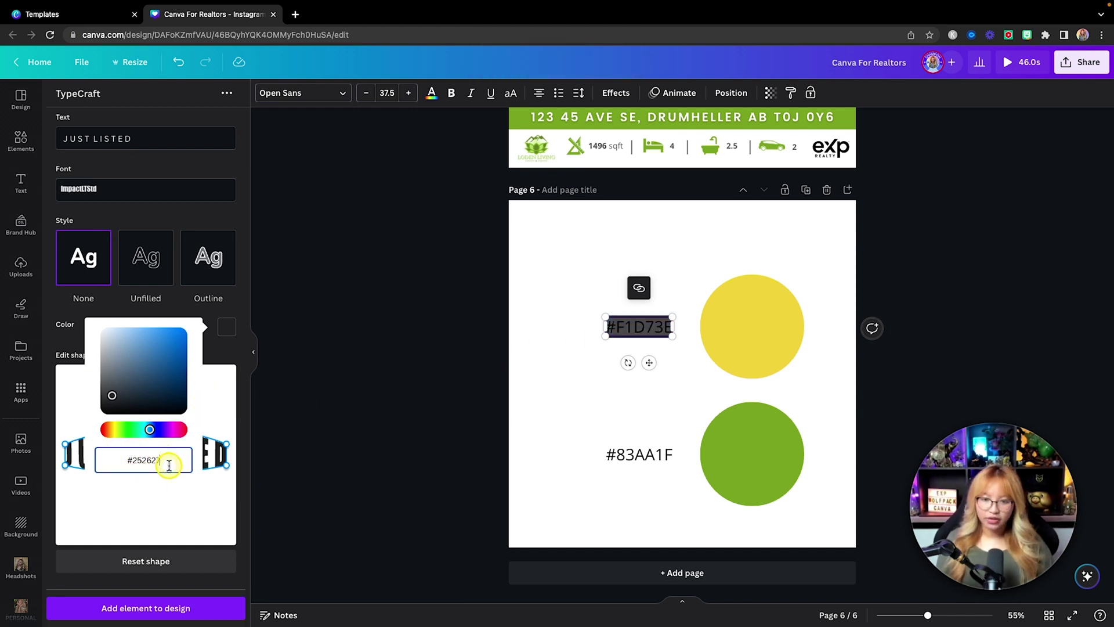
key(super+v)
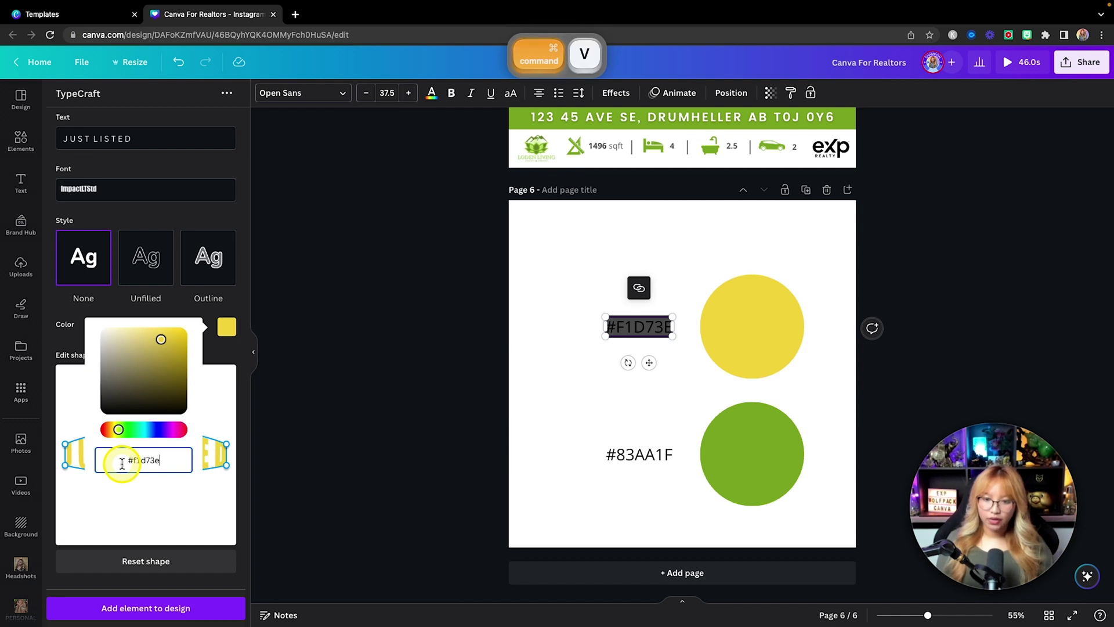
click(229, 352)
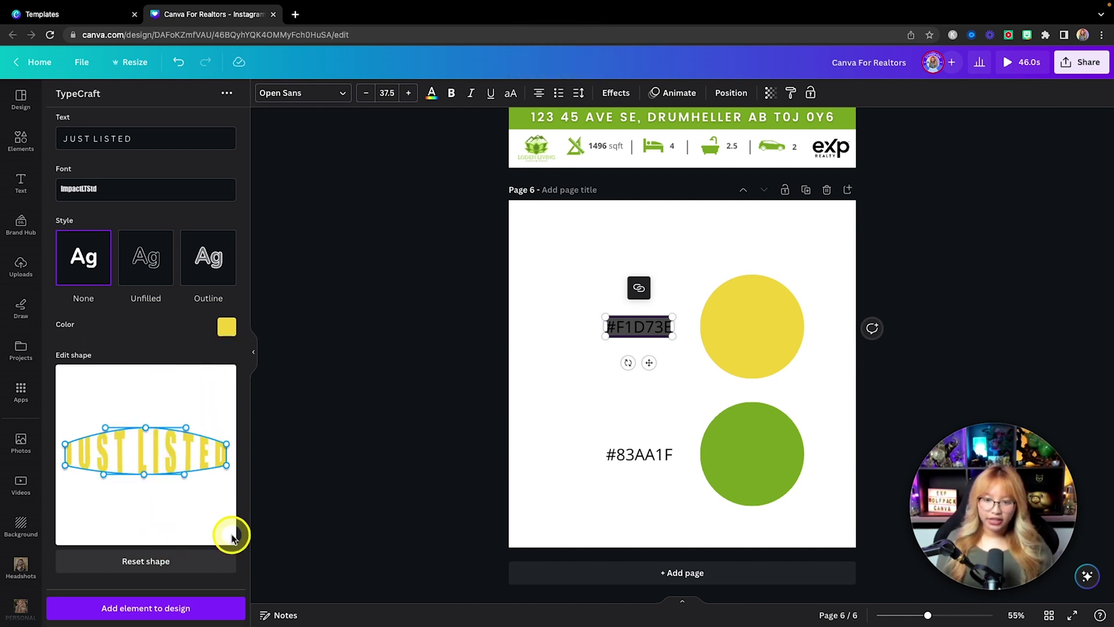
Add the JUST LISTED lettering to page 5 and centre it above the main house photo
click(195, 616)
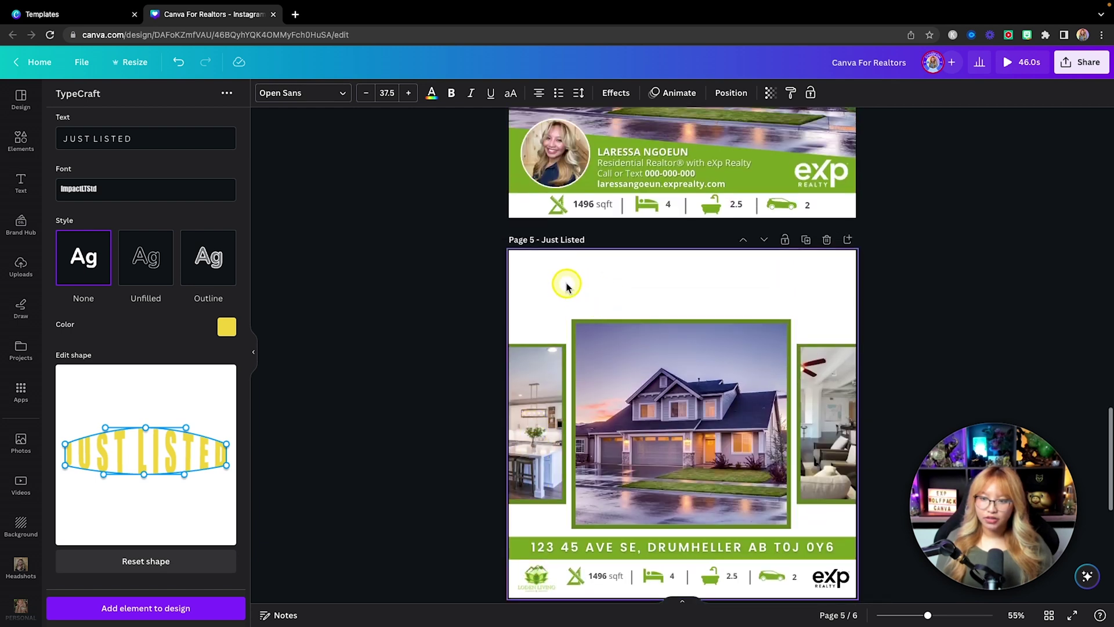
click(185, 614)
drag(696, 435, 730, 291)
click(820, 293)
scroll(828, 313, down, 1)
click(690, 262)
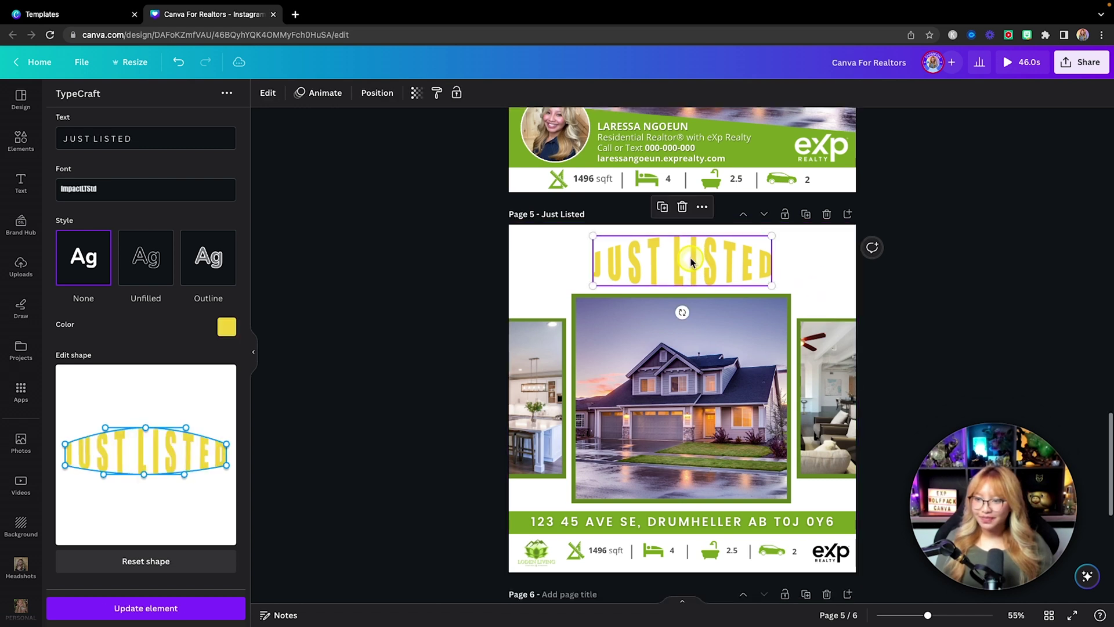
click(765, 264)
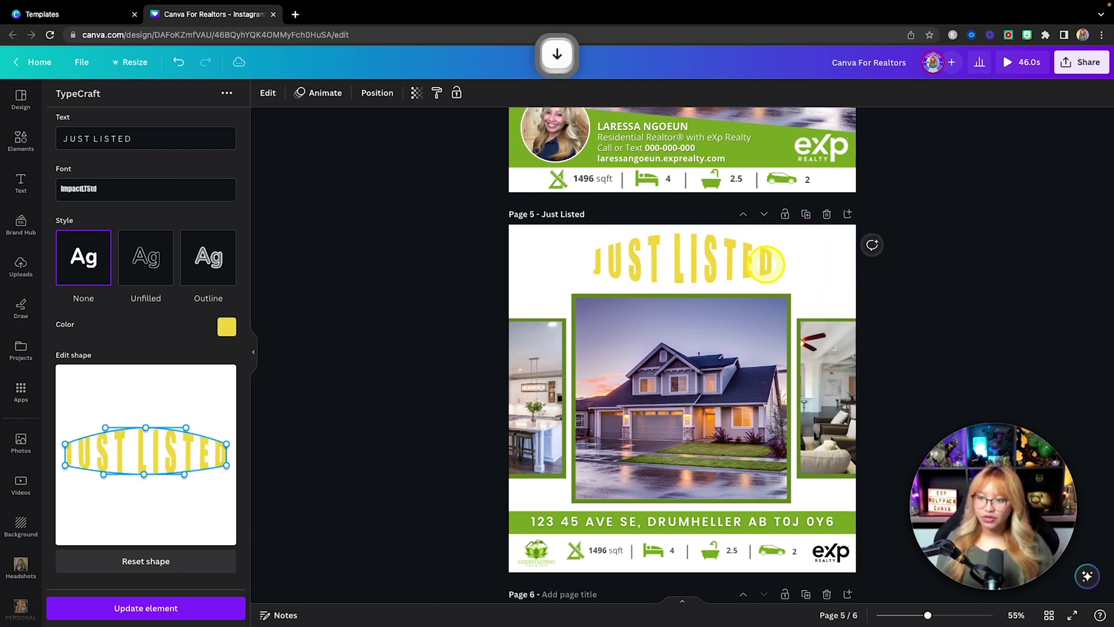
Add a horizontal line running from the page's left edge to the lettering and set its weight to 15
click(532, 268)
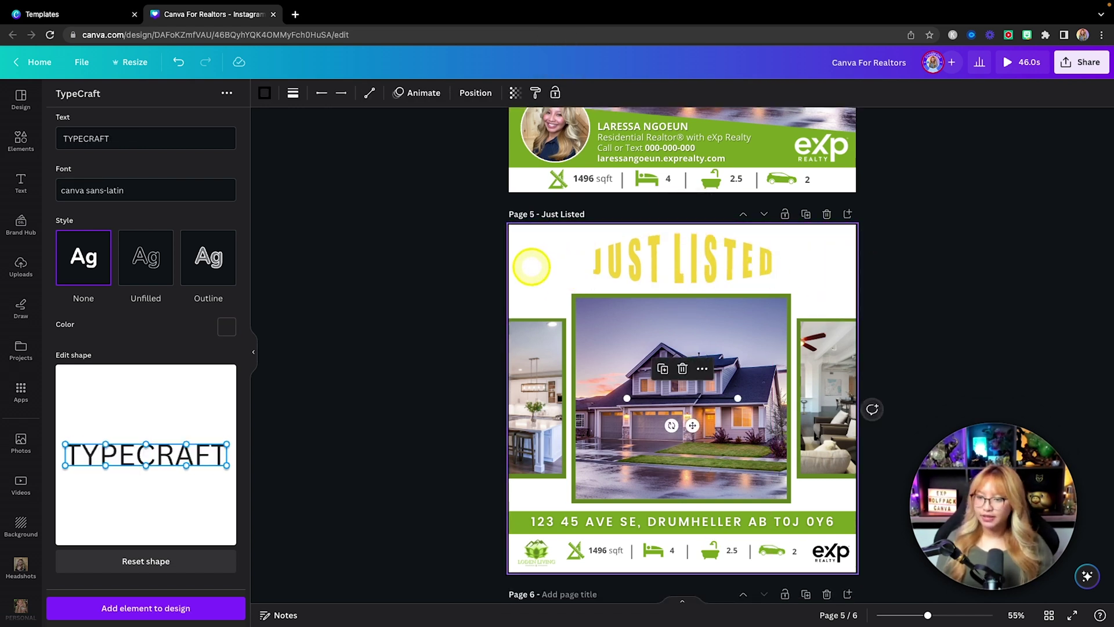
key(l)
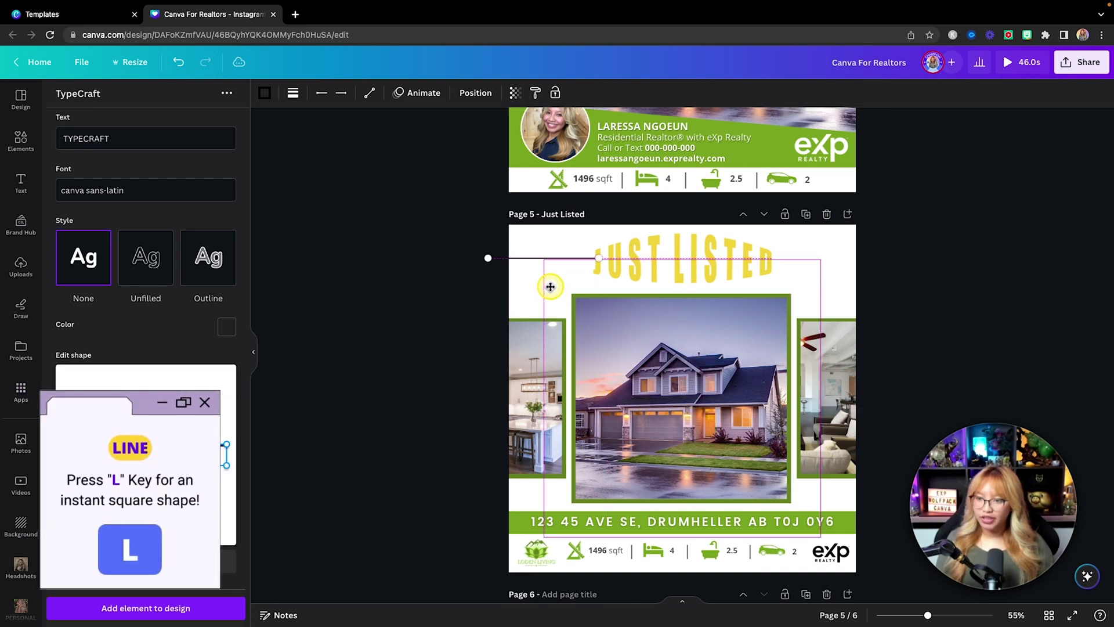
scroll(753, 315, up, 5)
scroll(622, 249, up, 5)
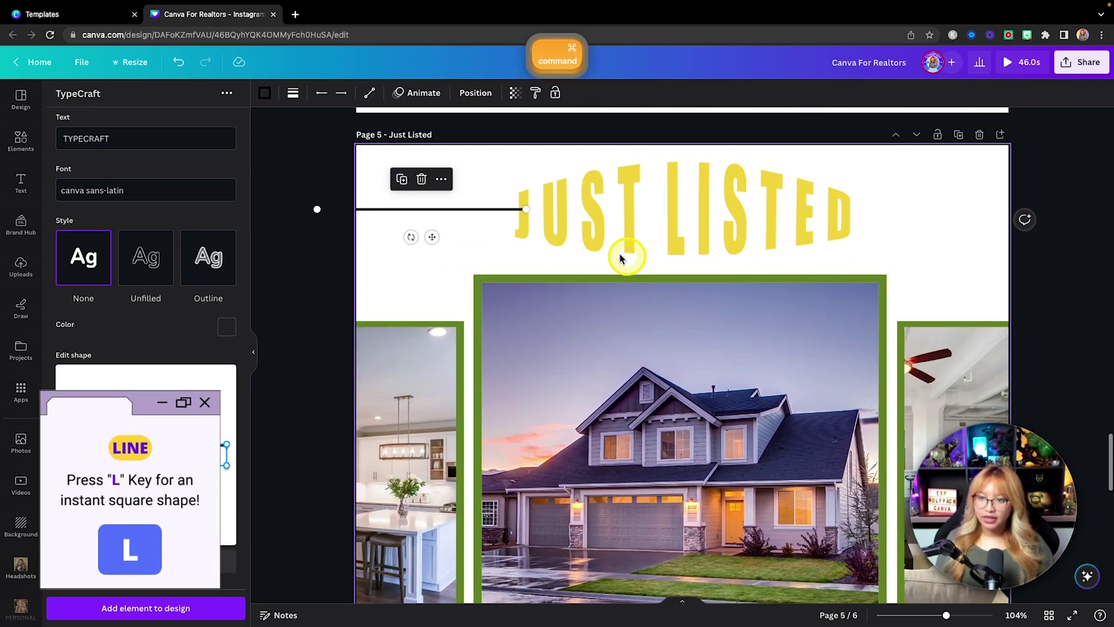
click(290, 92)
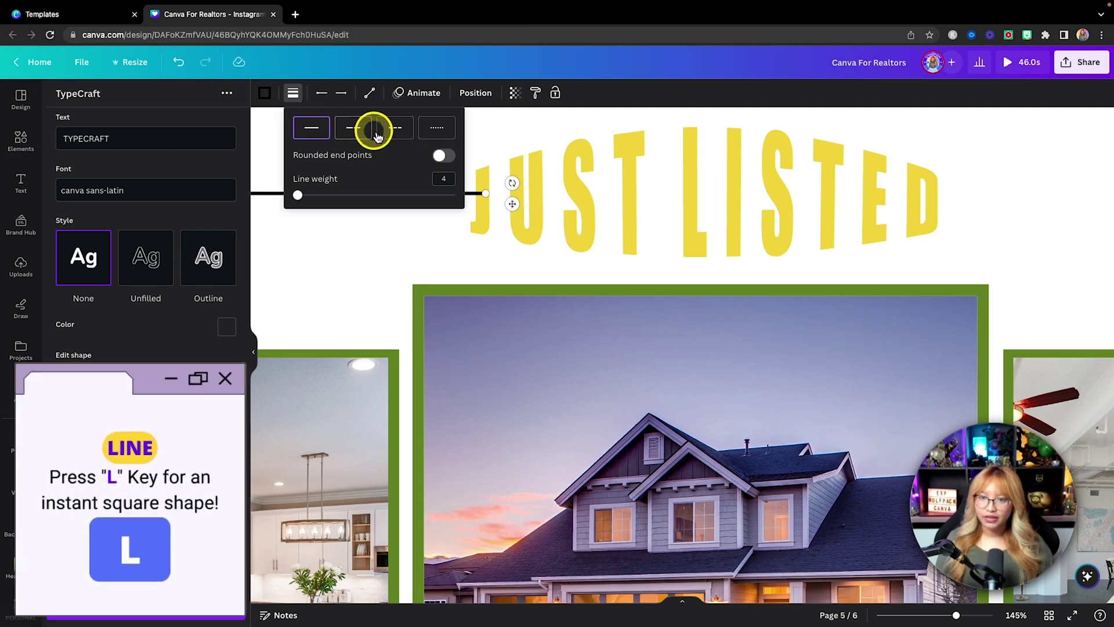
drag(298, 194, 309, 195)
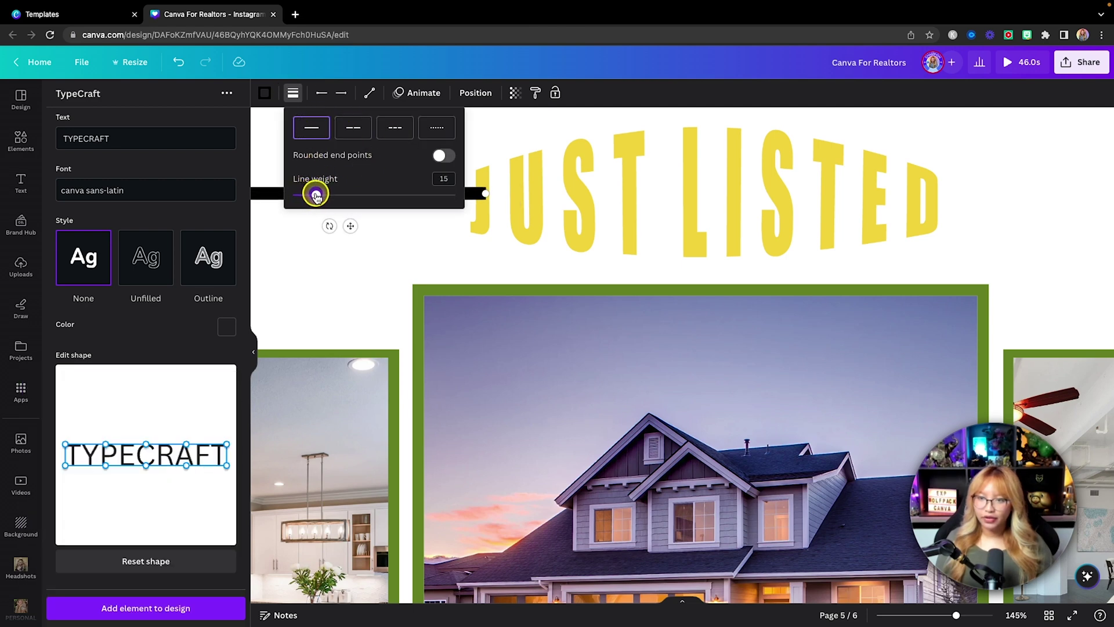
Recolour the line beside the lettering with the yellow from the document colours
scroll(604, 282, down, 3)
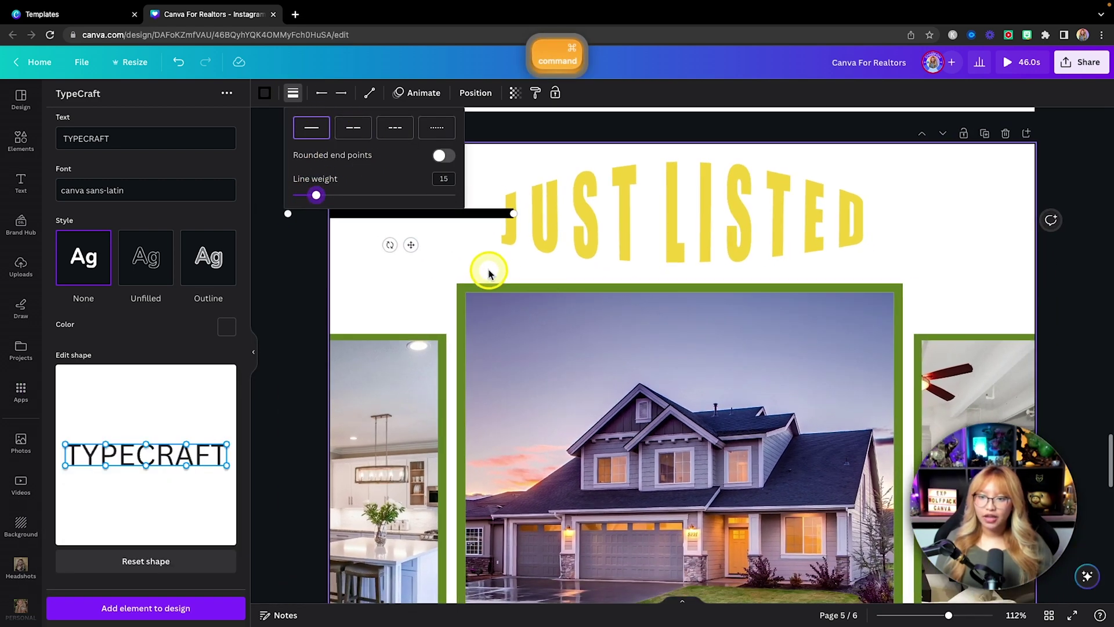
scroll(488, 273, up, 3)
mouse_move(473, 286)
mouse_down()
mouse_move(457, 286)
mouse_move(469, 287)
mouse_up()
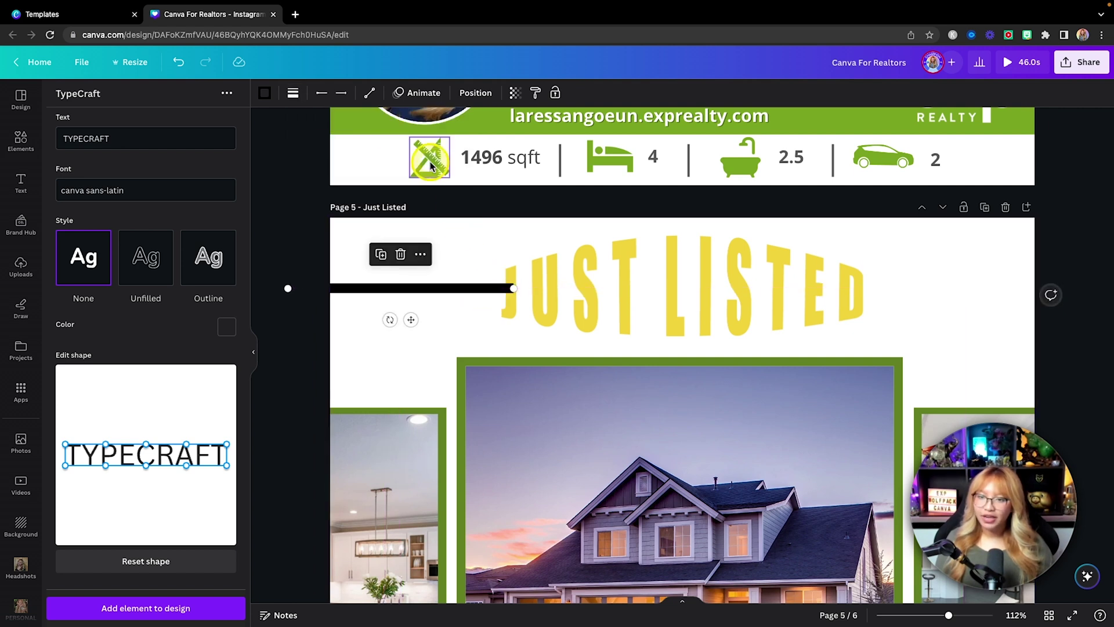
click(266, 96)
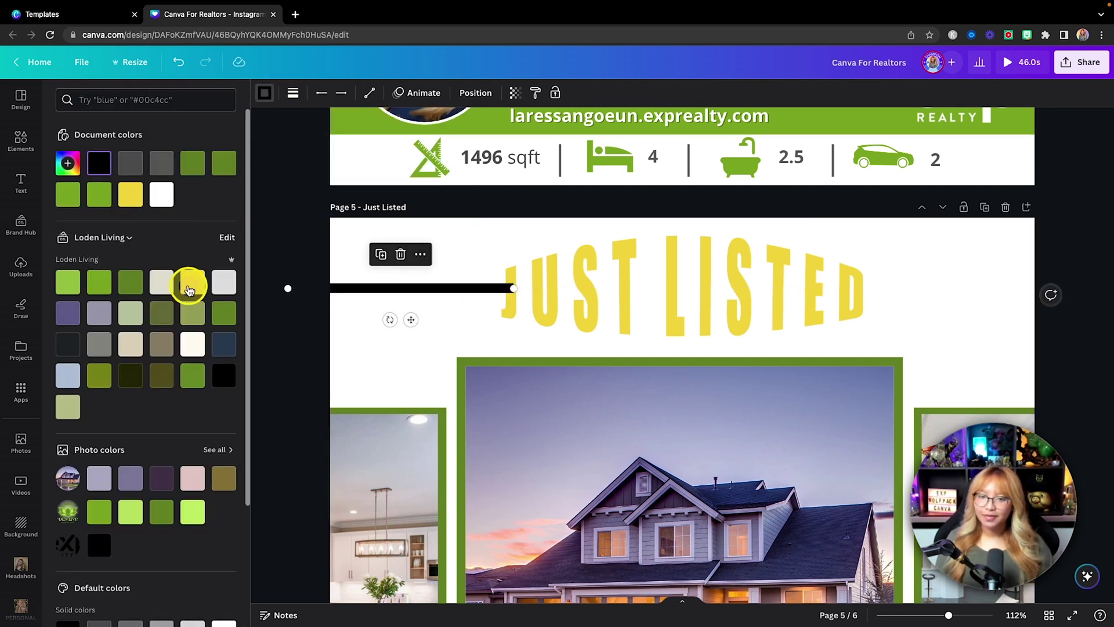
click(134, 203)
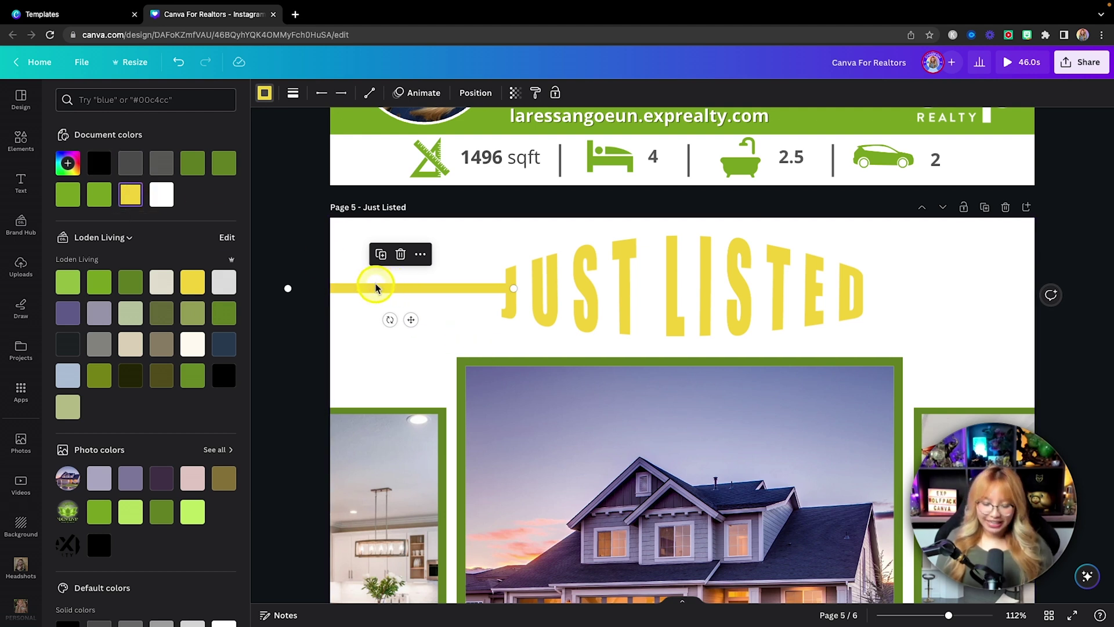
Duplicate the yellow line onto the right side of the lettering and send both lines behind it
drag(374, 290, 946, 293)
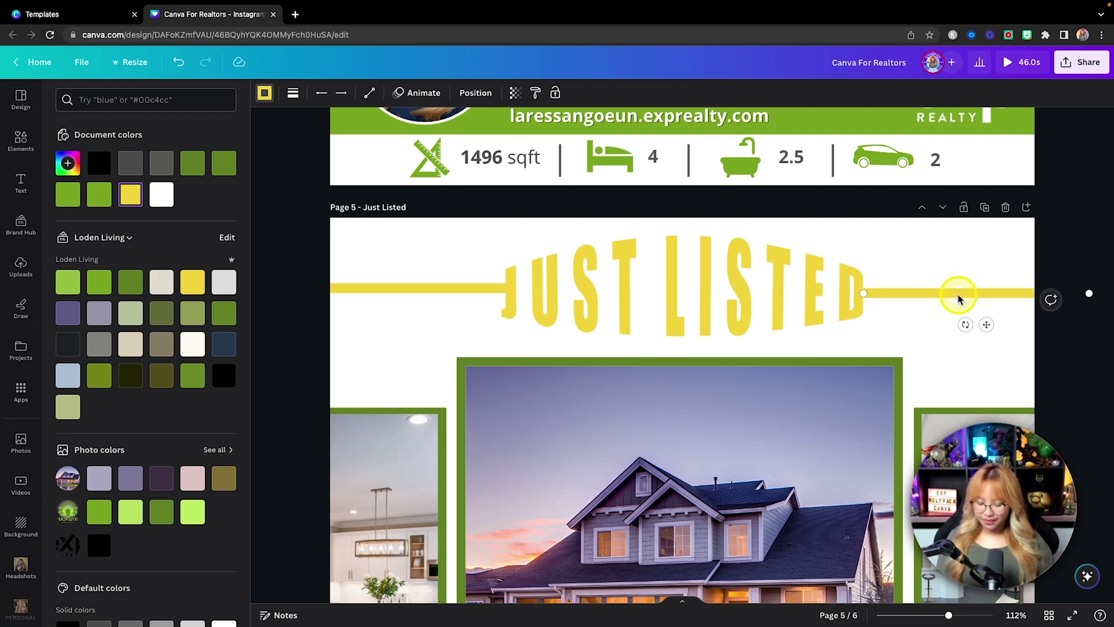
key(shift+bracketleft)
click(479, 288)
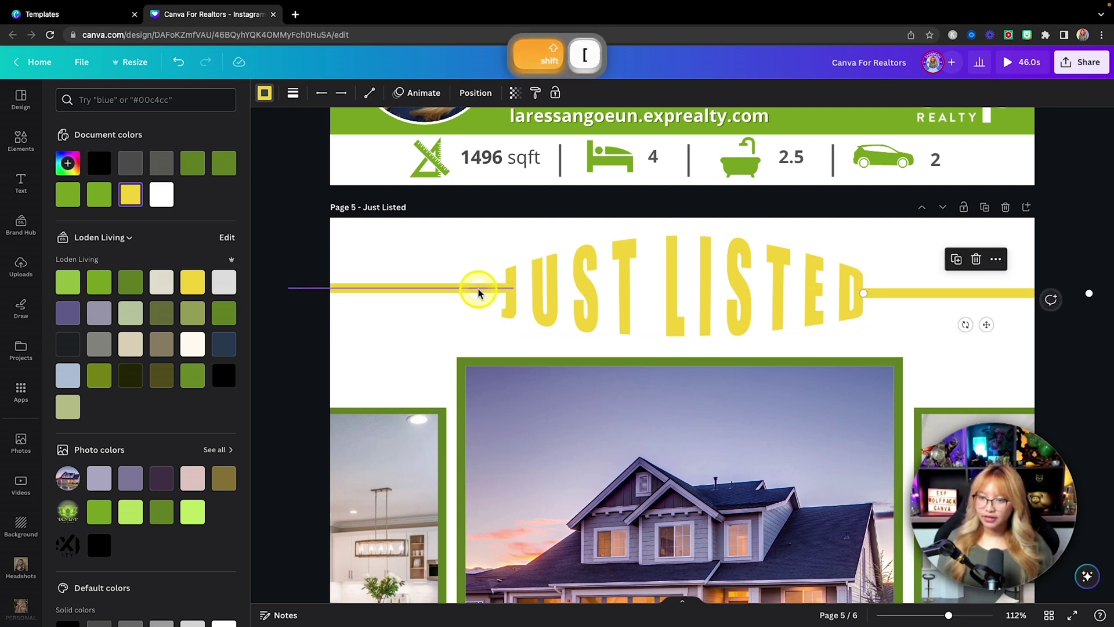
key(shift+bracketleft)
key(shift+bracketleft)
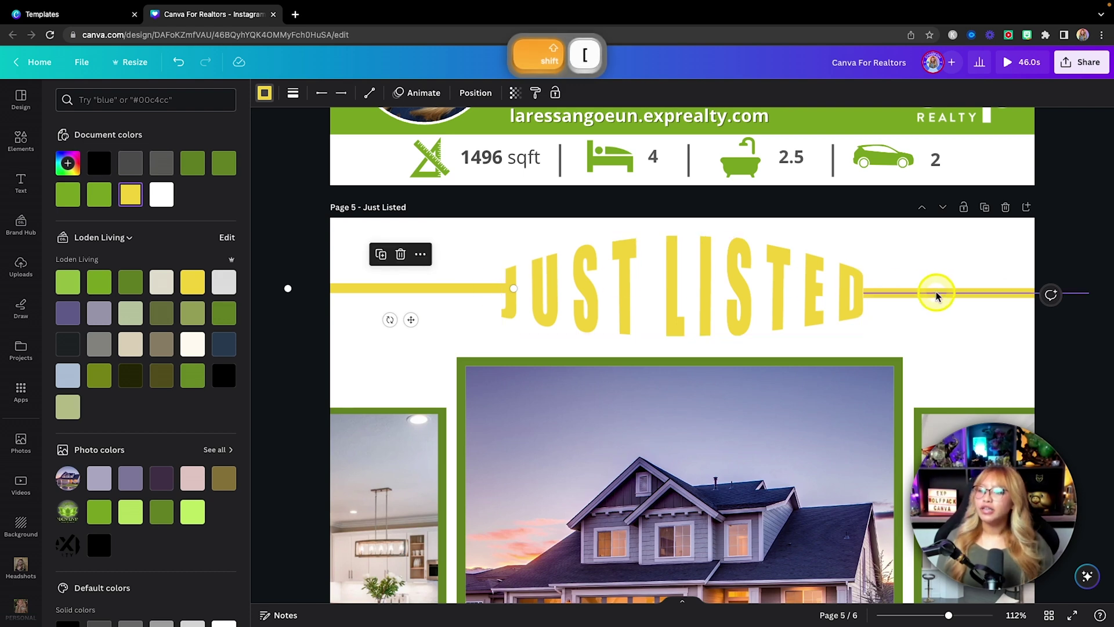
Try to group the JUST LISTED lettering with the two yellow lines beside it
drag(1066, 321, 339, 242)
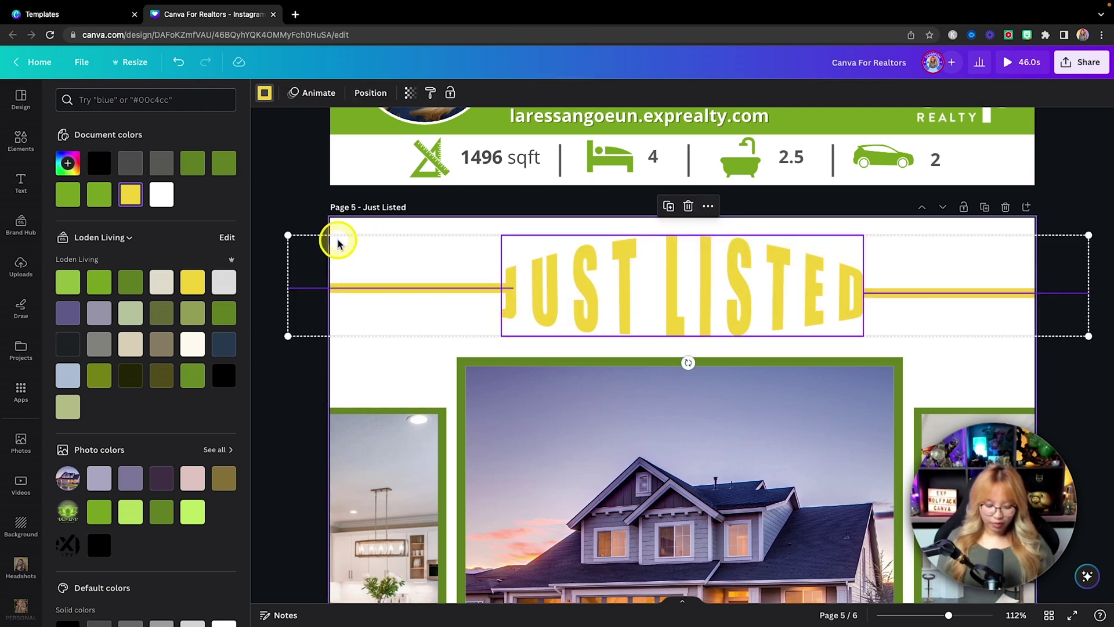
key(super+g)
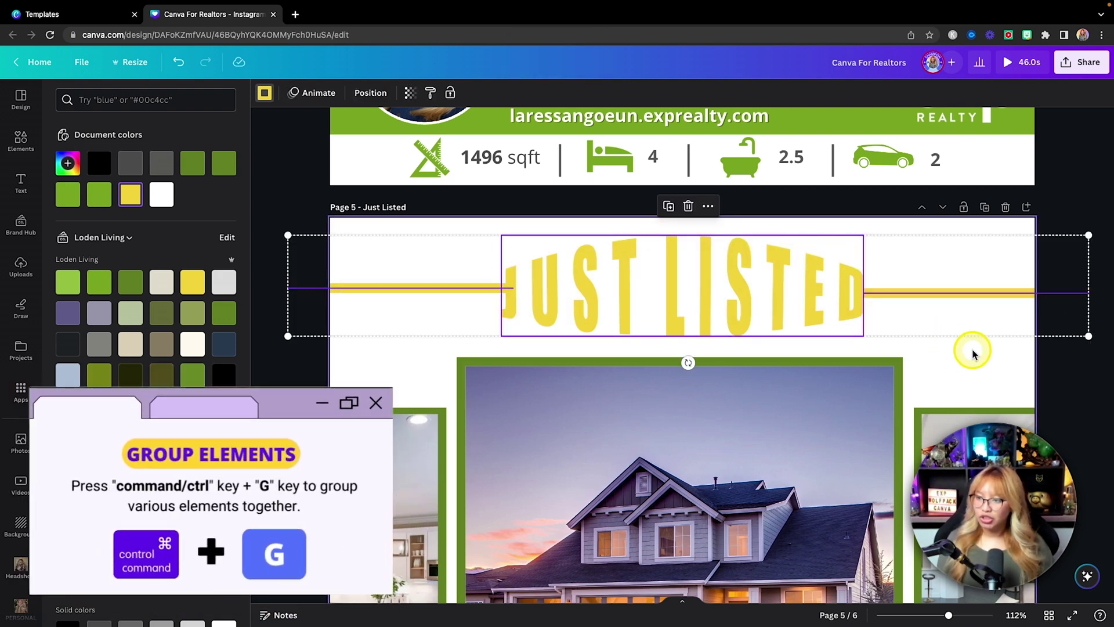
click(1010, 363)
scroll(1012, 359, down, 6)
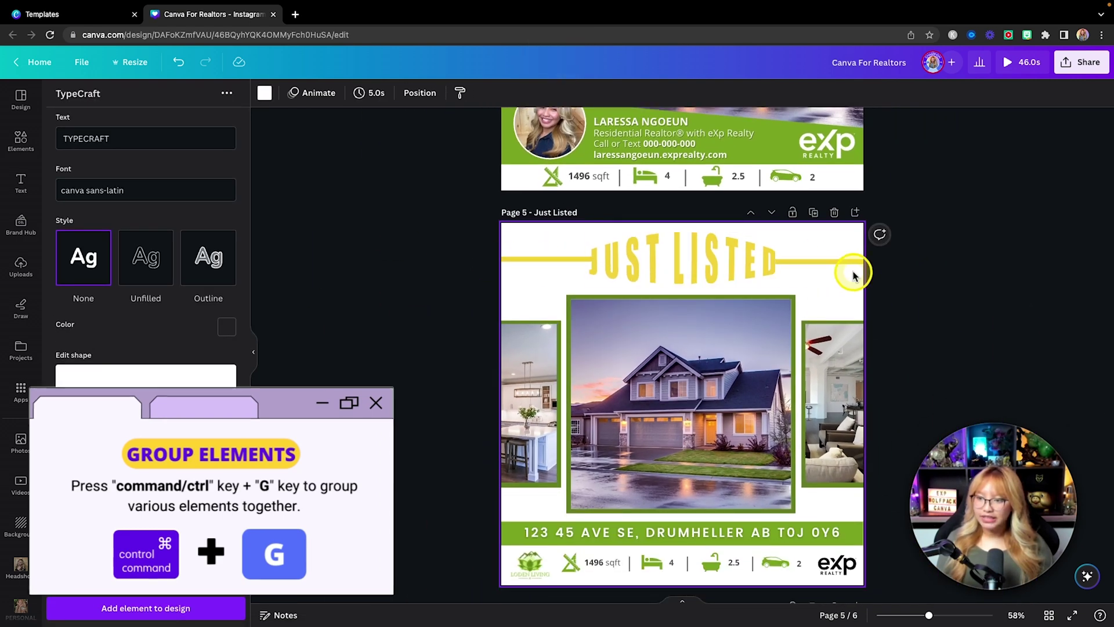
Duplicate page 5 and select the JUST LISTED lettering on the copy
click(814, 214)
click(652, 261)
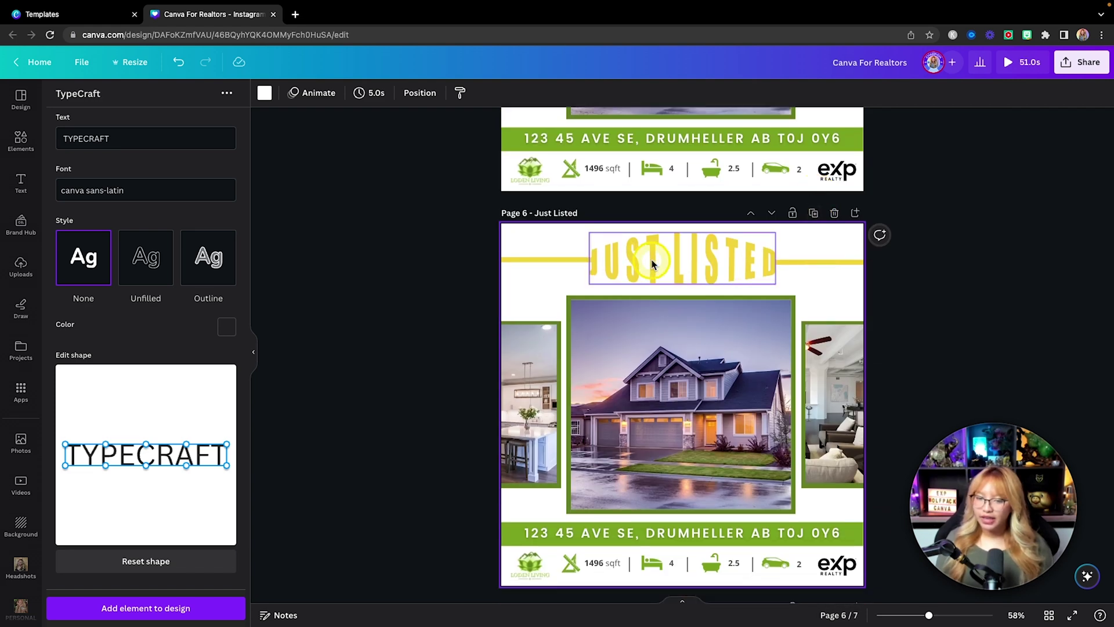
scroll(652, 261, down, 1)
scroll(659, 290, up, 2)
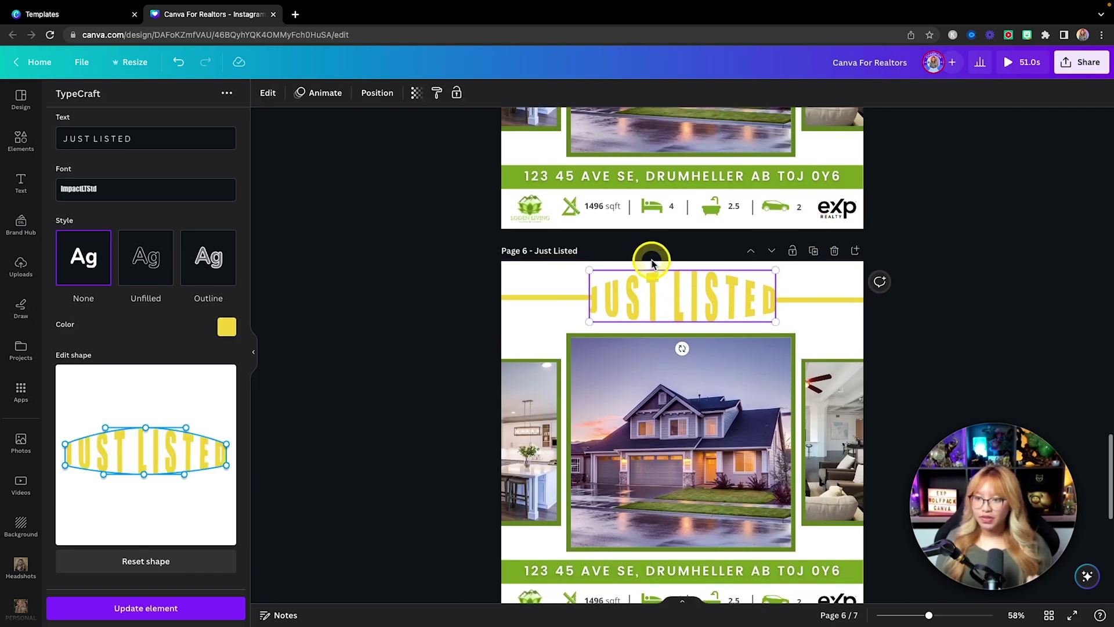
Recolour the JUST LISTED lettering on page 6 with the green hex code #83AA1F copied from page 7 and update the element
scroll(669, 308, down, 3)
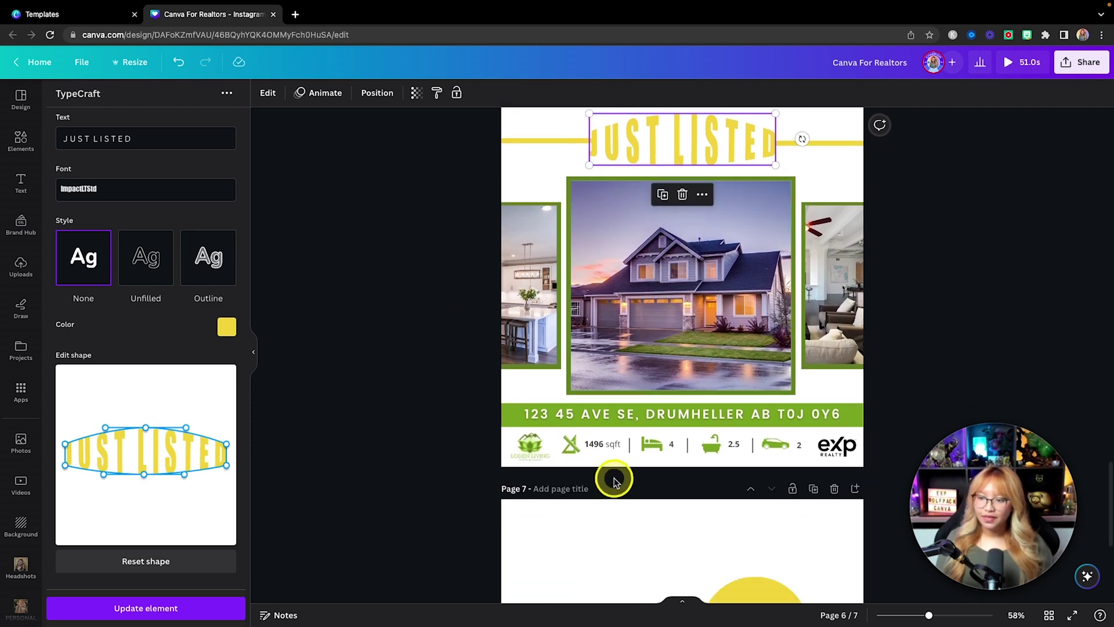
scroll(611, 477, down, 5)
double_click(641, 481)
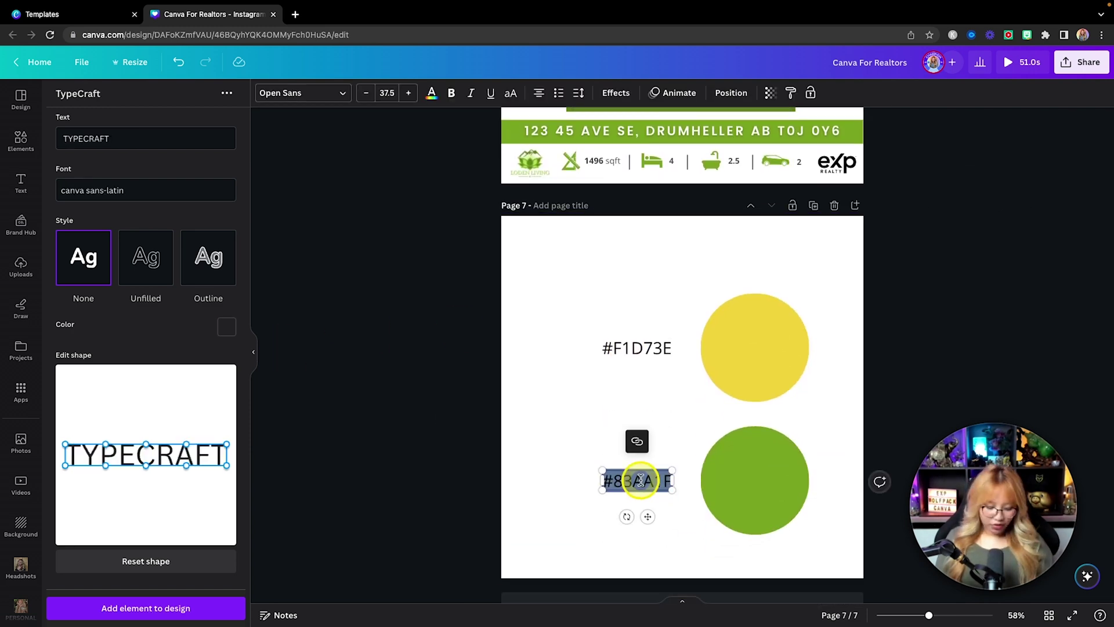
key(super+c)
scroll(586, 311, up, 5)
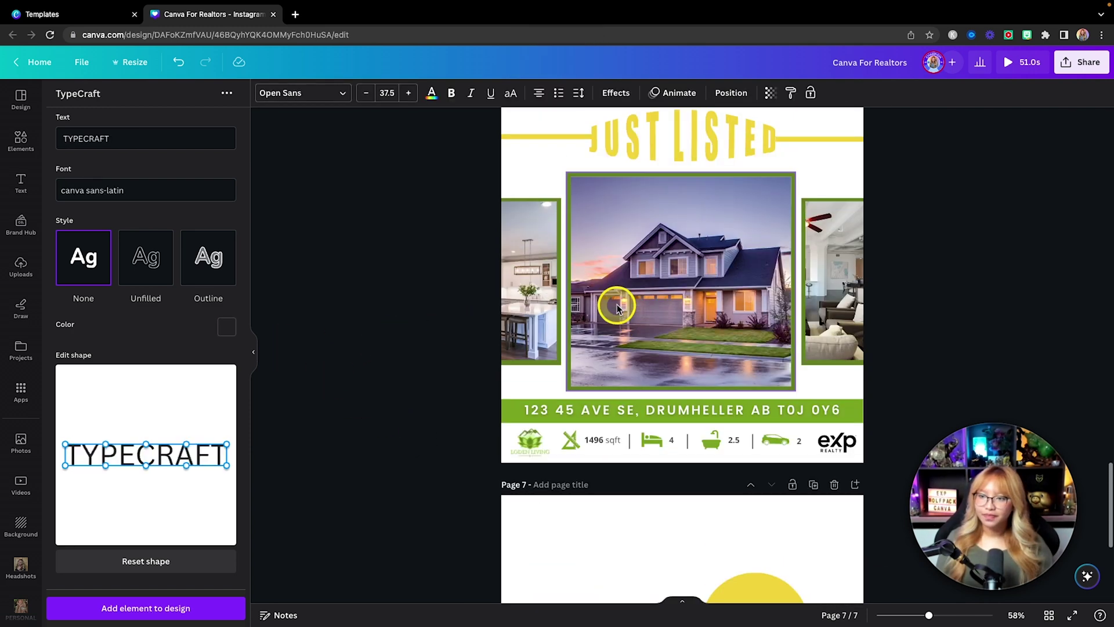
click(652, 137)
click(225, 328)
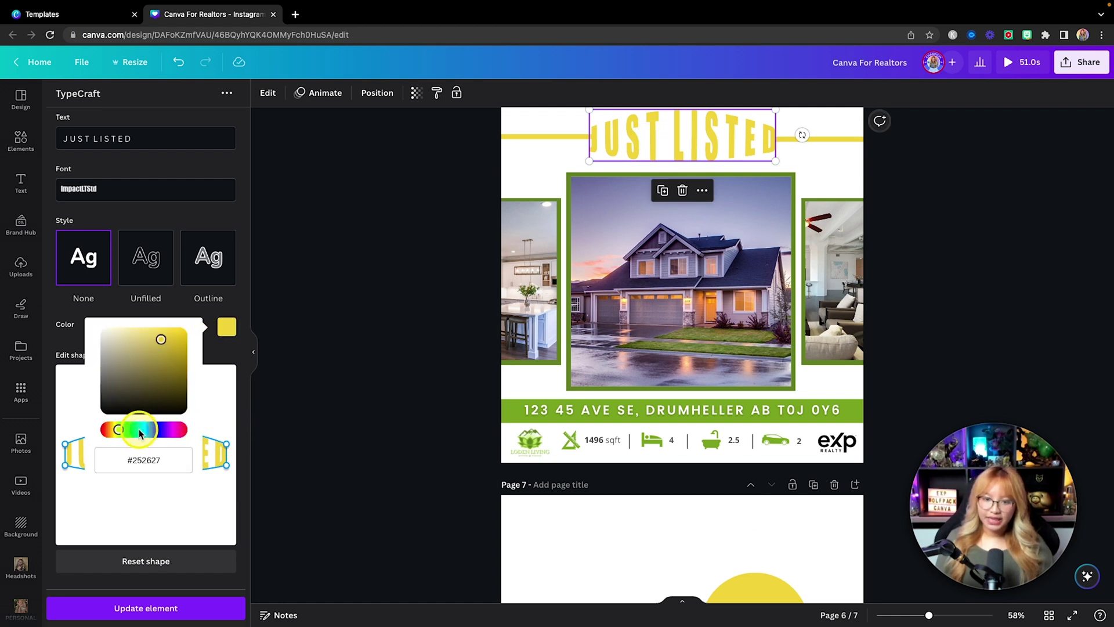
key(super+v)
key(Return)
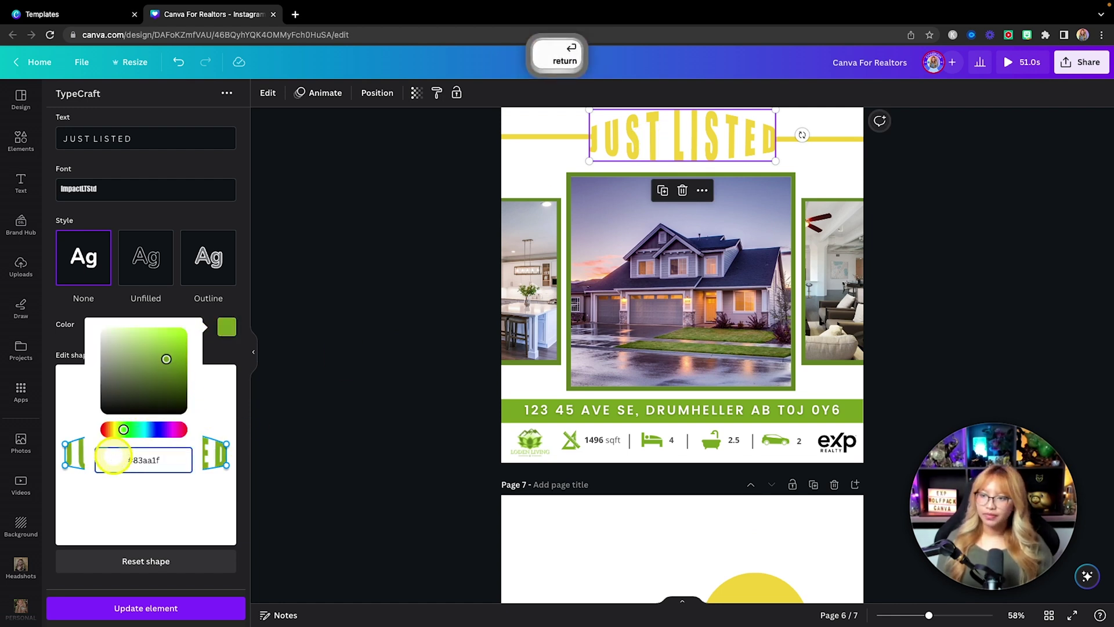
click(168, 611)
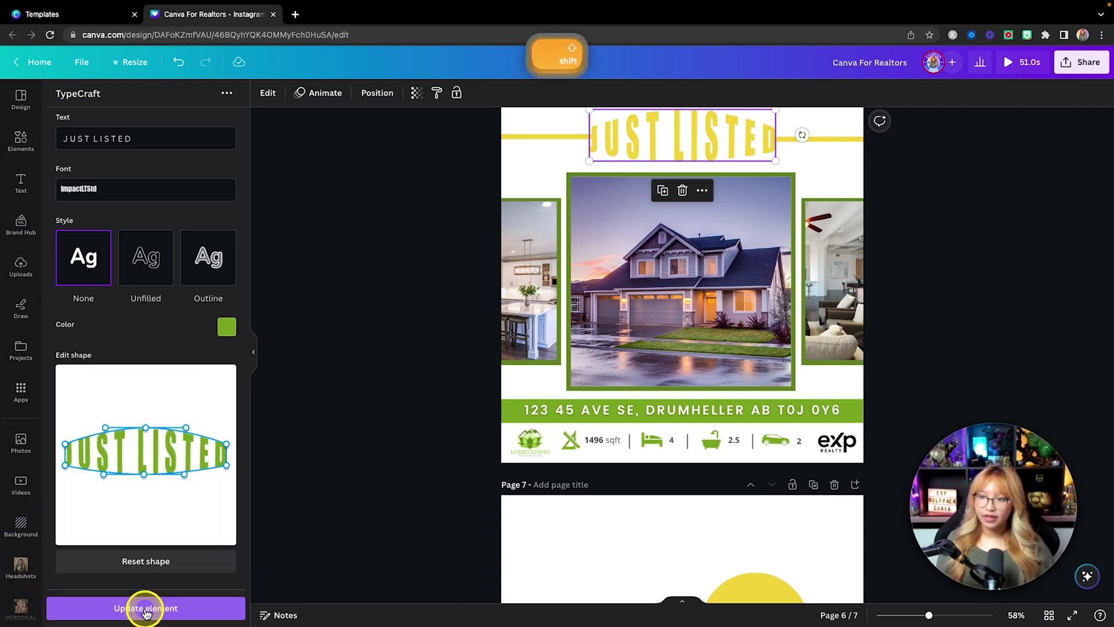
Recolour the line left of the page 6 lettering with green sampled from the letters and copy its style to the right line
scroll(723, 364, up, 3)
click(543, 279)
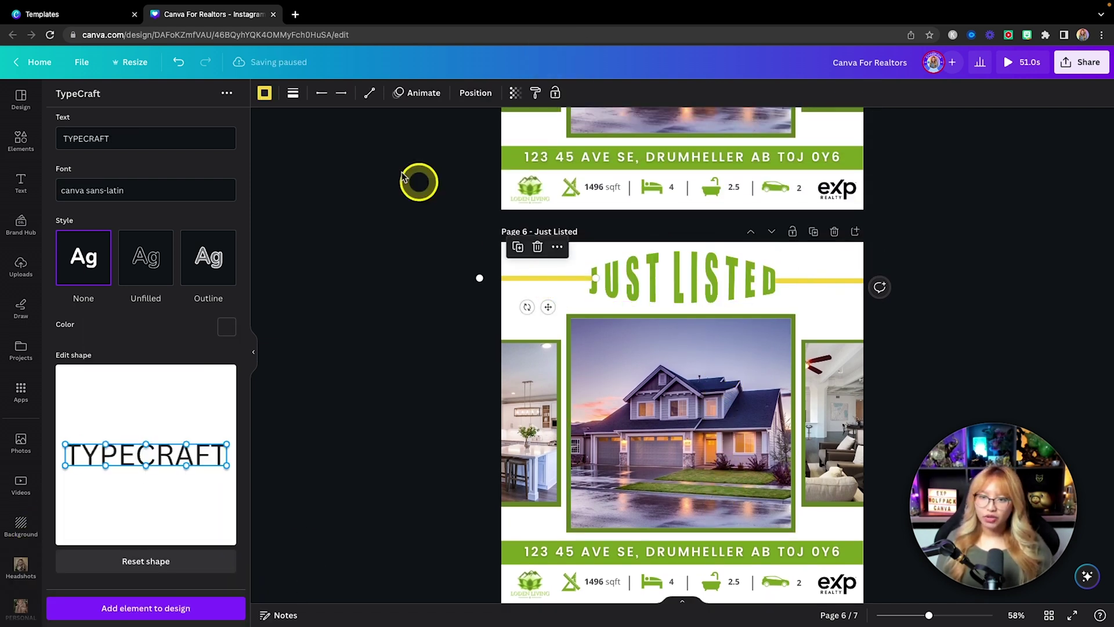
click(265, 95)
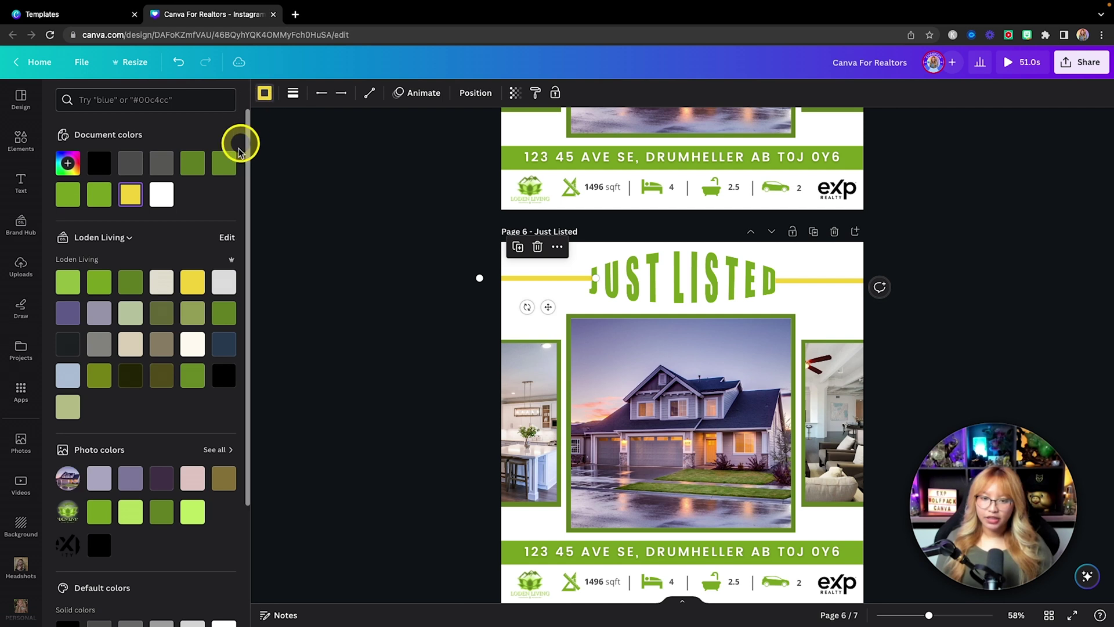
click(69, 164)
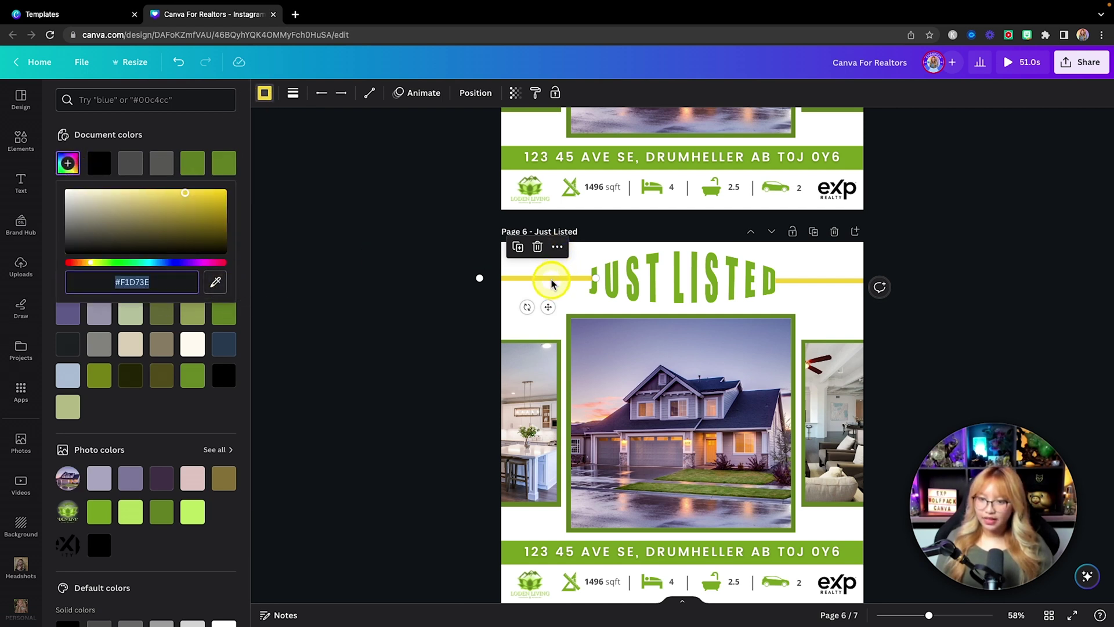
click(215, 282)
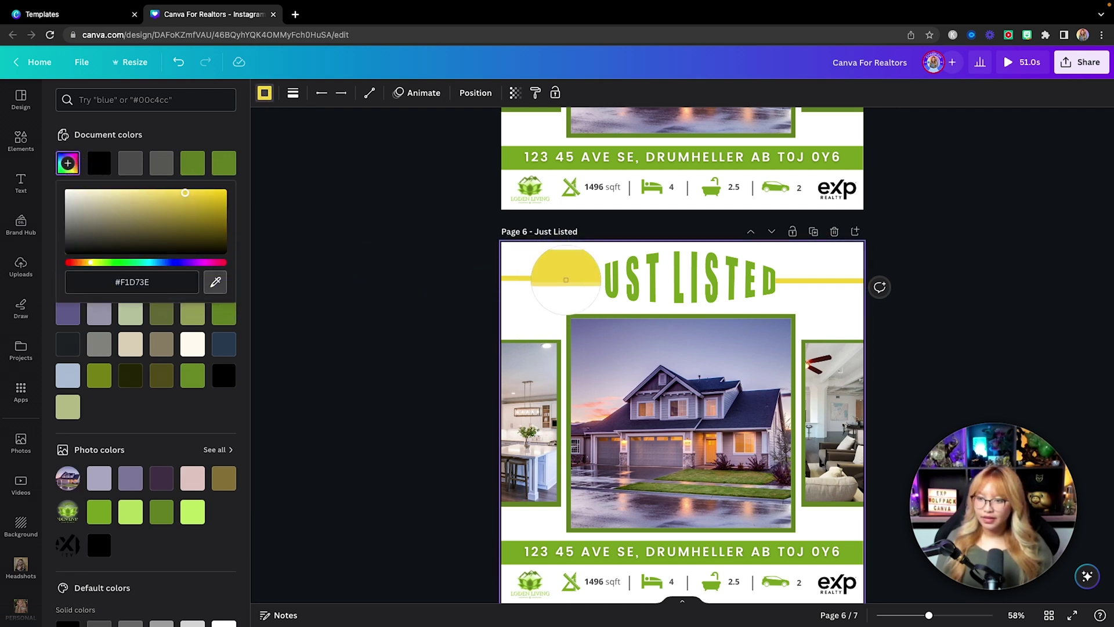
click(609, 285)
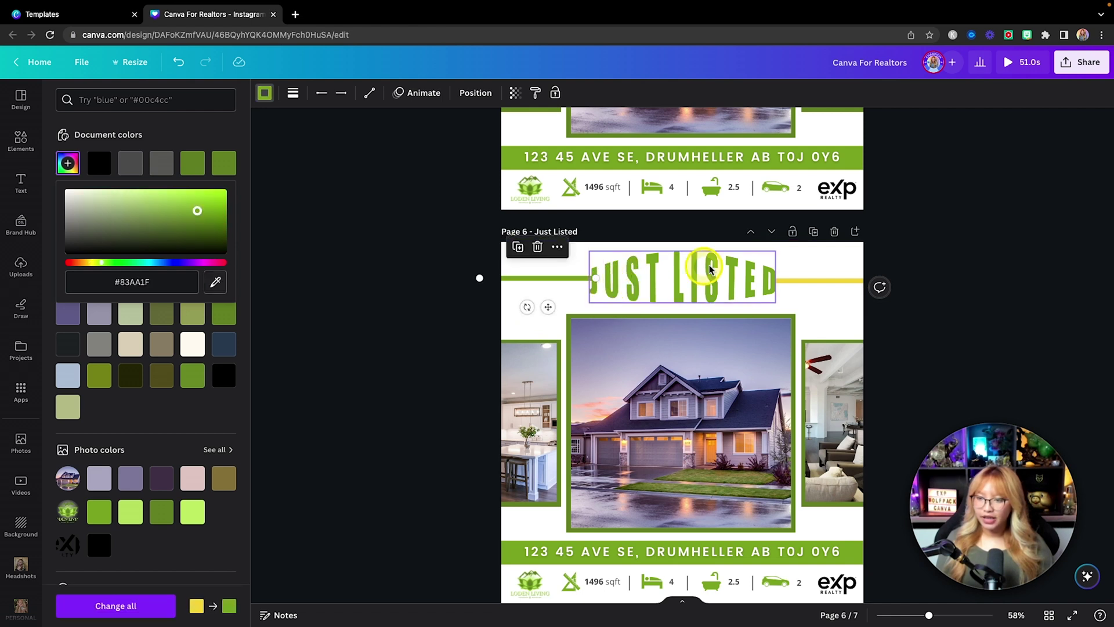
click(534, 95)
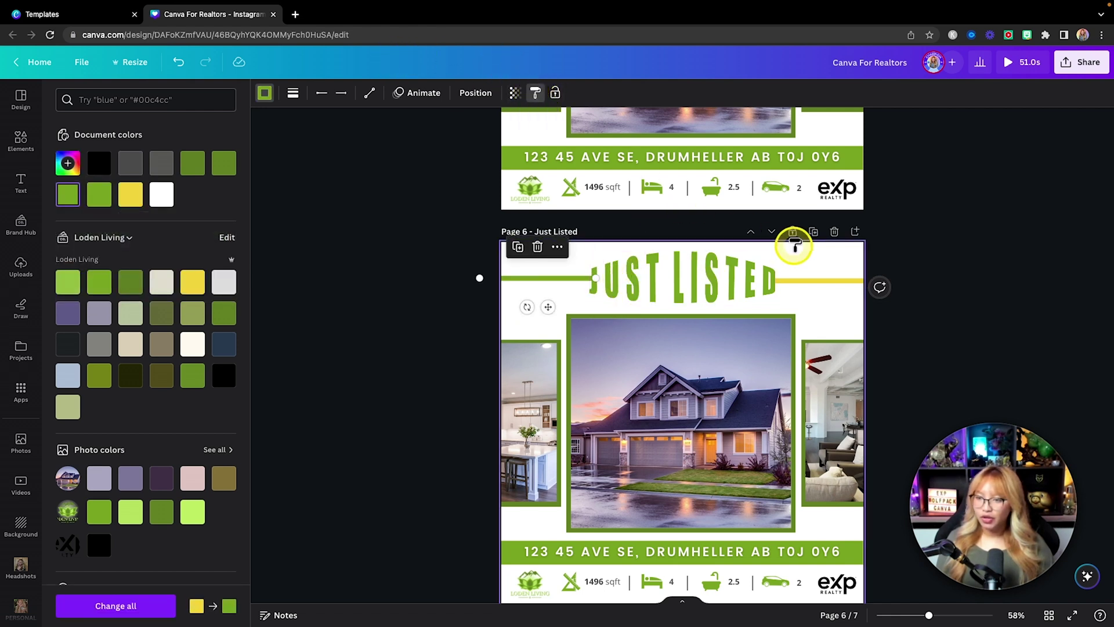
click(812, 280)
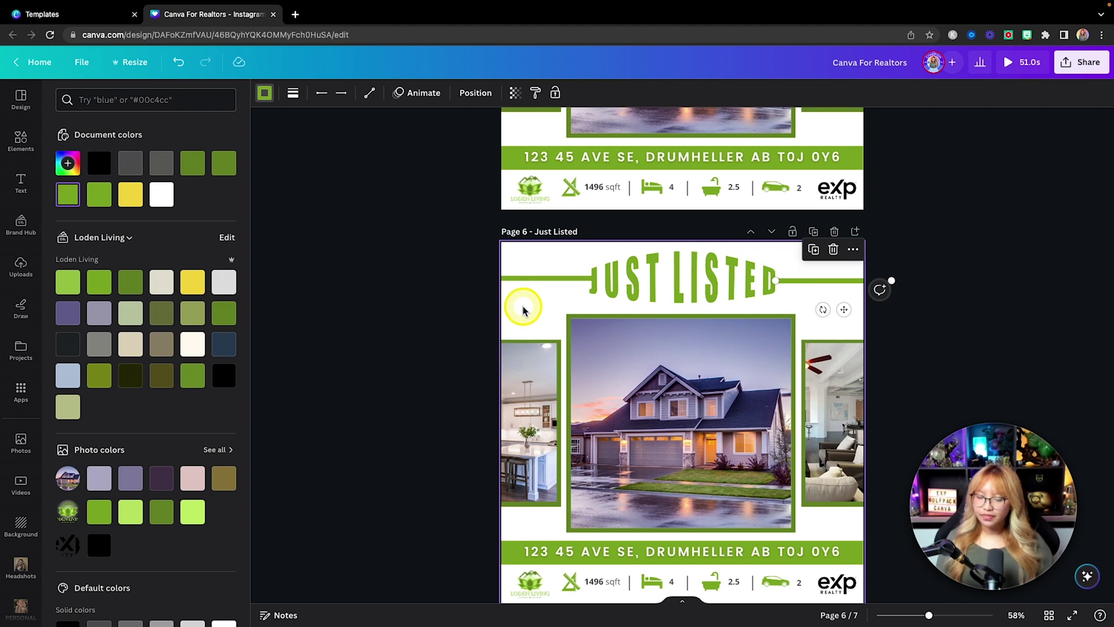
Group the green JUST LISTED lettering on page 6 with the two lines beside it
drag(468, 266, 963, 294)
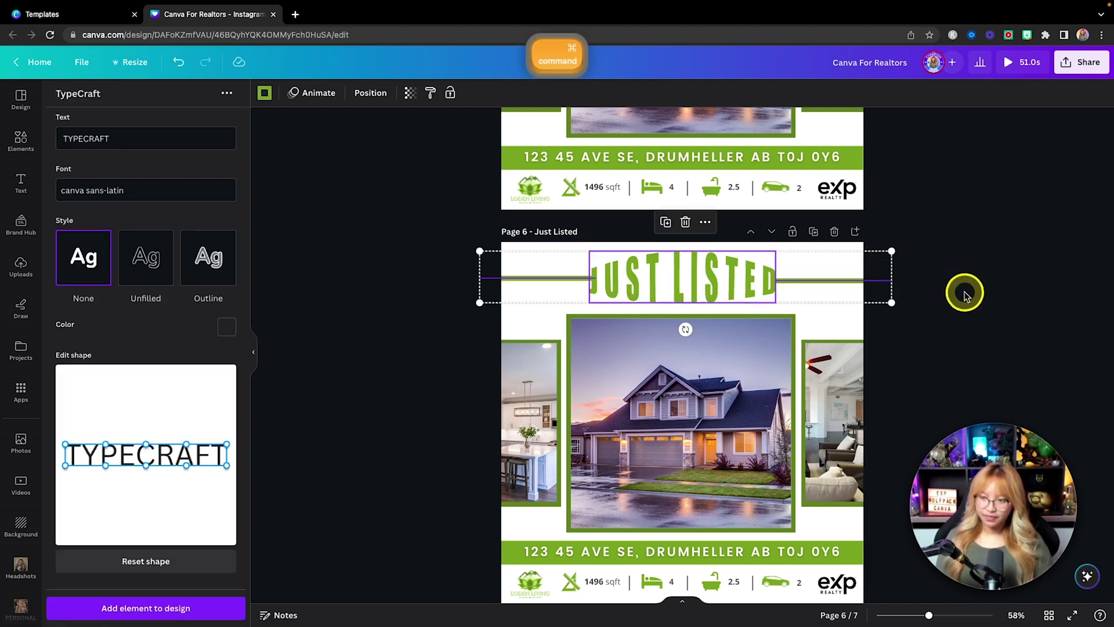
key(super+g)
click(954, 296)
Set the timing of page 5, with the yellow heading, to 0.5 seconds
scroll(956, 299, up, 5)
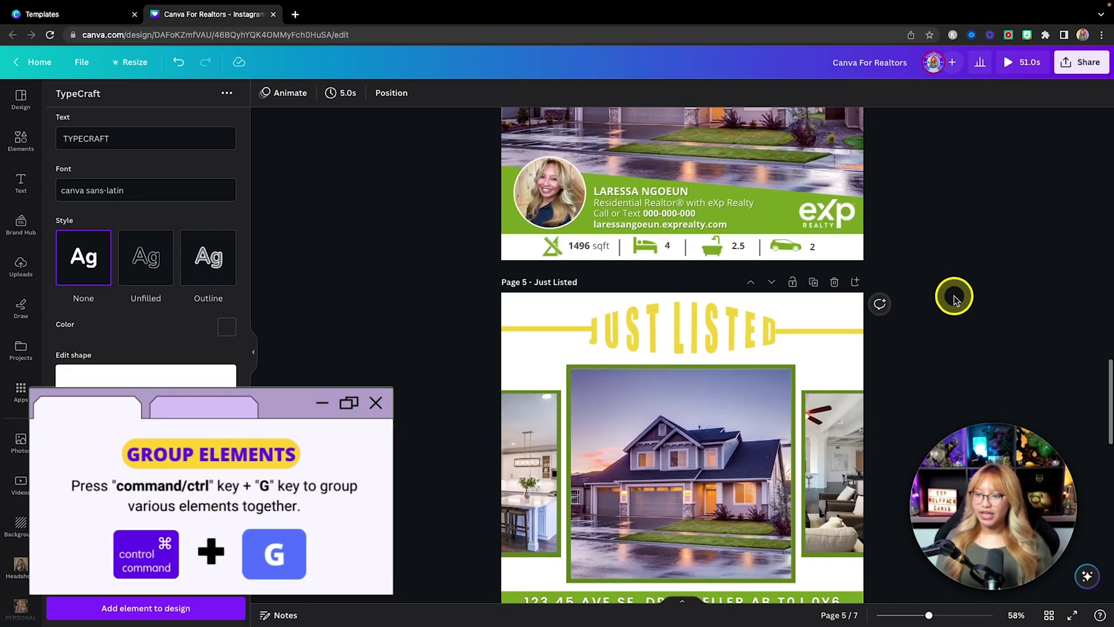
scroll(954, 297, down, 5)
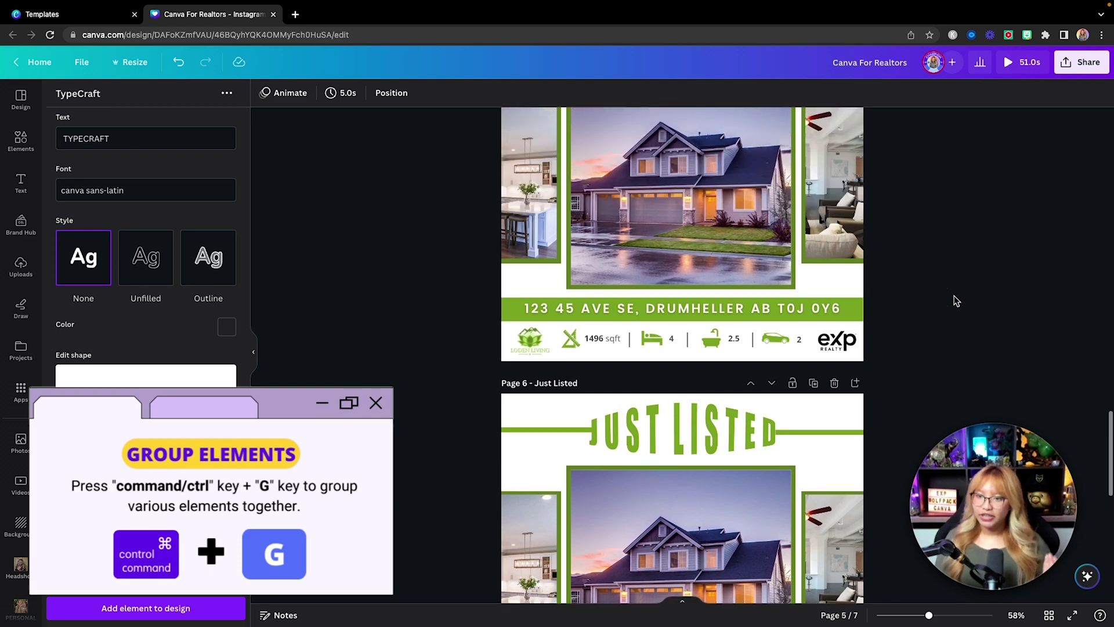
scroll(955, 299, up, 2)
click(523, 137)
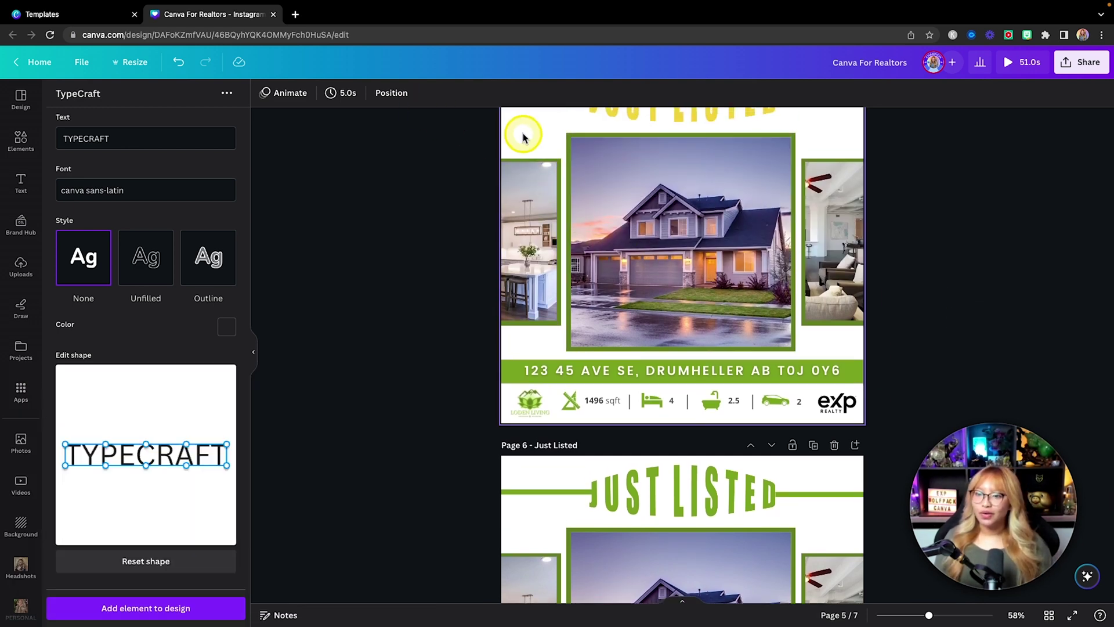
scroll(525, 139, up, 3)
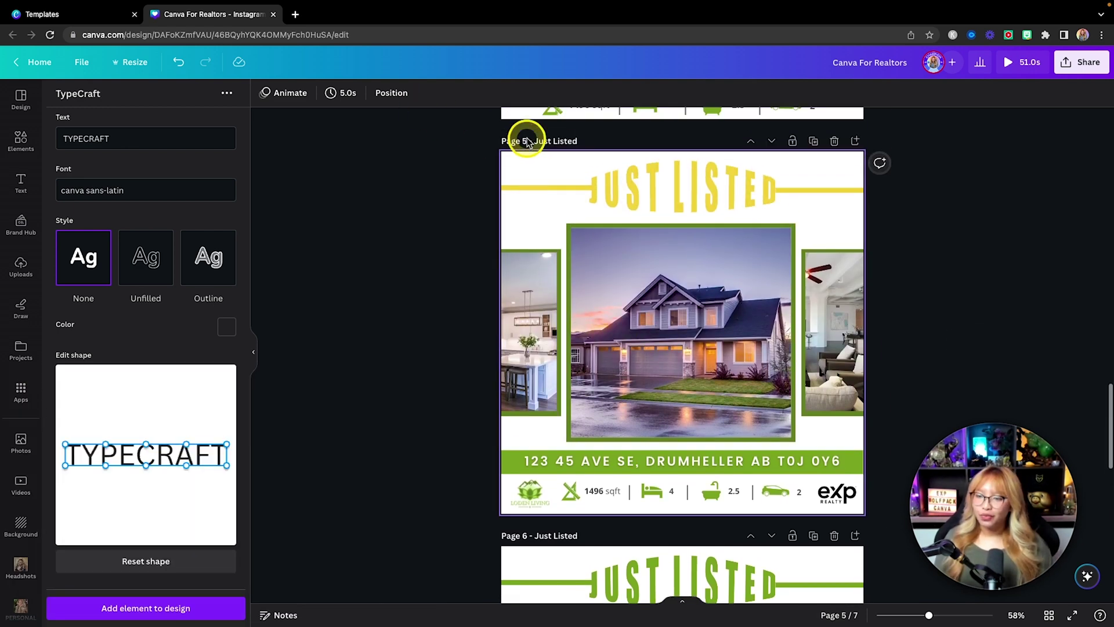
click(526, 216)
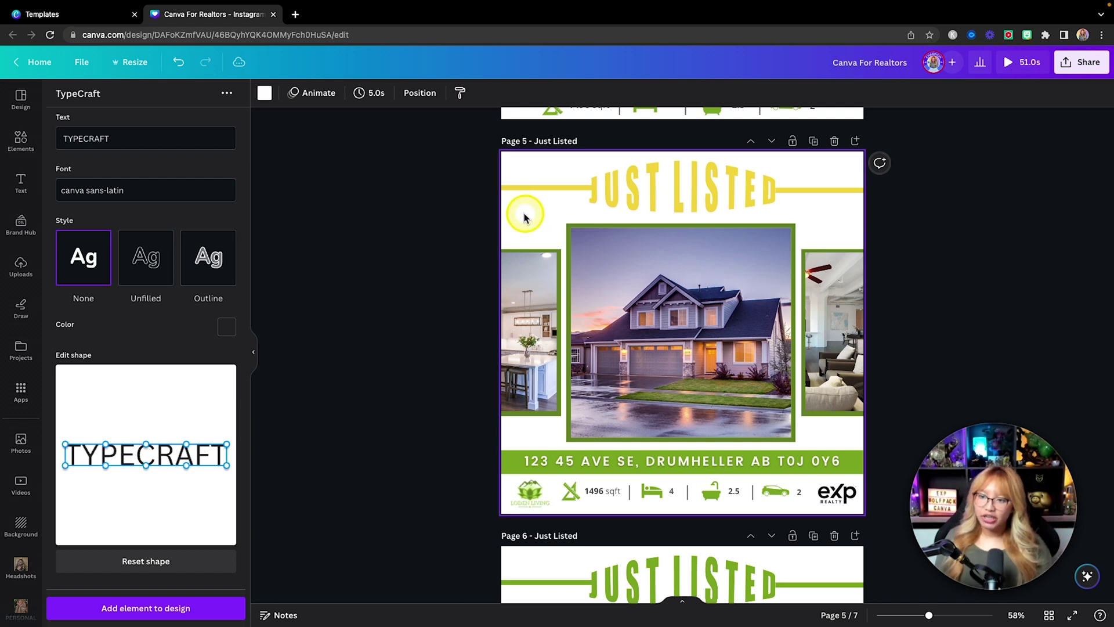
click(373, 94)
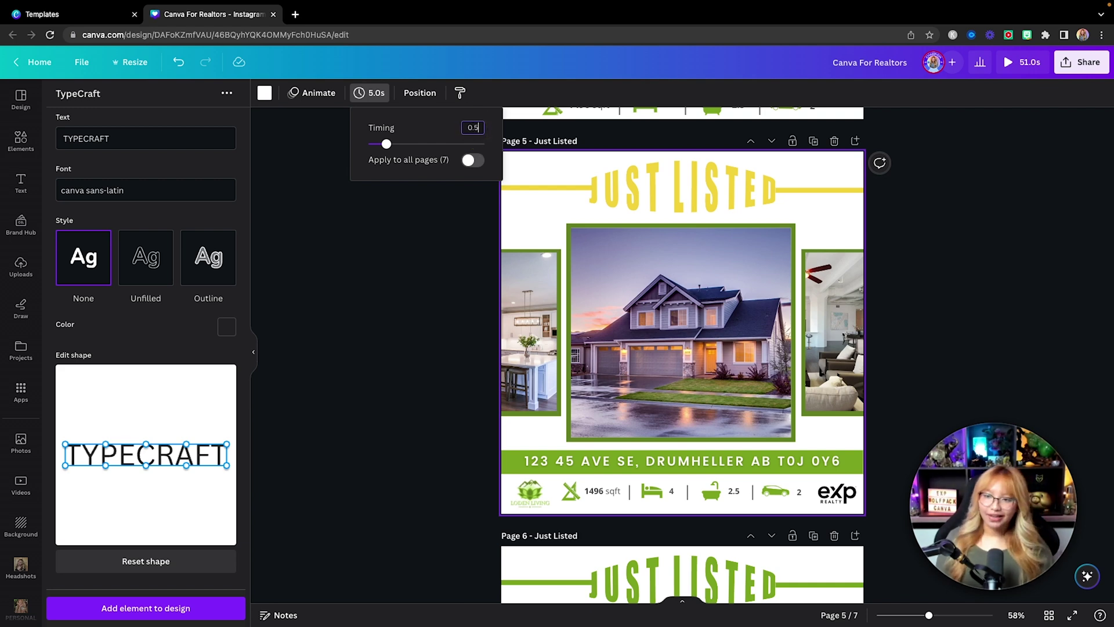
click(813, 216)
Set the timing of page 6, with the green heading, to 0.5 seconds
scroll(813, 212, down, 5)
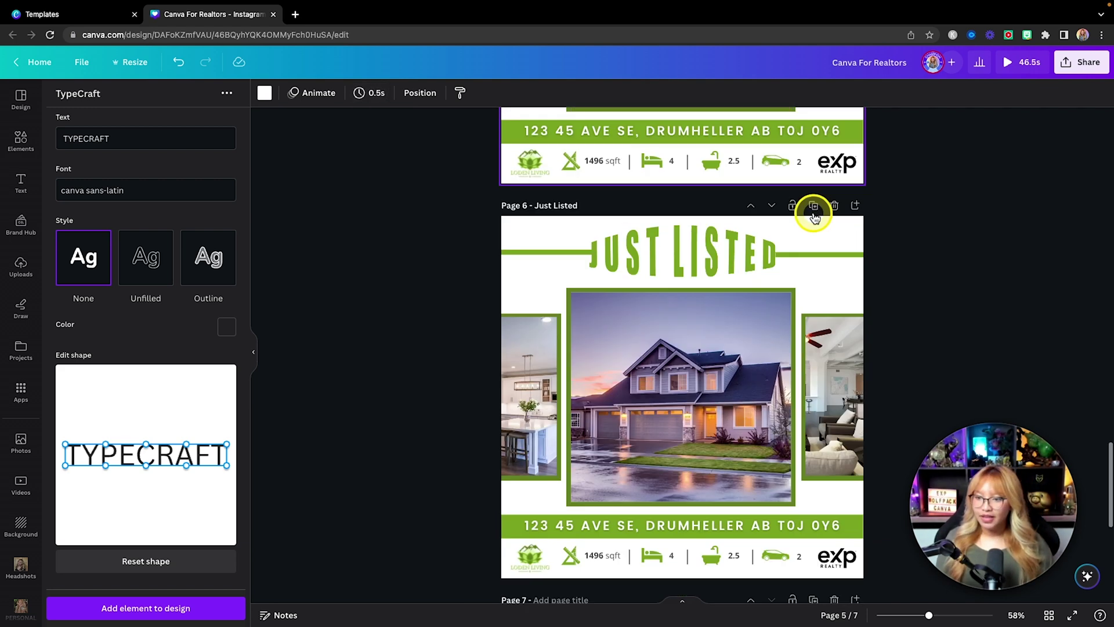
click(545, 219)
click(370, 97)
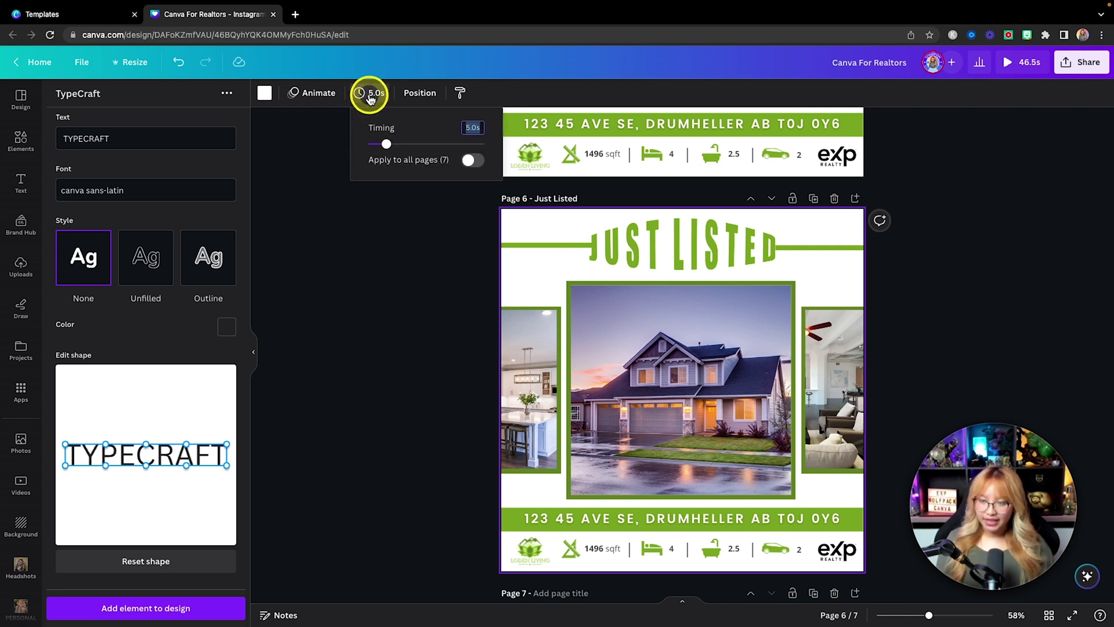
text(0)
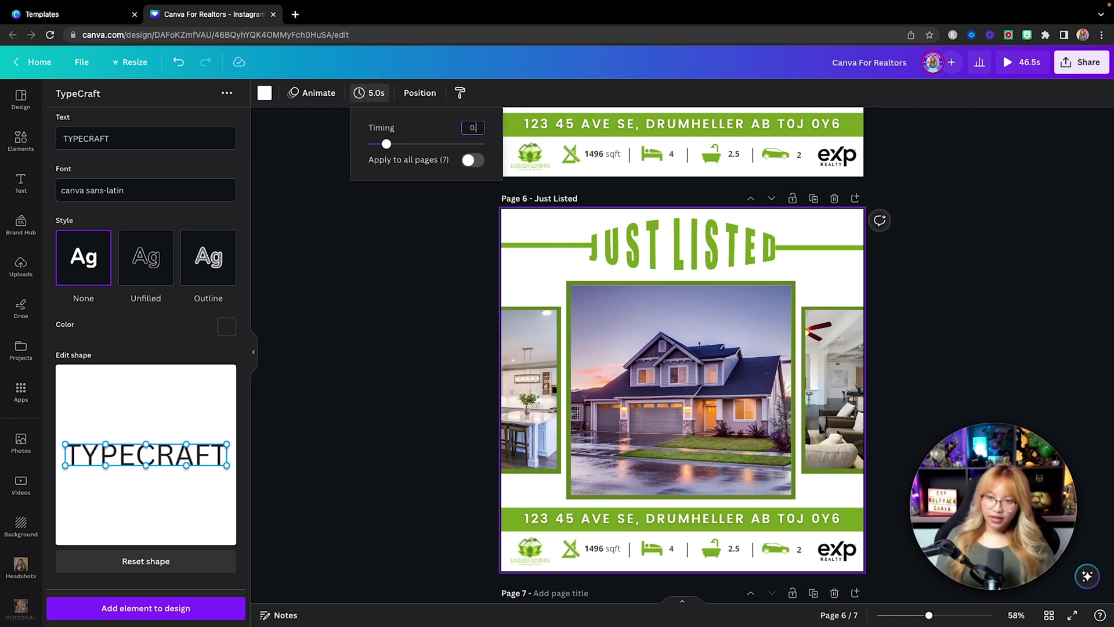
text(.5)
key(Return)
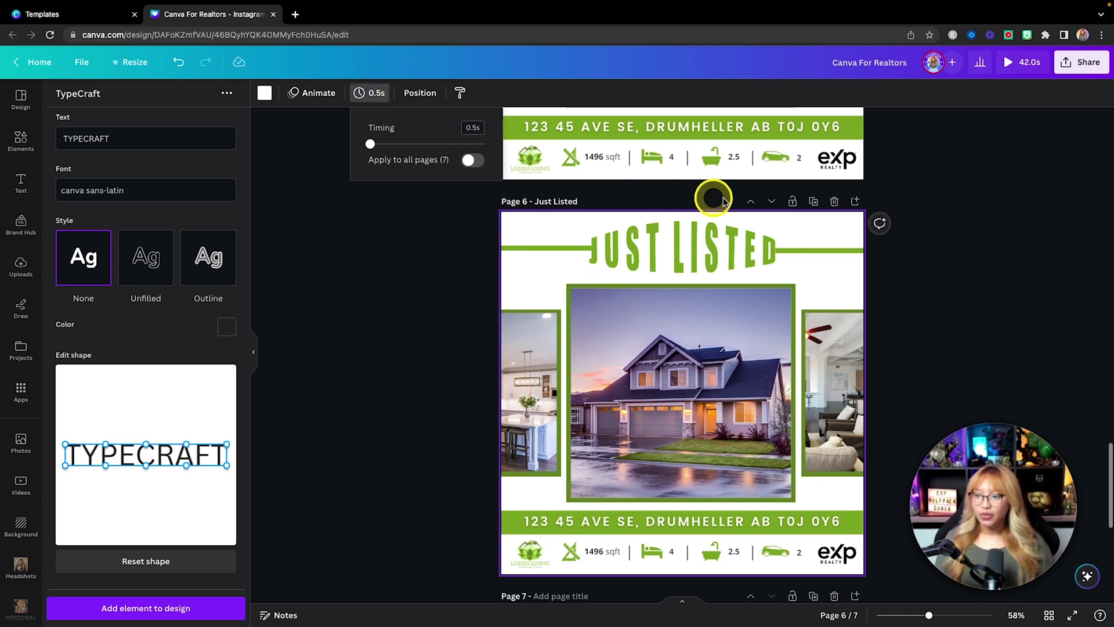
click(939, 186)
Open the design's download settings and choose GIF as the file type
scroll(941, 190, up, 3)
scroll(939, 186, up, 1)
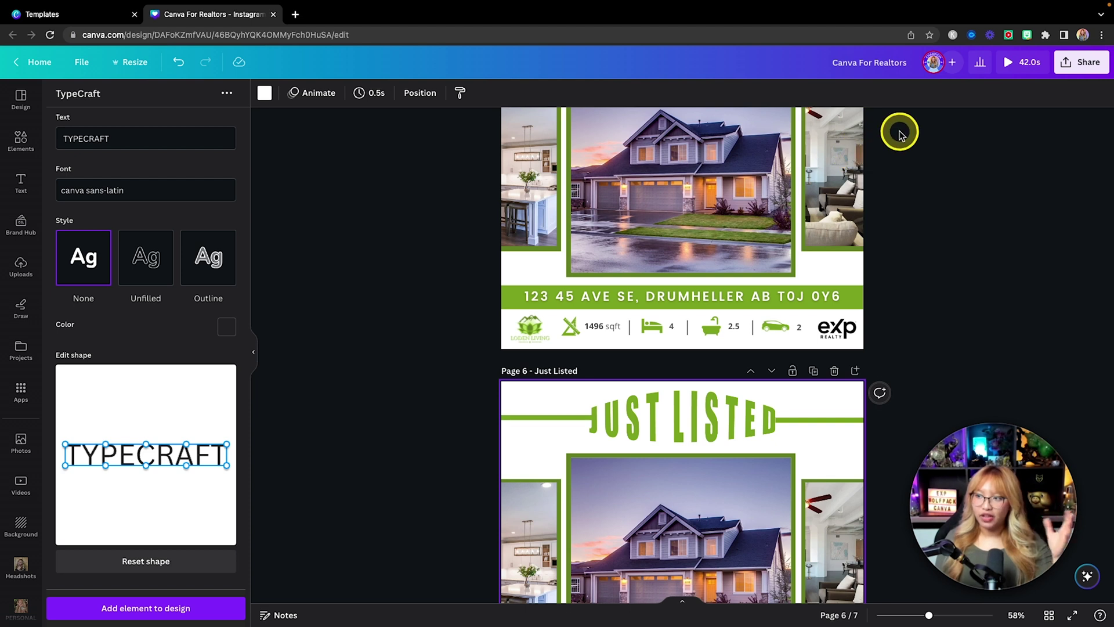
click(1081, 66)
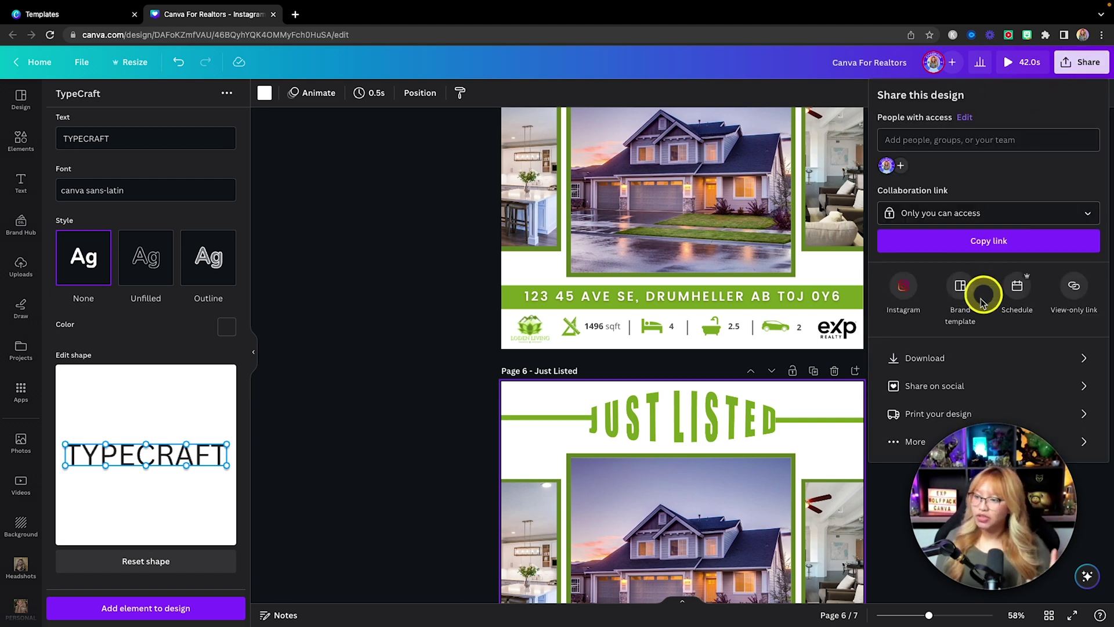
click(952, 357)
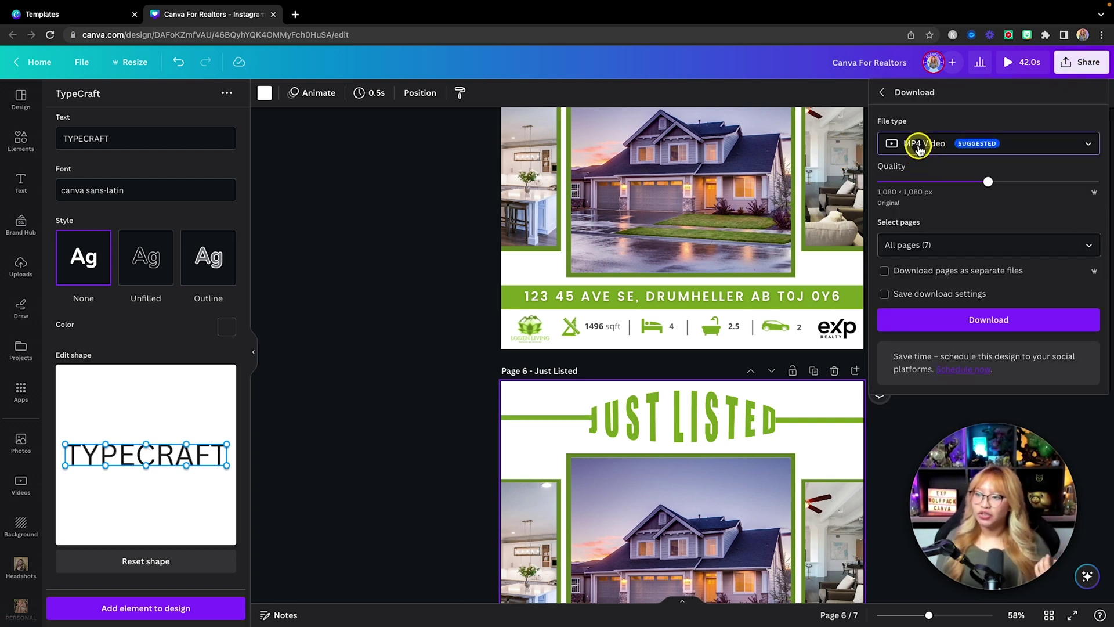
click(917, 142)
click(958, 382)
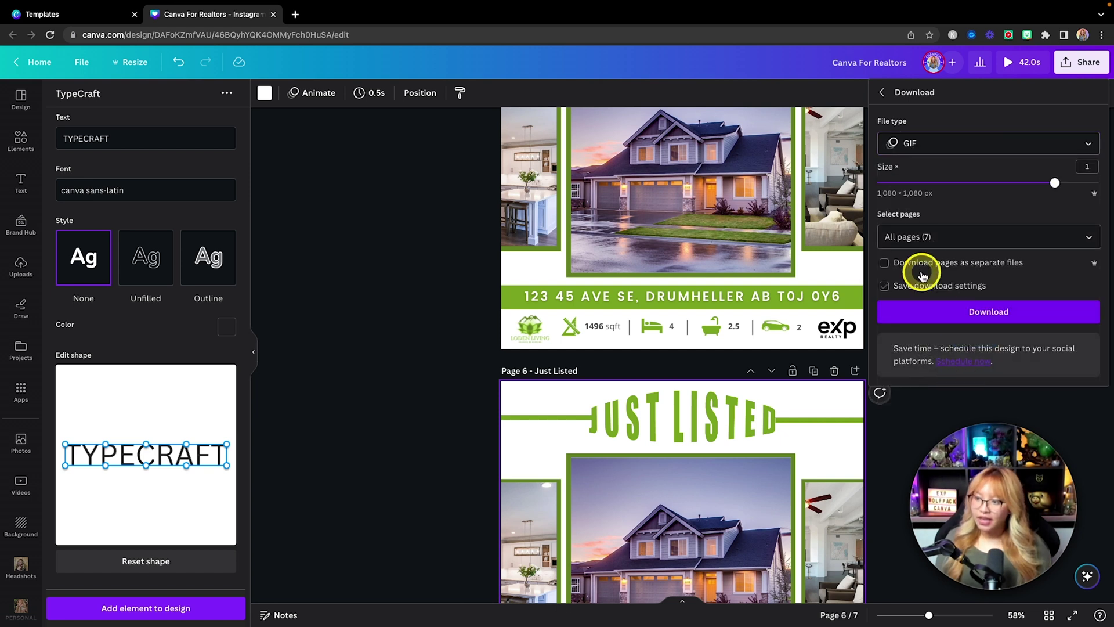
Limit the GIF to pages 5 and 6, download it, and view the file in the Downloads folder
click(920, 236)
scroll(961, 325, down, 2)
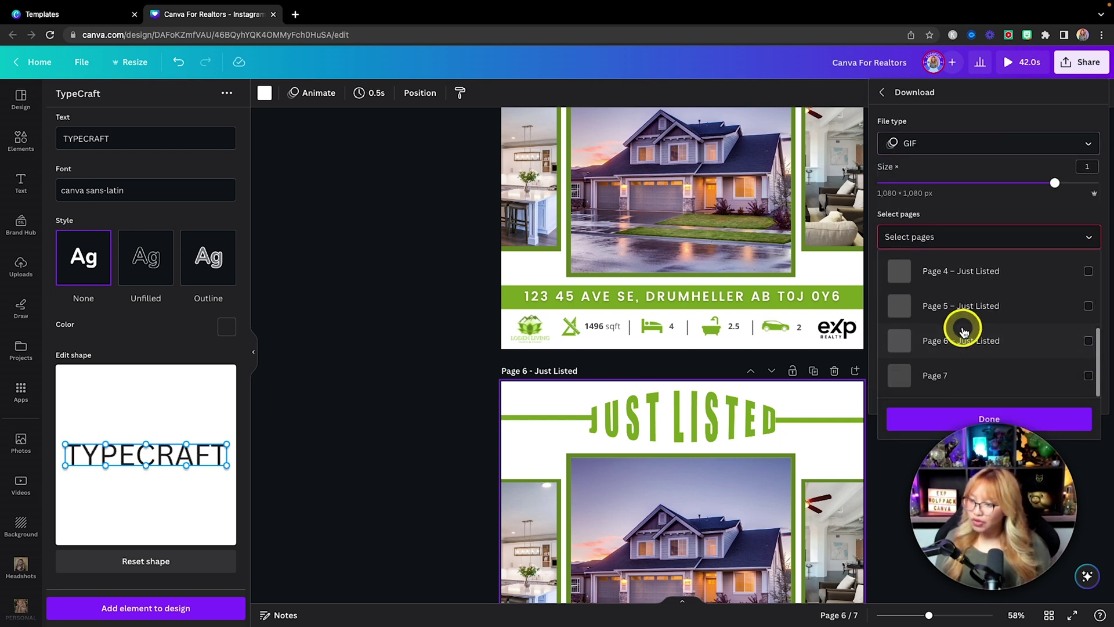
scroll(994, 330, down, 3)
click(1064, 316)
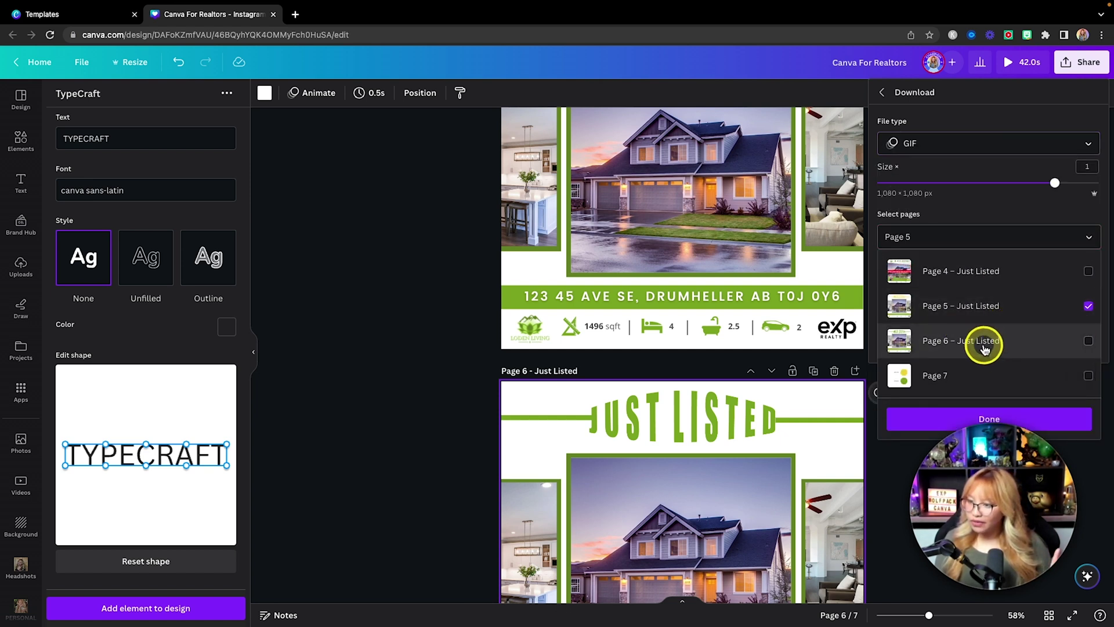
click(899, 420)
click(922, 314)
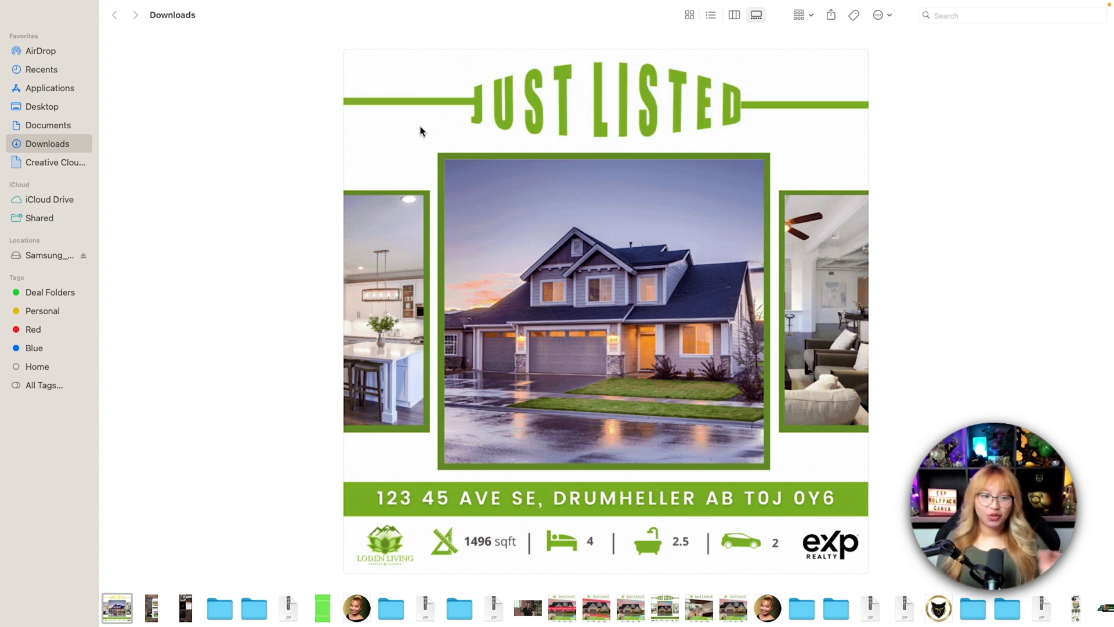
click(496, 109)
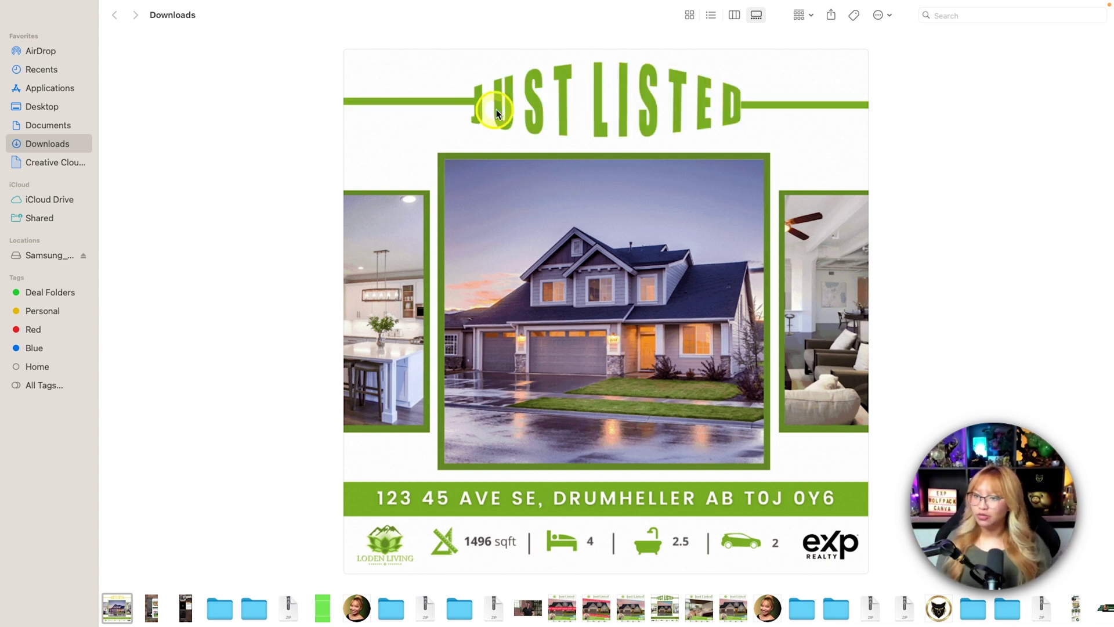